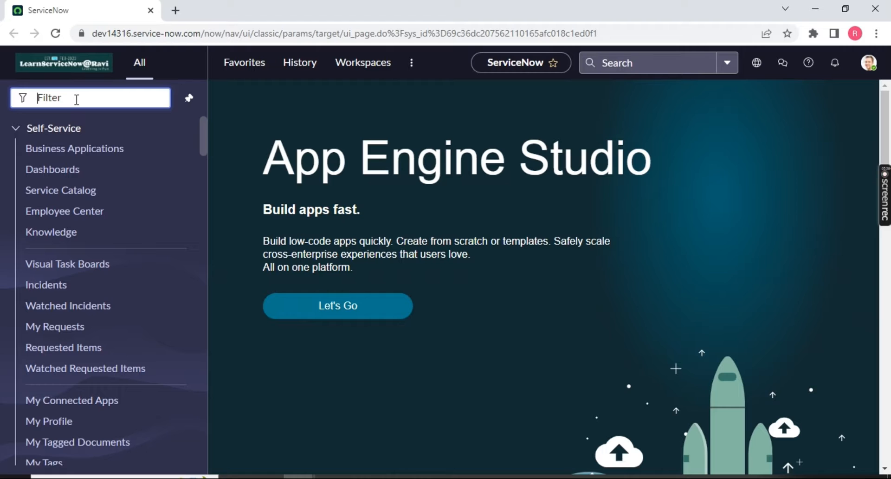
Filter the navigator for 'update set' and open Local Update Sets in a new tab.
text(update set)
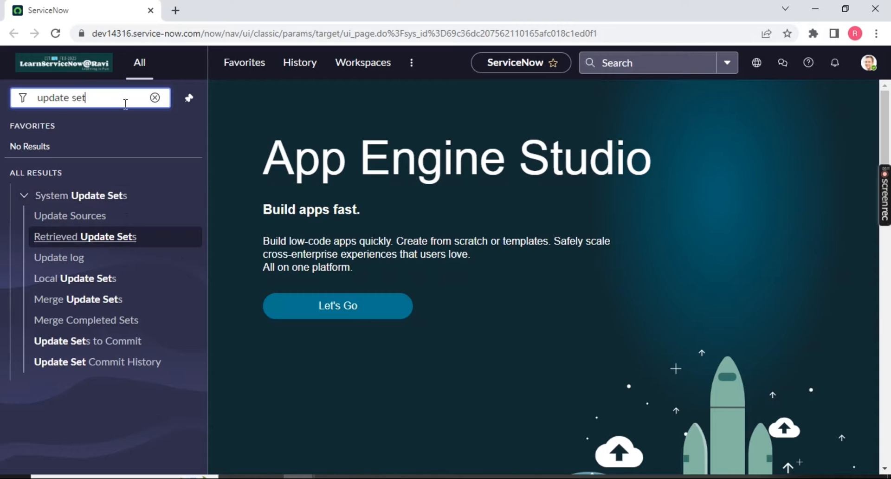
middle_click(90, 284)
click(177, 10)
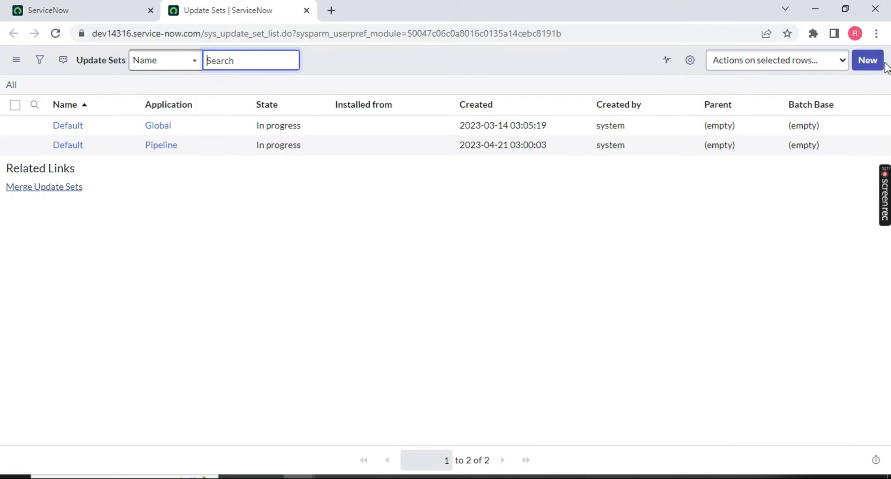
Start a new update set record from the Local Update Sets list.
drag(52, 126, 192, 124)
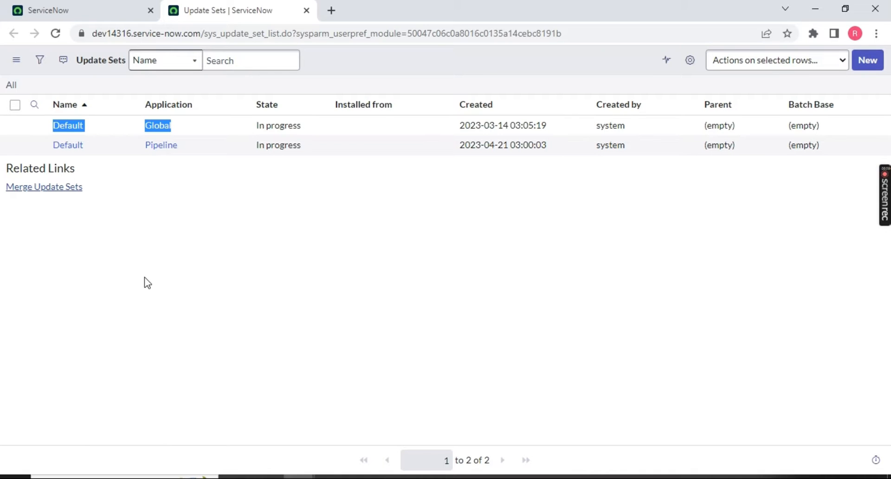
click(178, 129)
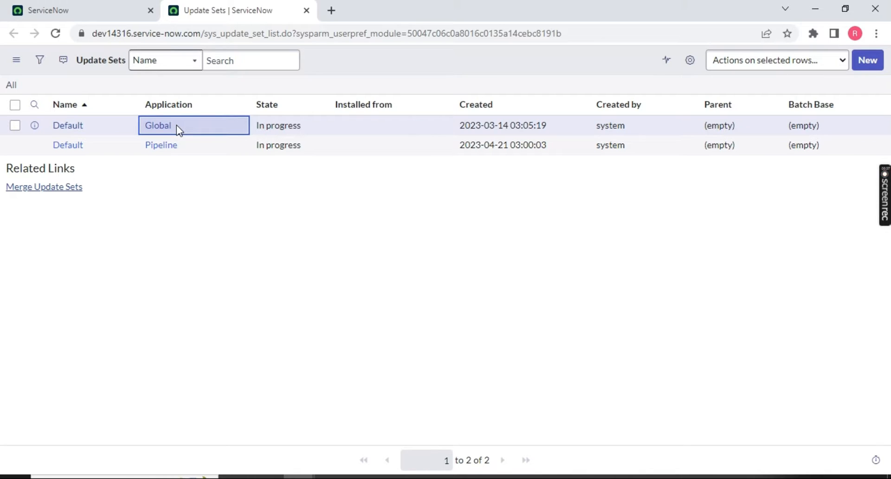
click(867, 60)
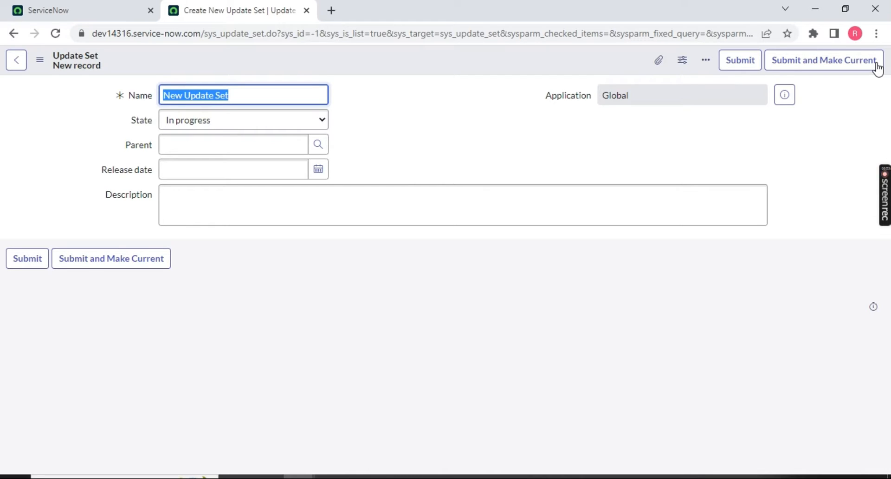
Name the new update set 'RG_STRY123_CatItem_GenrateBarCode'.
key(BackSpace)
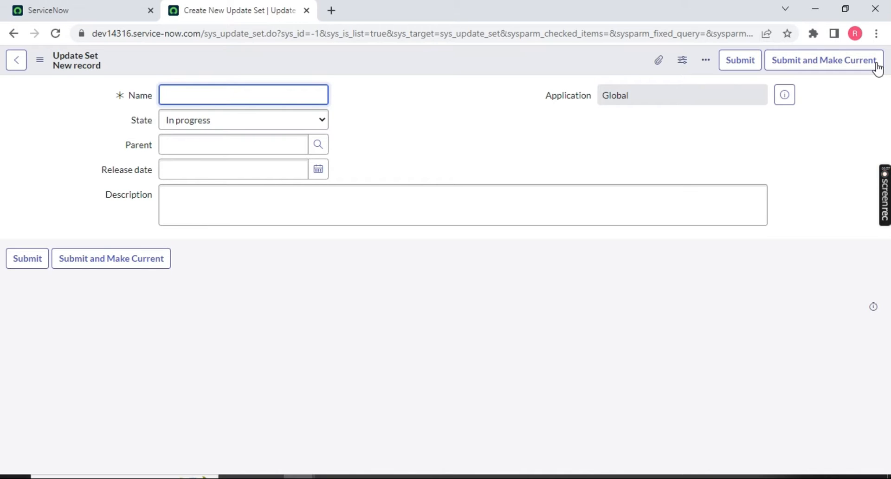
text(R)
text(G)
key(BackSpace)
text(G_)
text(STRY123)
text(_CatIte)
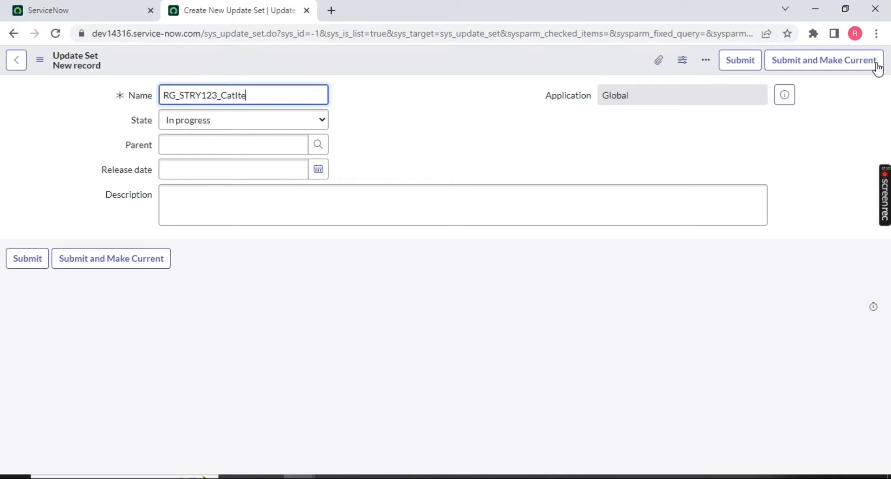
text(m_GenrateBarCode)
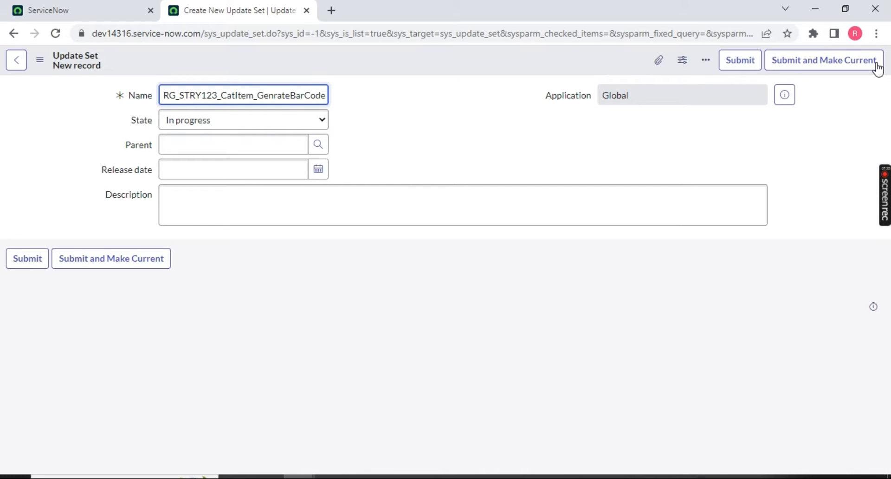
drag(176, 95, 163, 92)
double_click(205, 96)
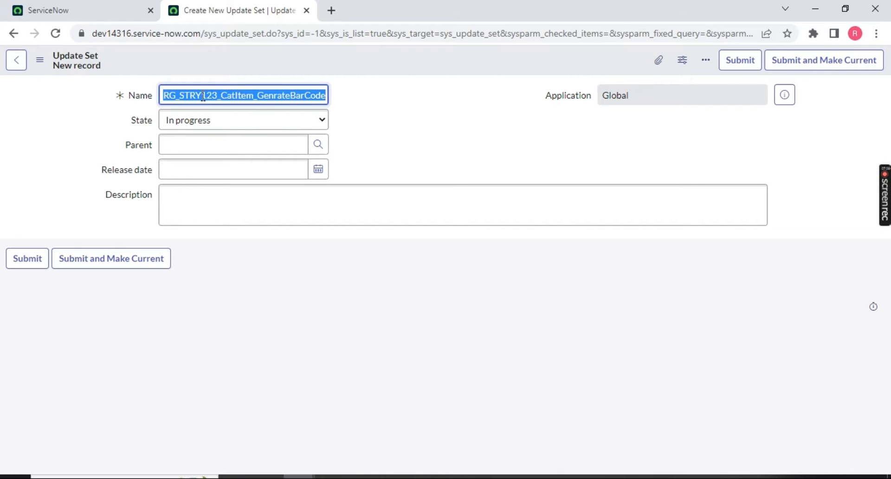
click(221, 95)
drag(221, 95, 327, 95)
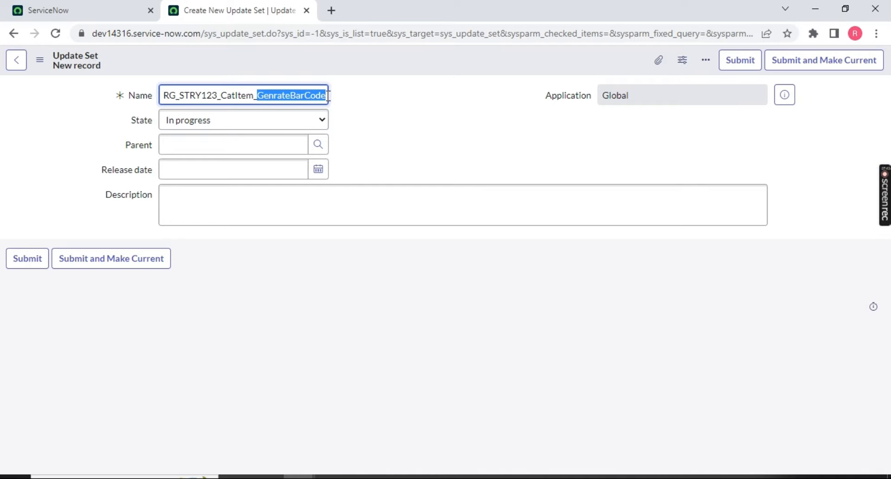
Enter 'Test Update set' as the update set description.
click(182, 199)
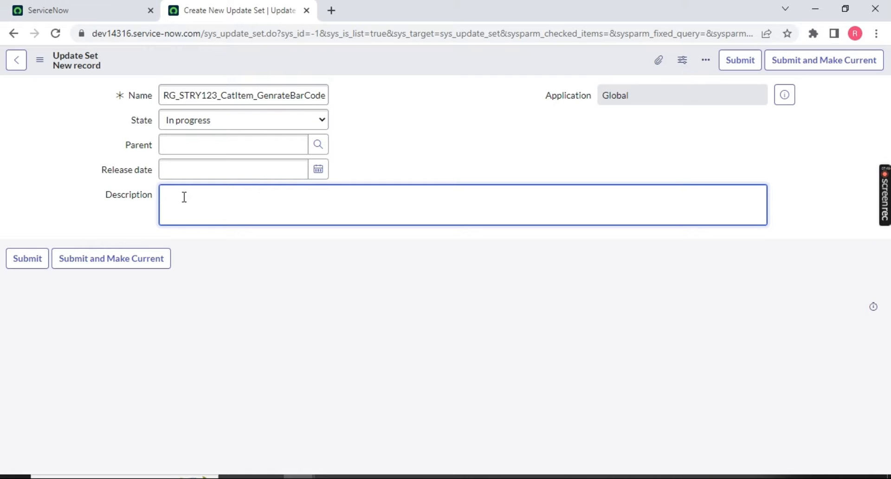
text(Test Update set)
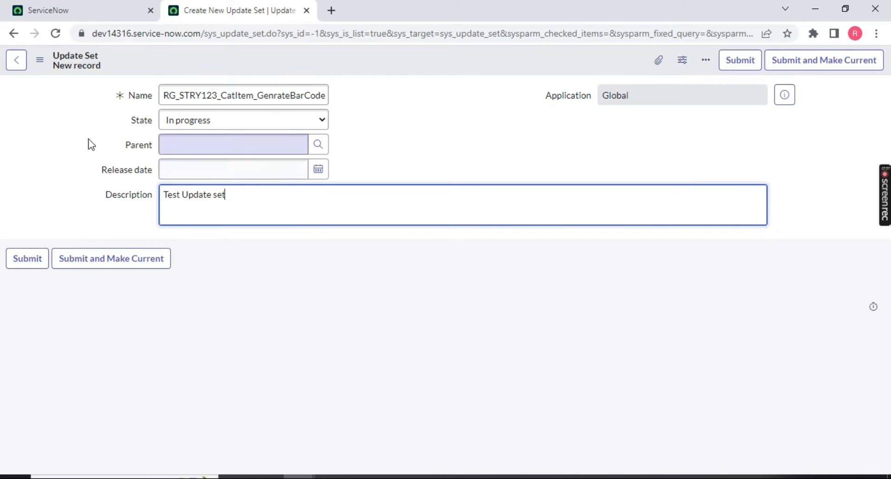
drag(121, 121, 155, 119)
click(213, 124)
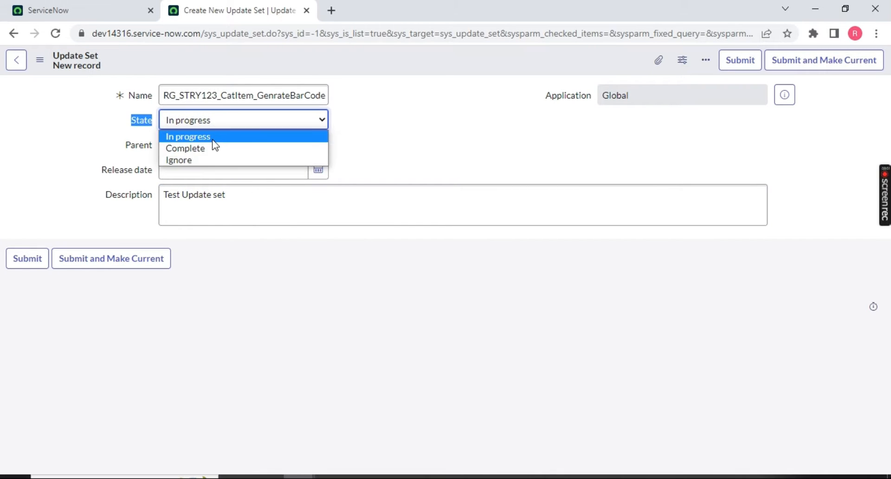
click(183, 136)
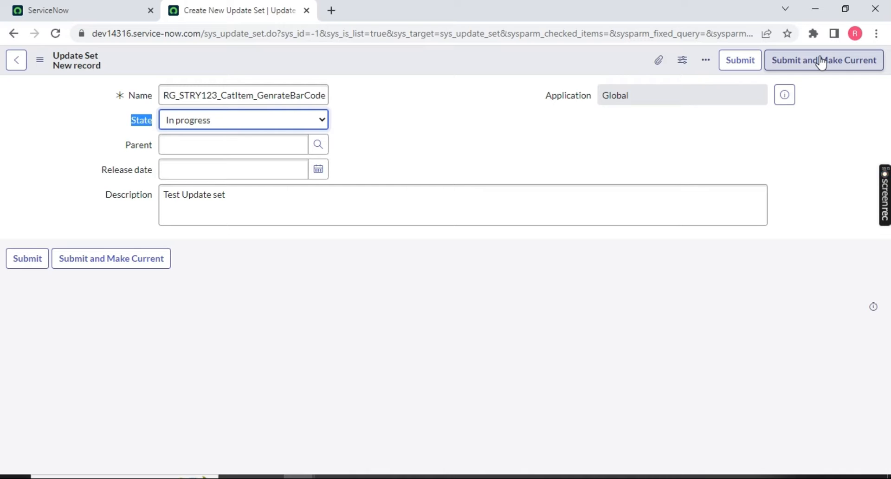
right_click(479, 54)
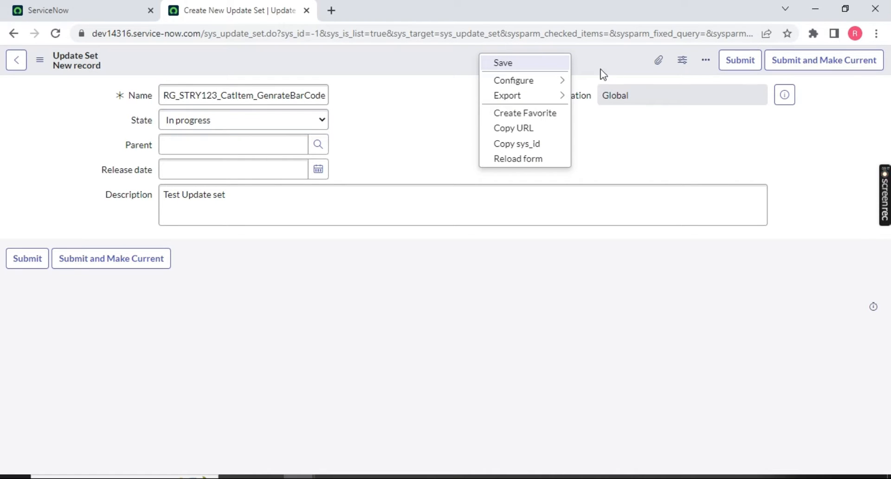
click(860, 200)
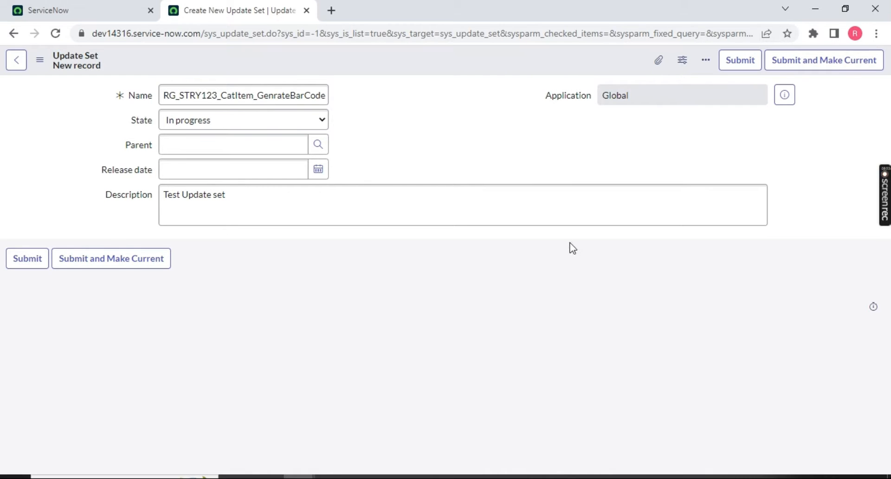
right_click(488, 67)
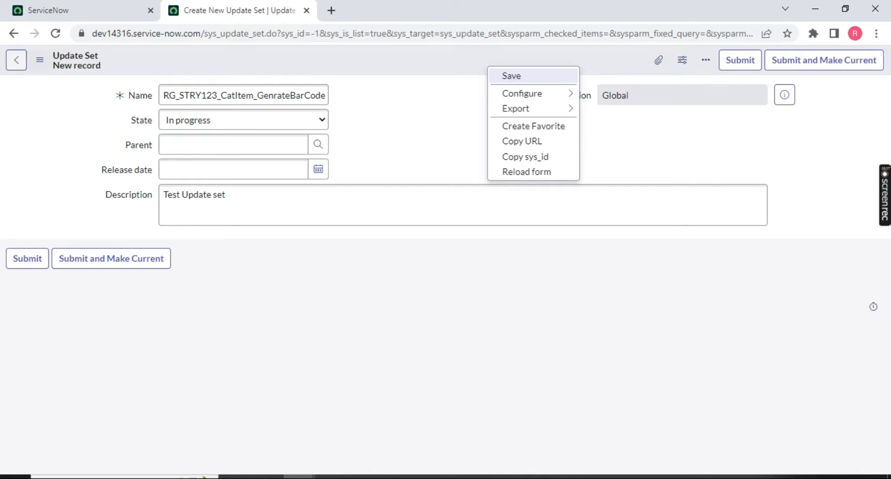
double_click(158, 147)
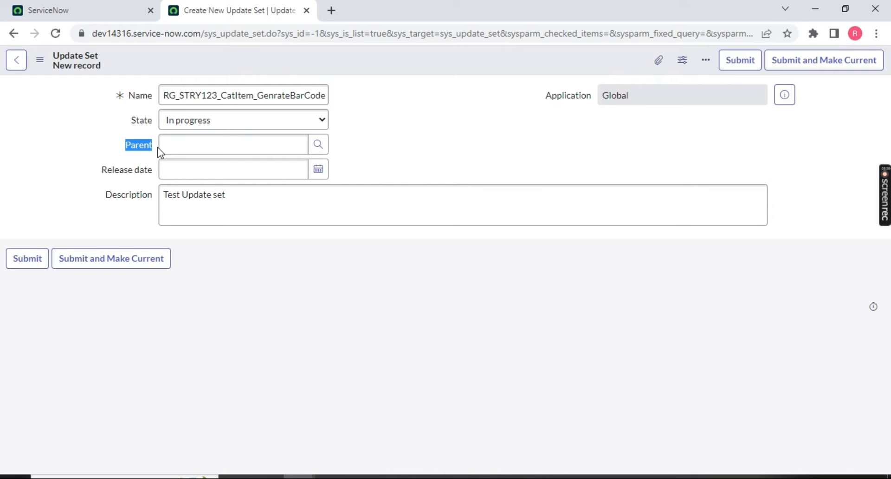
click(212, 144)
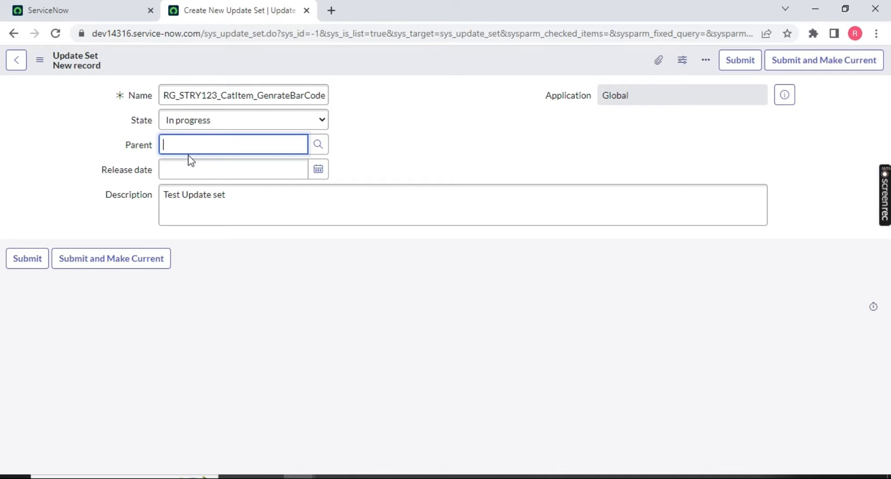
drag(102, 169, 163, 169)
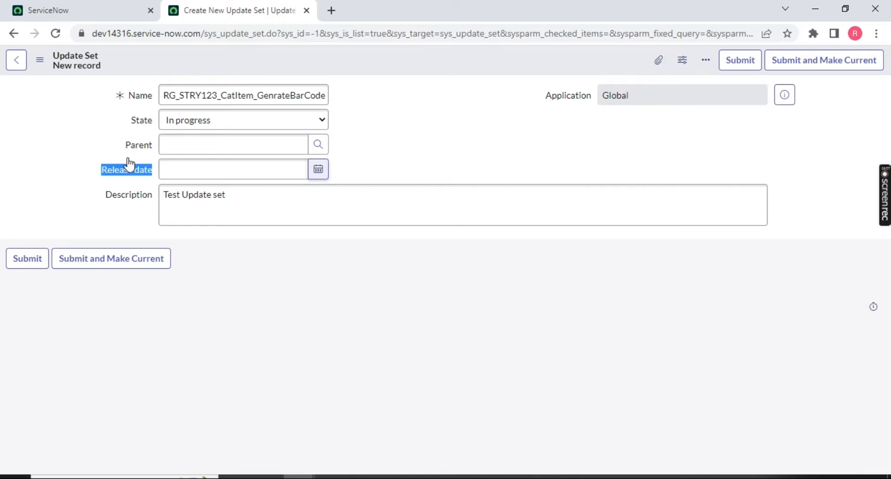
click(318, 169)
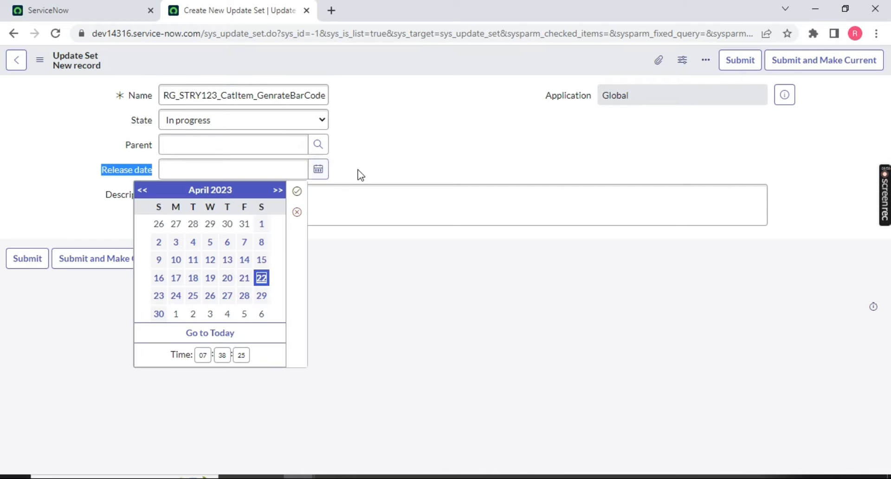
click(158, 313)
click(296, 192)
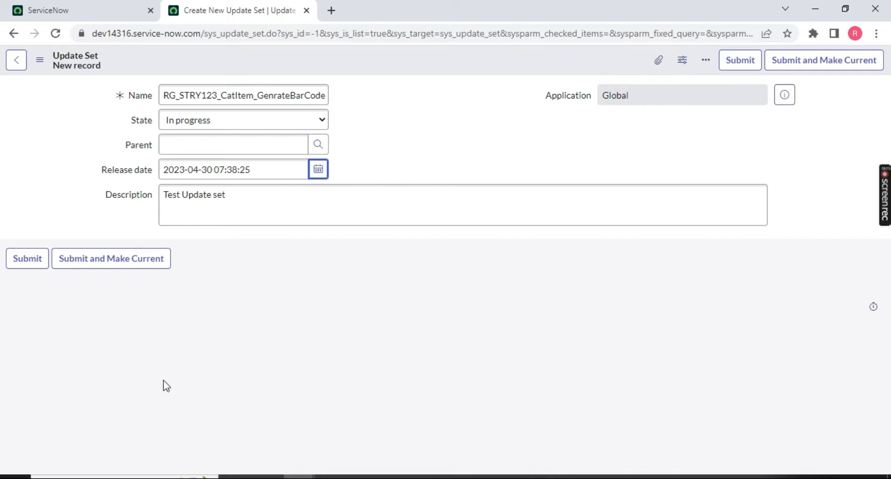
right_click(466, 59)
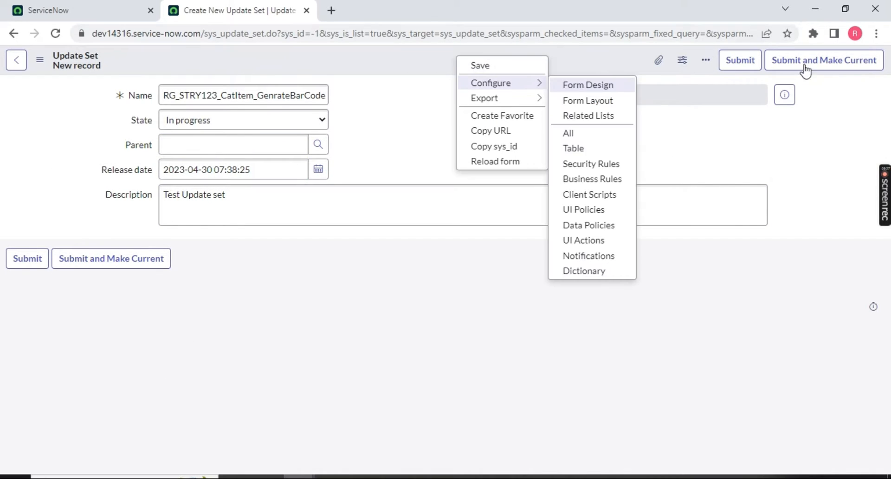
Save the new RG_STRY123_CatItem_GenrateBarCode update set record.
click(402, 56)
right_click(403, 58)
click(431, 70)
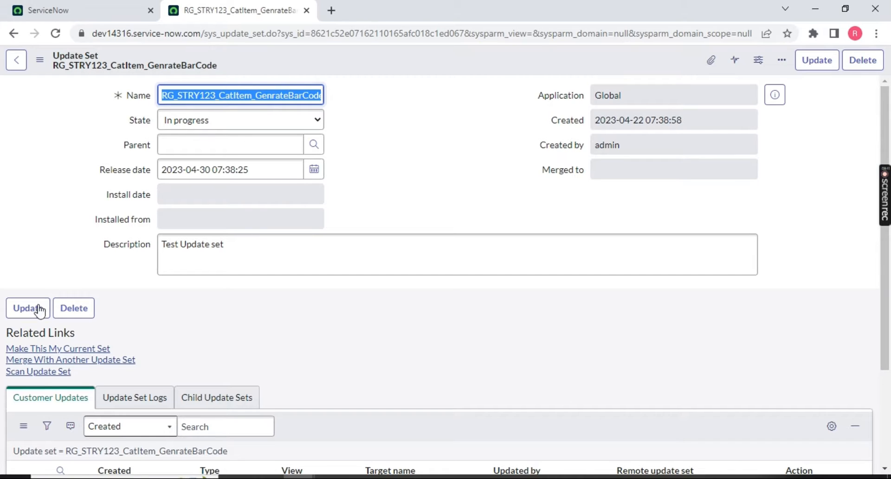
click(80, 353)
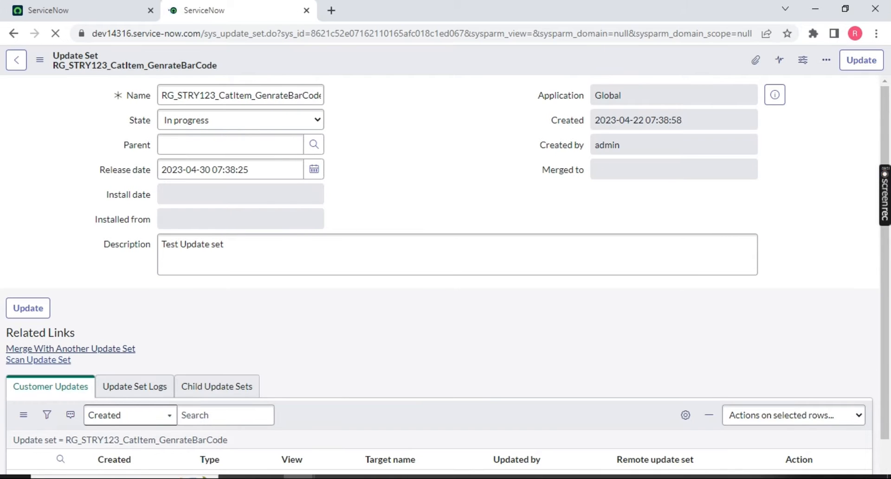
Confirm the Customer Updates list shows no records, then return to the first tab.
scroll(97, 312, down, 3)
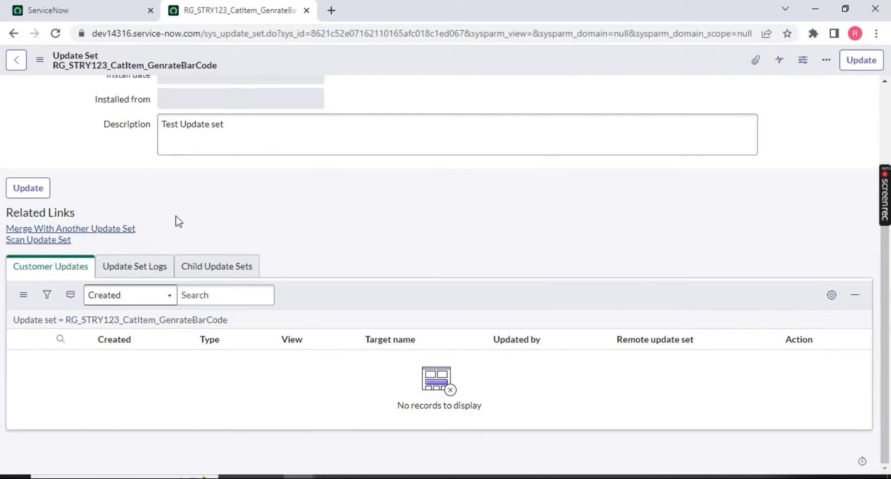
drag(404, 407, 491, 410)
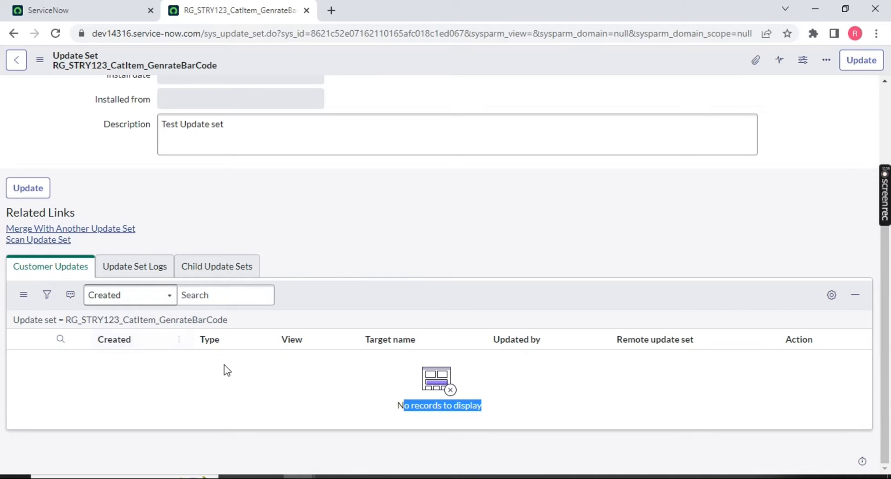
click(95, 10)
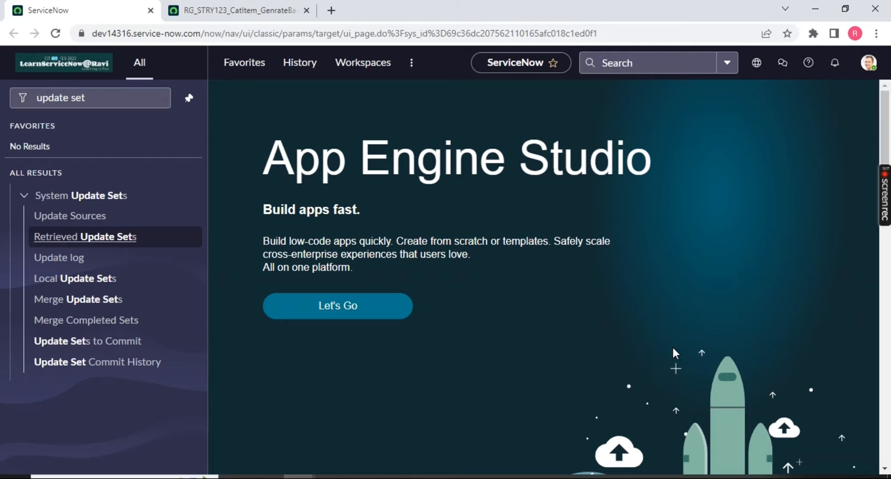
click(759, 70)
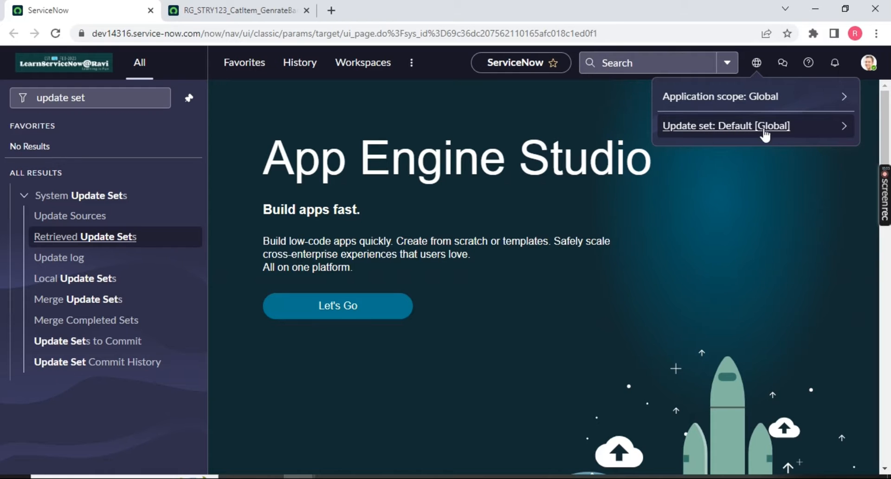
click(58, 37)
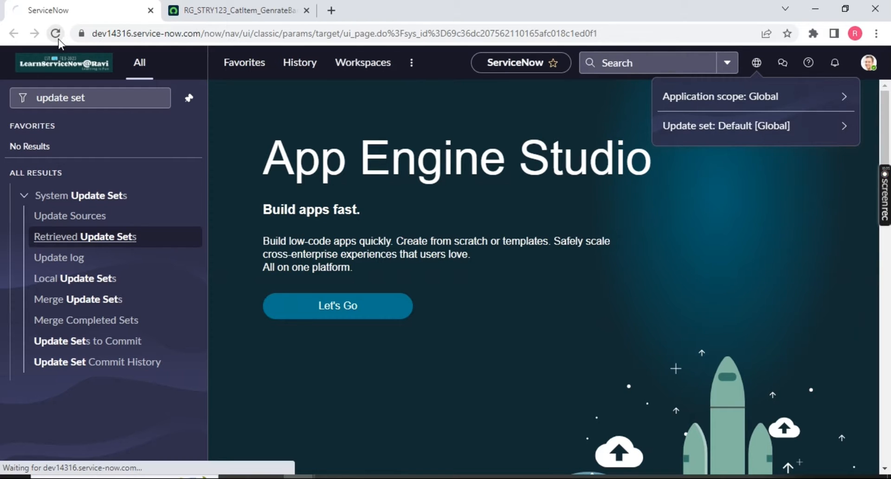
click(232, 11)
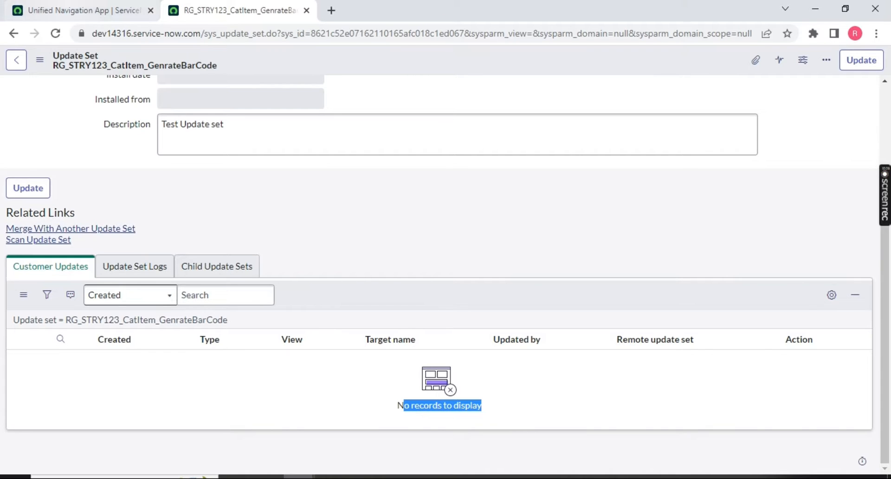
click(84, 11)
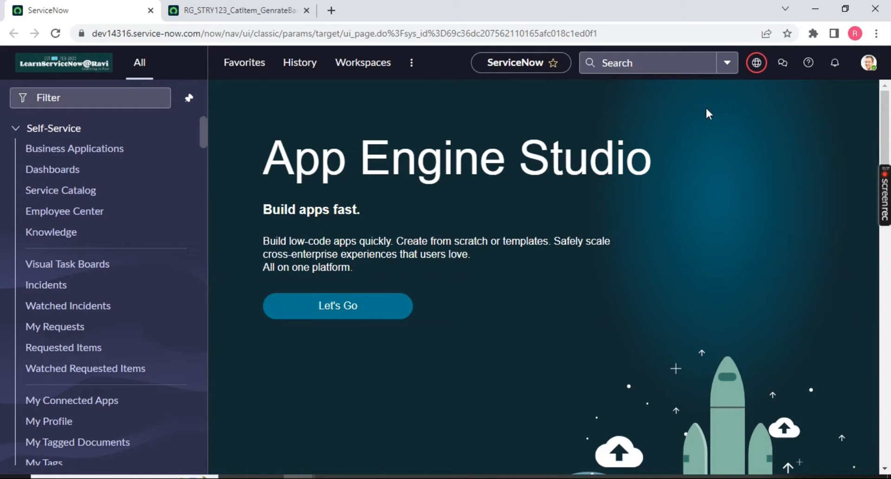
click(755, 65)
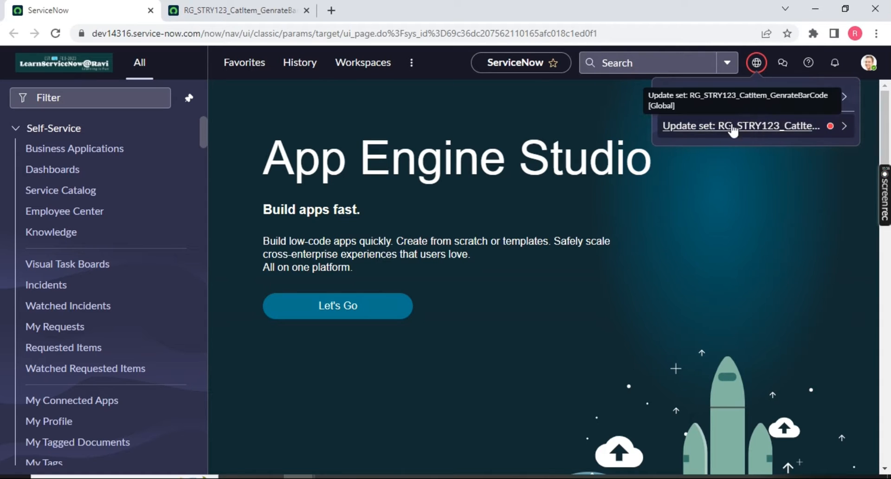
click(843, 126)
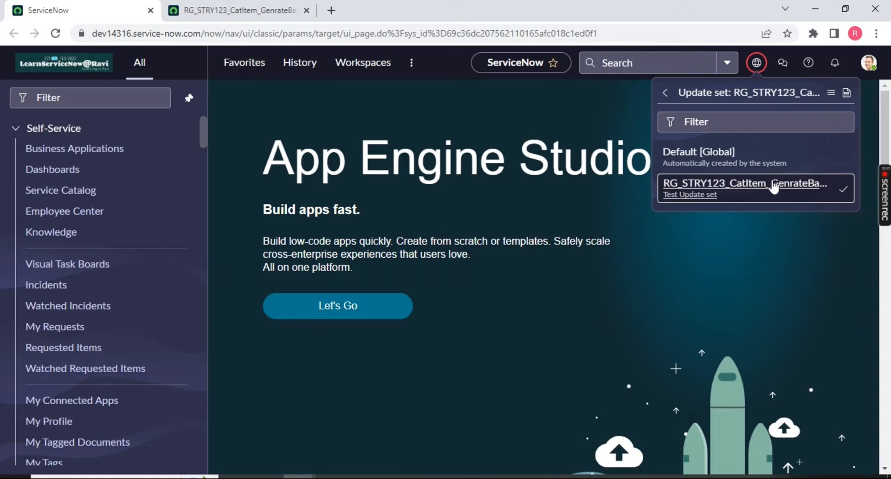
click(846, 95)
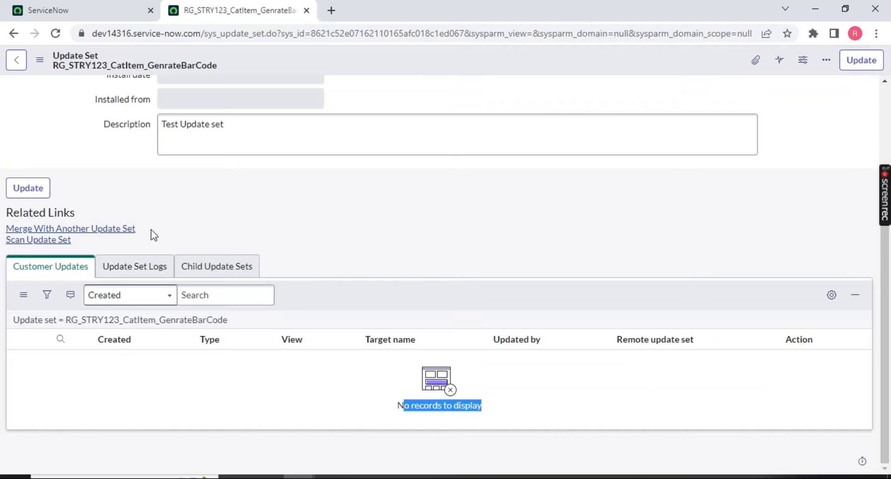
click(93, 10)
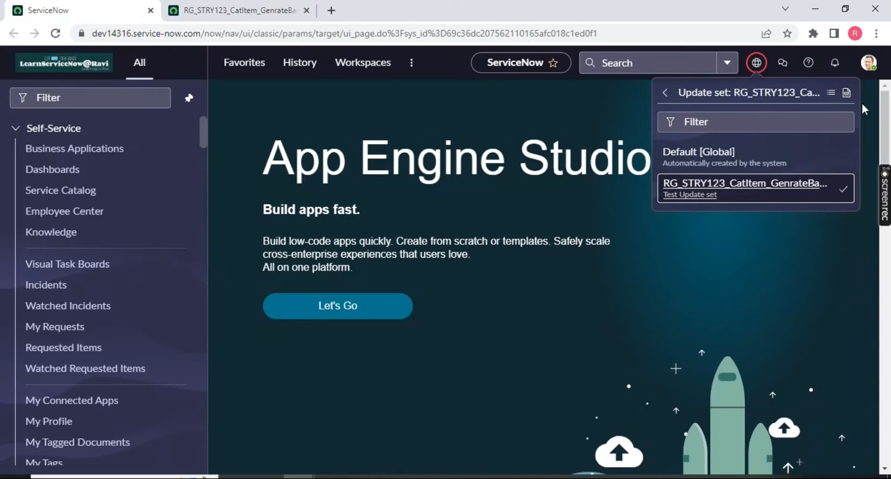
click(614, 349)
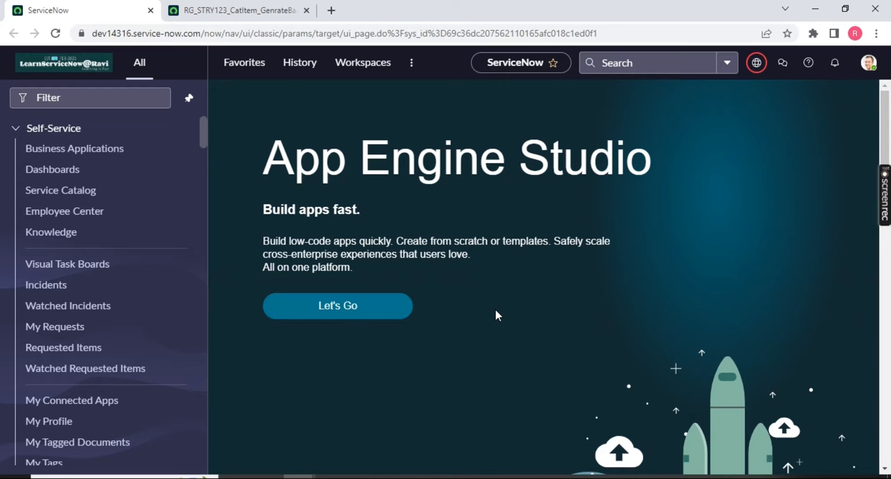
click(758, 65)
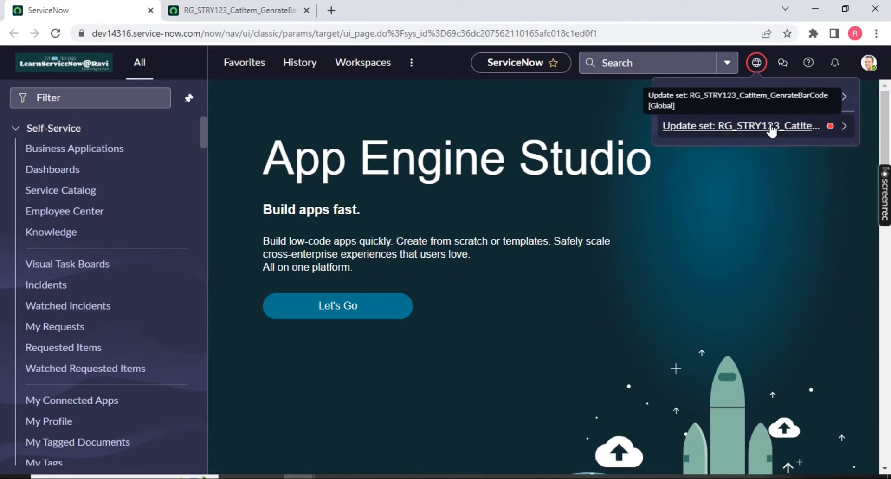
click(832, 131)
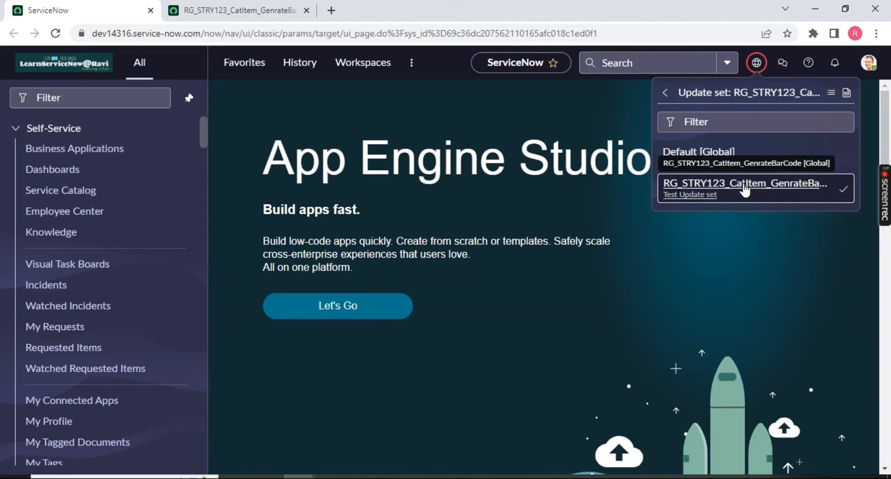
click(501, 346)
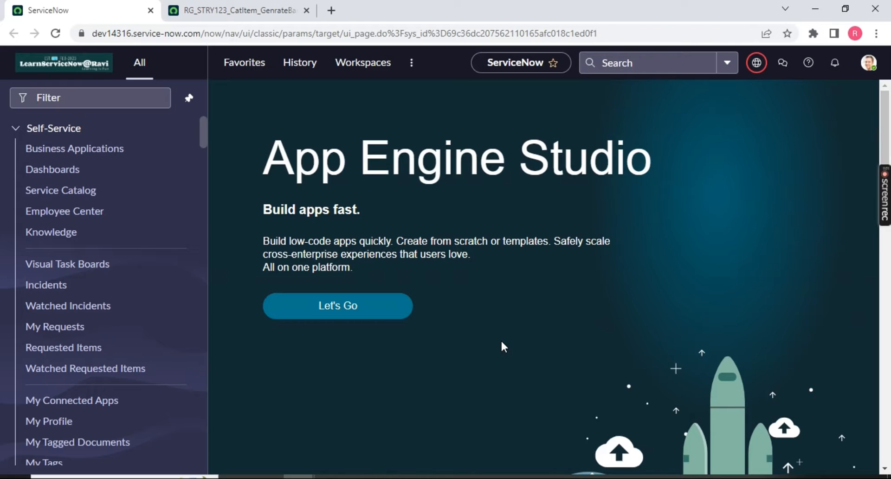
click(106, 98)
Open the Incidents list (68 records) in its own tab without creating a new incident.
text(incident)
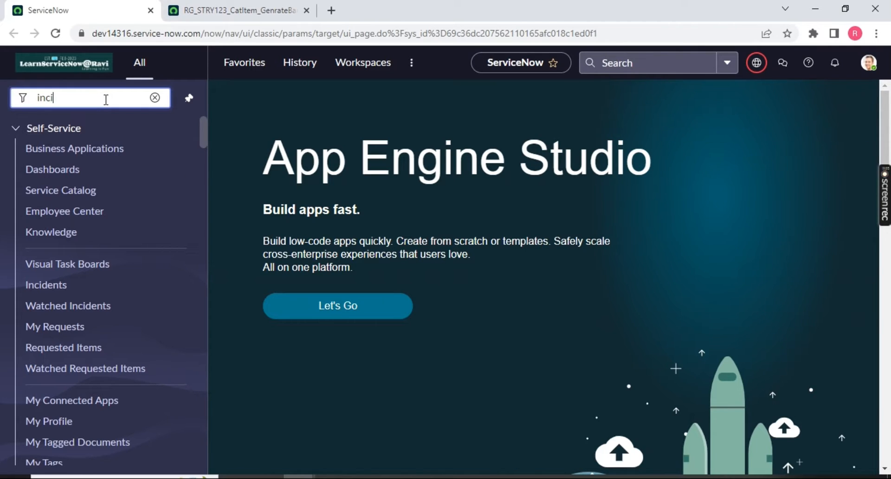
scroll(120, 285, down, 2)
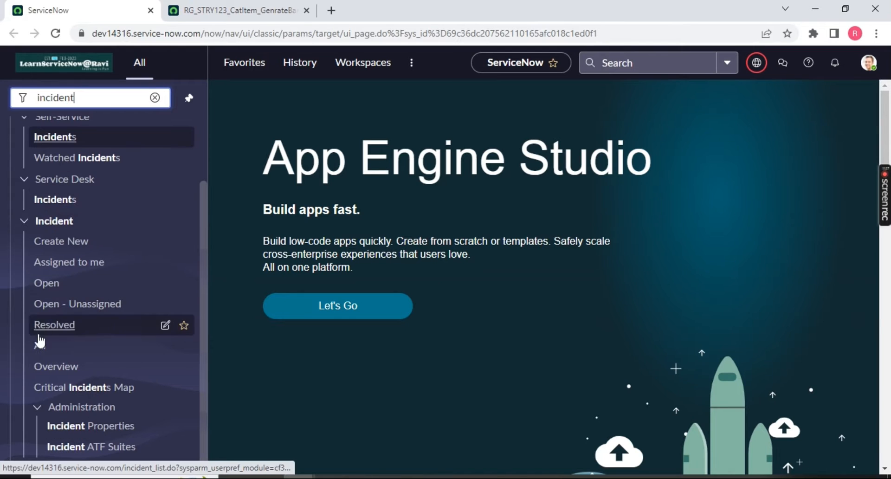
middle_click(40, 344)
drag(395, 10, 258, 10)
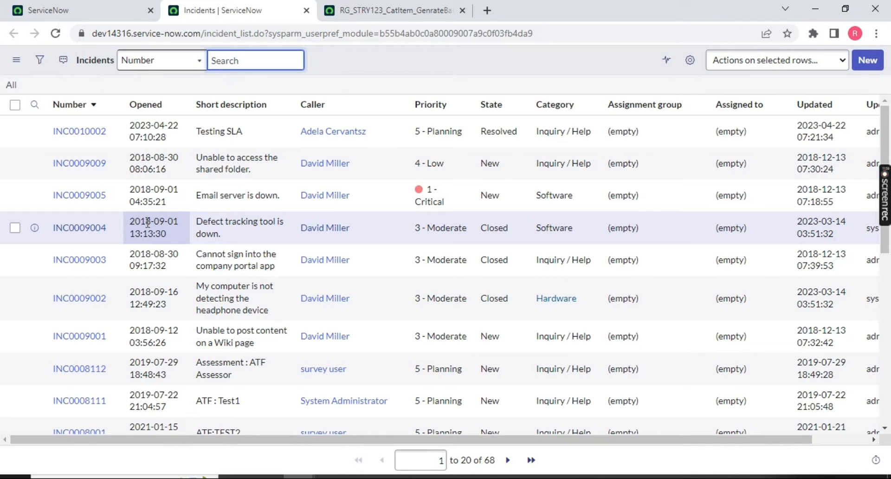
click(867, 60)
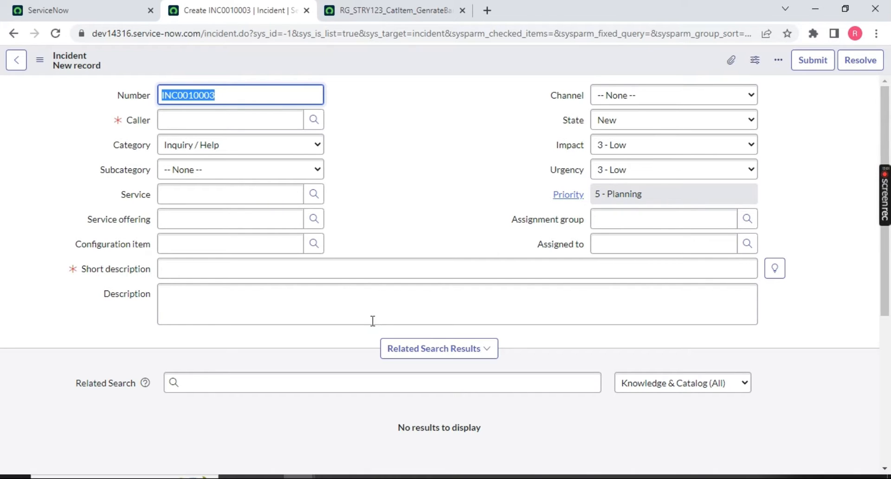
click(16, 33)
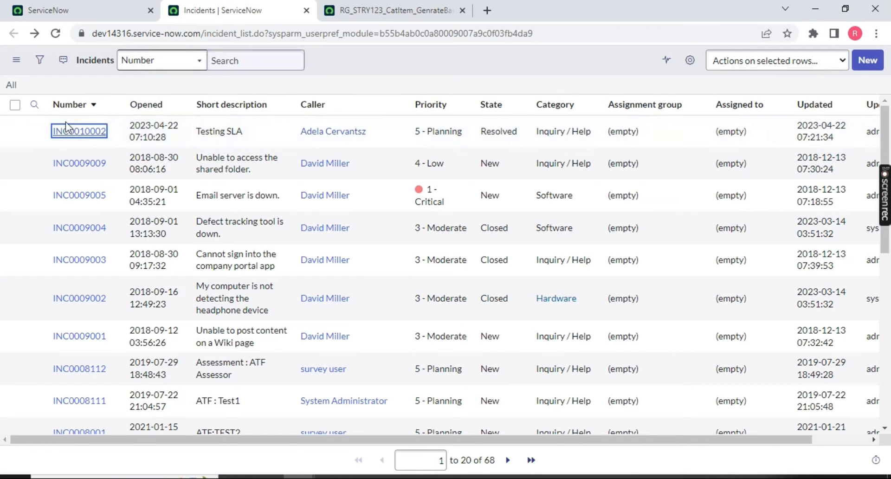
Change INC0010002's short description to 'Testing SLA 1234', save it, and reload the update set.
ctrl+click(79, 131)
click(368, 10)
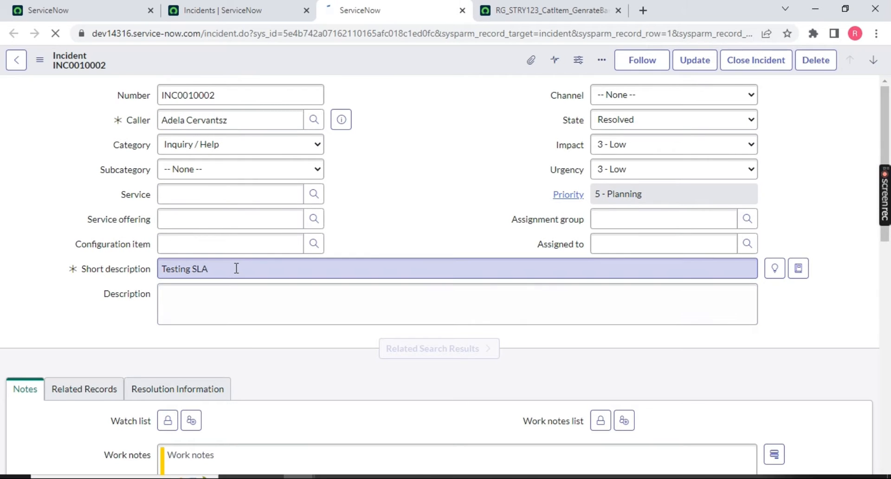
click(236, 268)
text(1234)
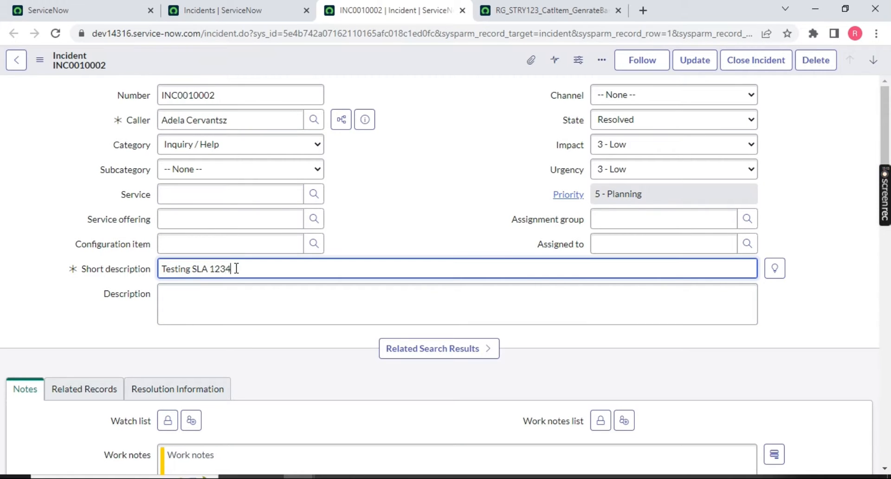
drag(279, 267, 139, 271)
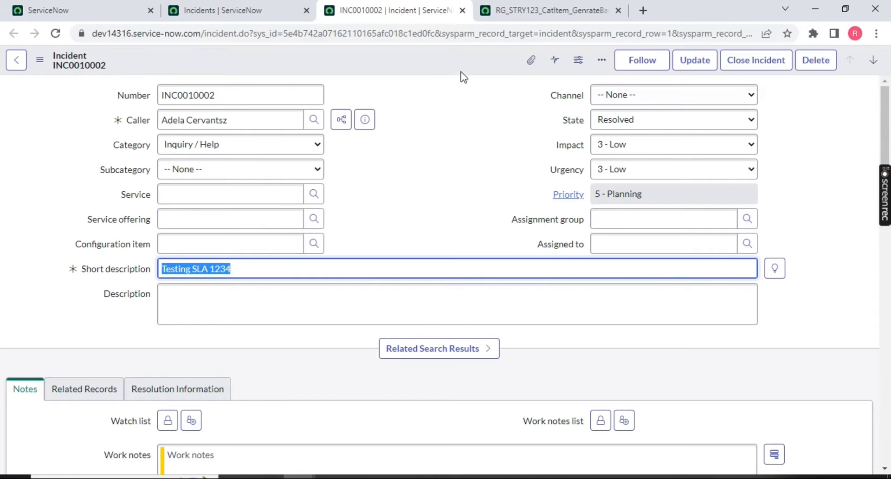
right_click(418, 60)
click(431, 65)
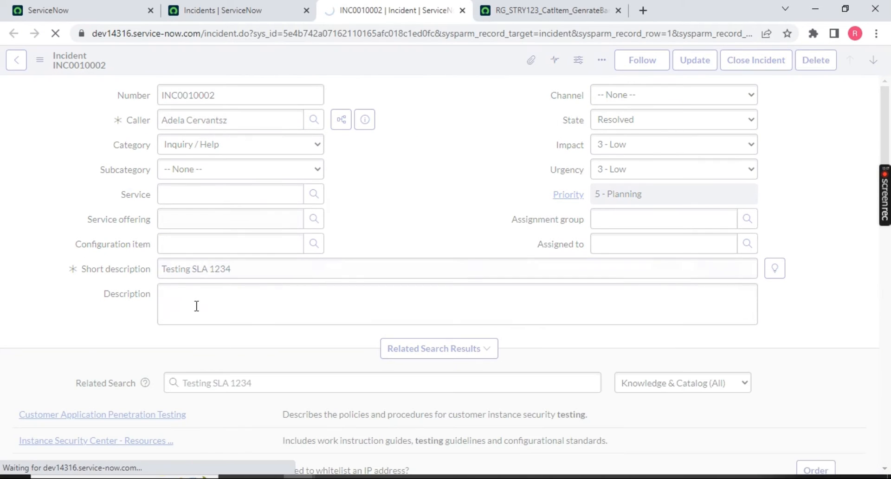
drag(549, 8, 230, 8)
click(56, 33)
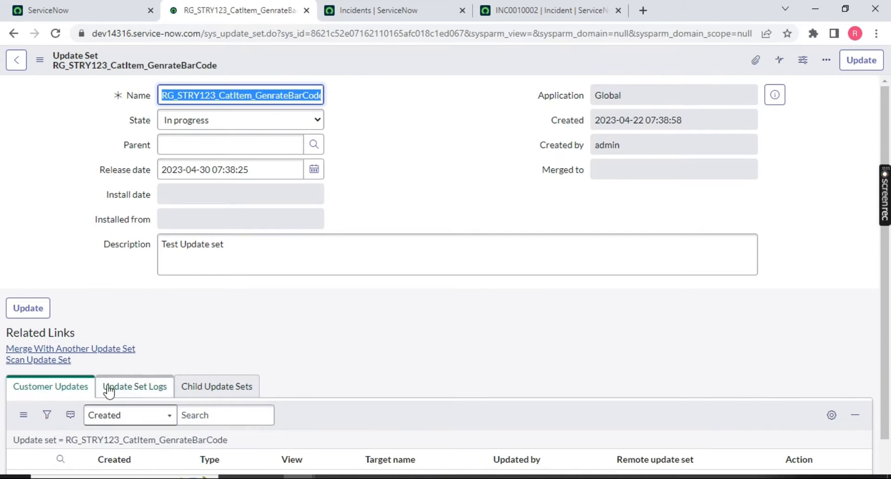
Confirm the incident edit added no customer updates, then return to INC0010002.
scroll(256, 388, down, 3)
drag(344, 403, 501, 416)
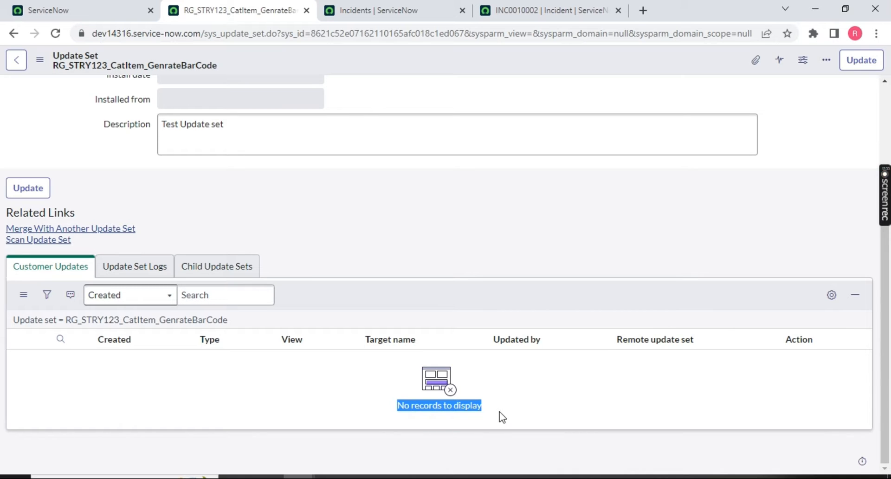
click(547, 10)
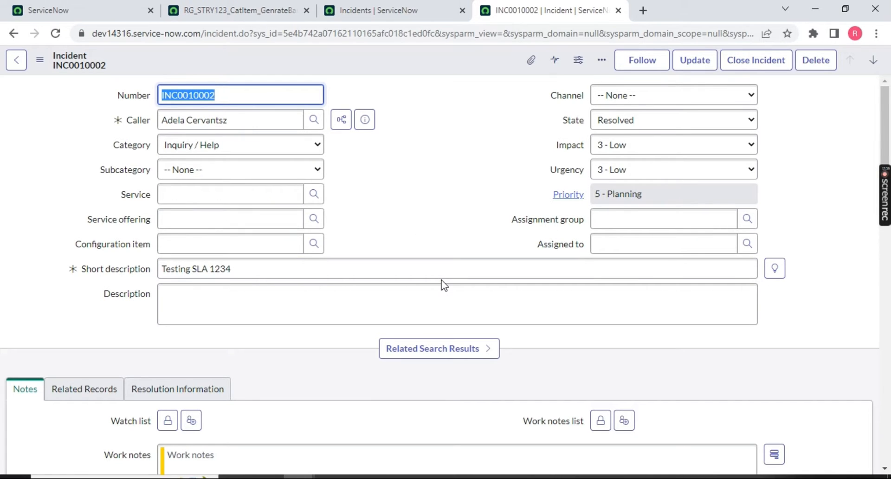
Add the Business resolve time field to the Incident form layout, showing 0 on INC0010002.
right_click(416, 51)
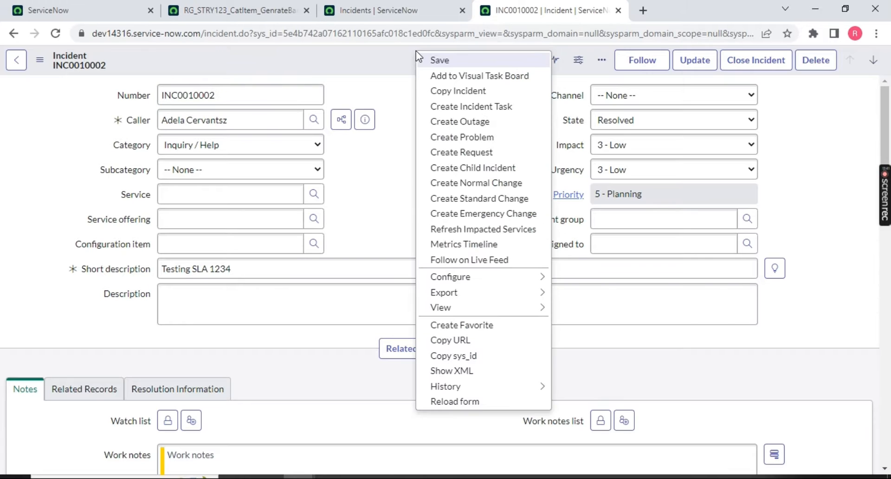
mouse_move(483, 277)
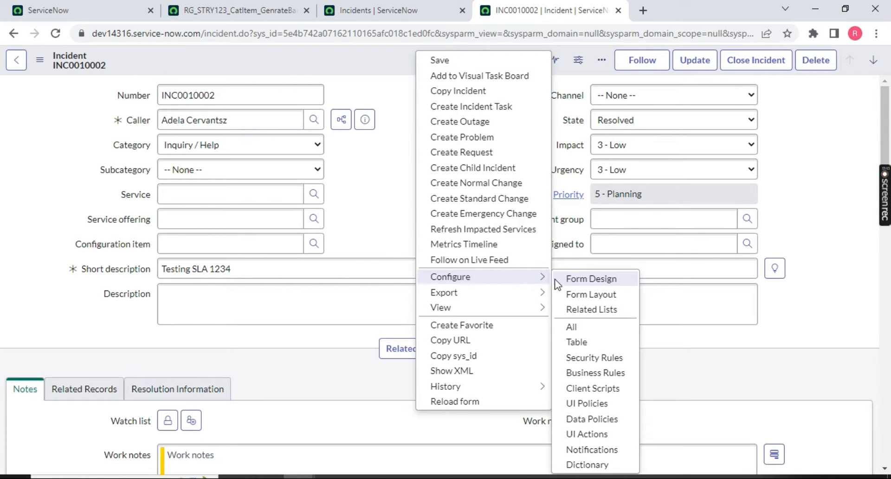
click(577, 294)
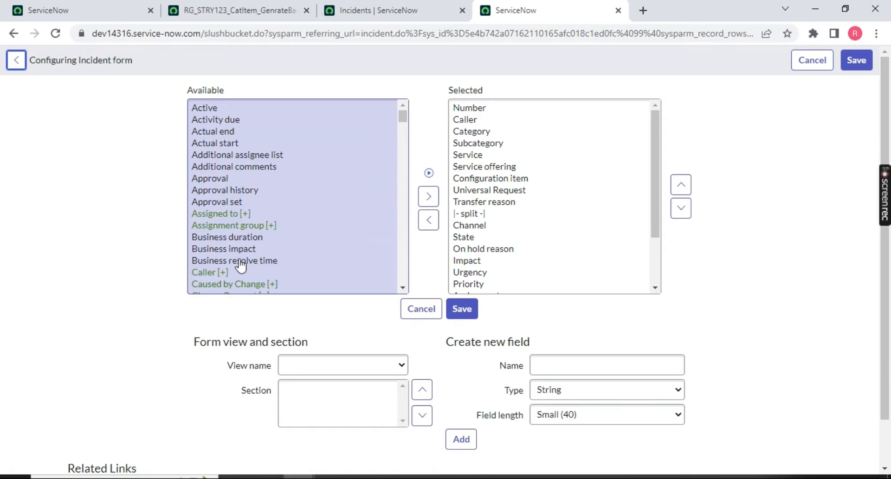
click(240, 262)
click(278, 261)
click(428, 185)
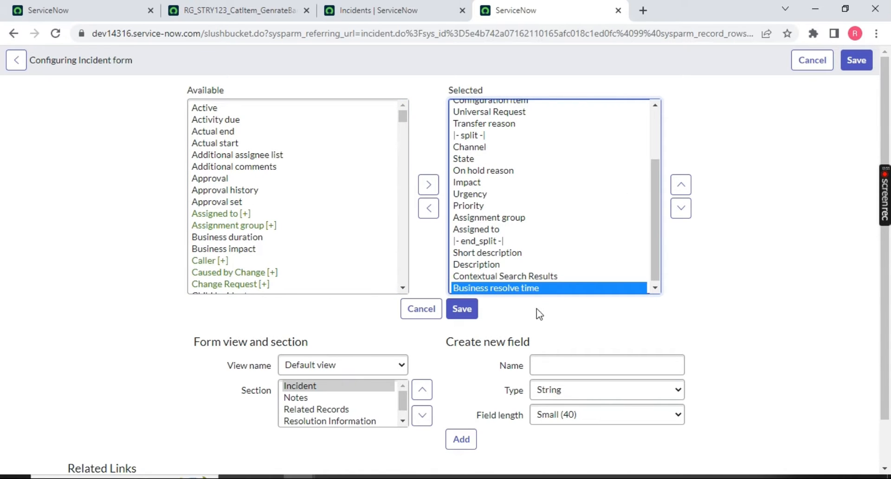
click(459, 316)
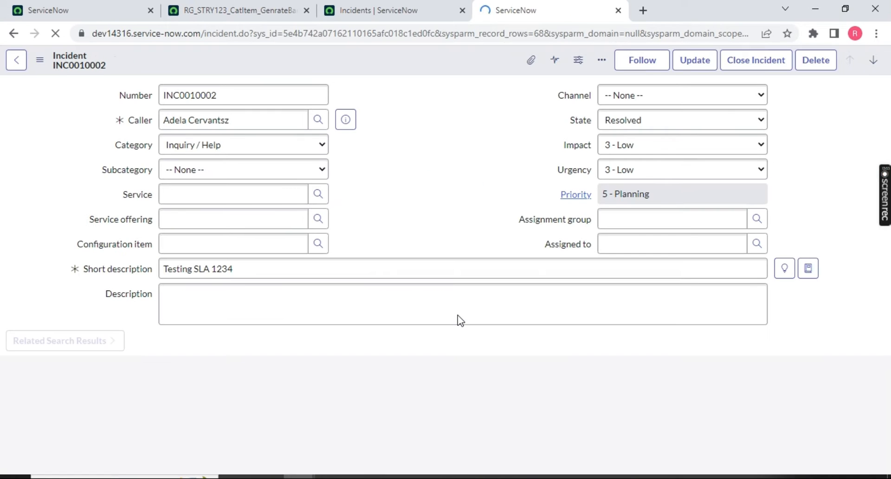
scroll(171, 260, down, 4)
drag(58, 188, 135, 195)
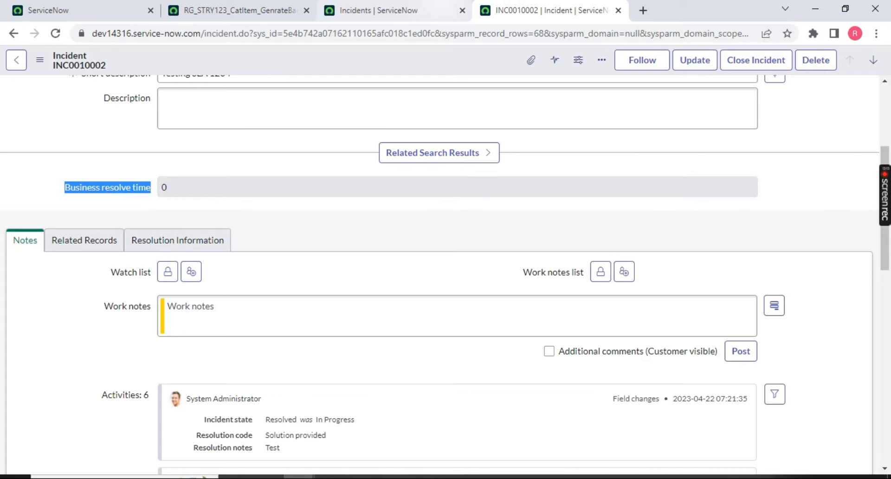
Refresh the customer updates list and review the single Incident Form Layout entry.
click(237, 11)
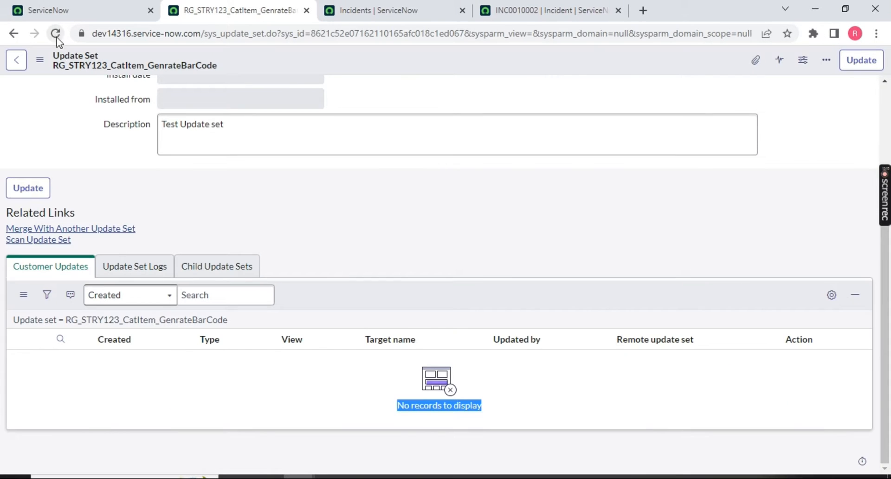
right_click(358, 304)
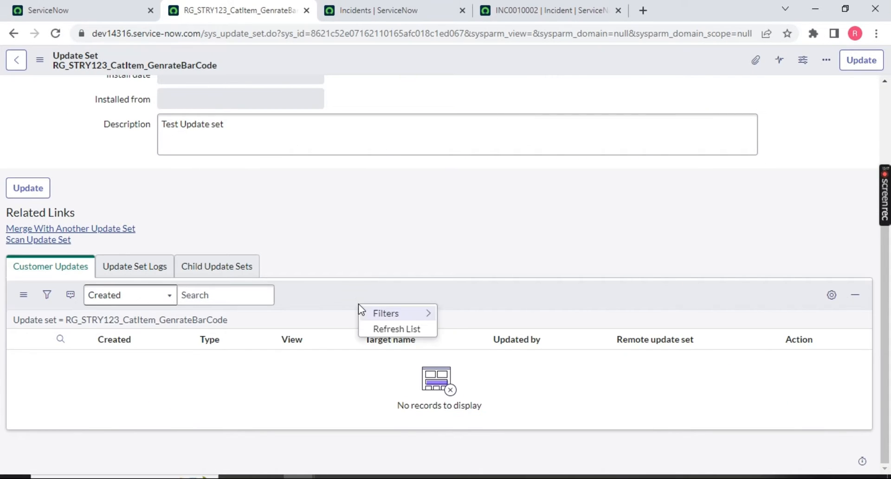
click(397, 329)
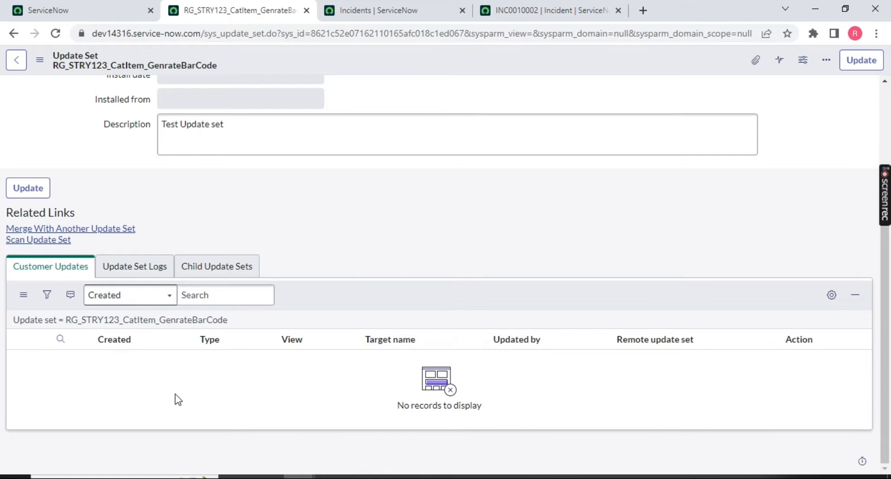
drag(195, 388, 272, 381)
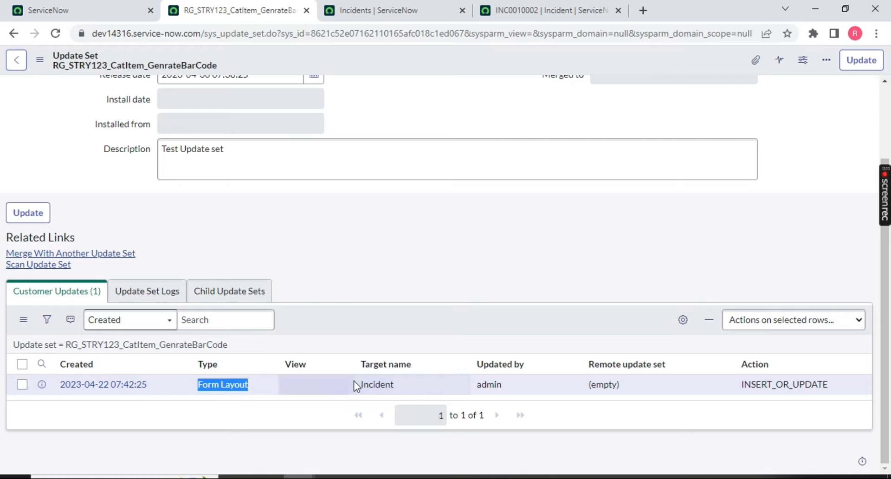
drag(354, 383, 459, 380)
drag(518, 385, 476, 385)
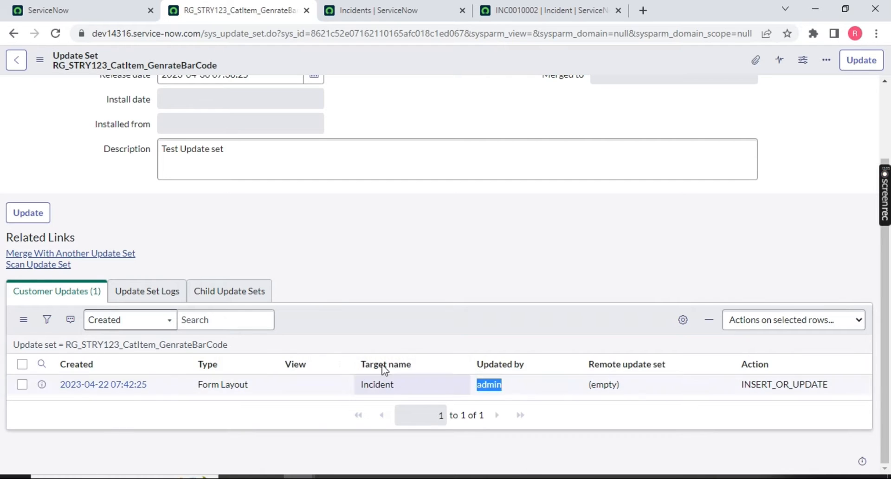
drag(297, 376, 139, 375)
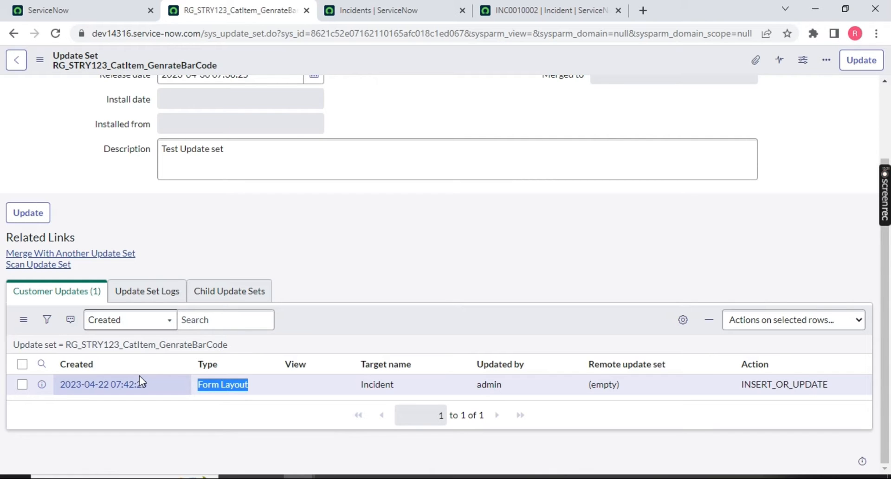
Check the INC0010002 and Incidents tabs, return to the update set, then bring up PowerPoint's windows.
click(525, 10)
click(408, 10)
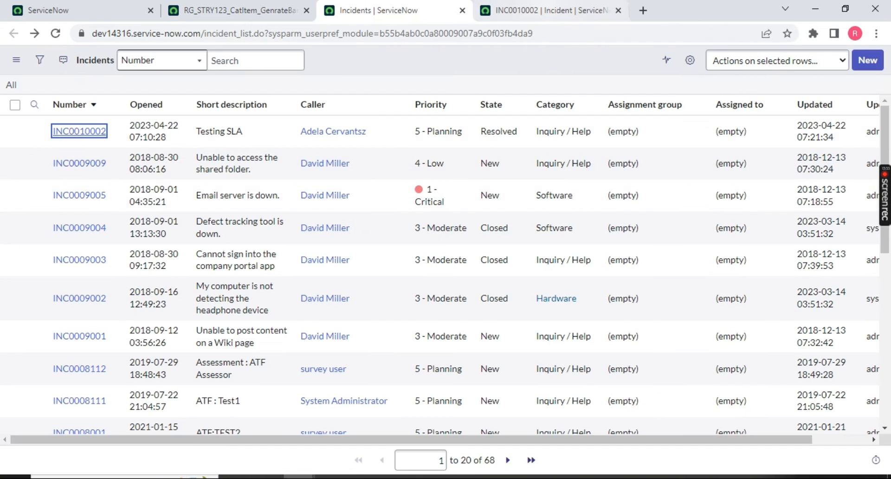
click(531, 12)
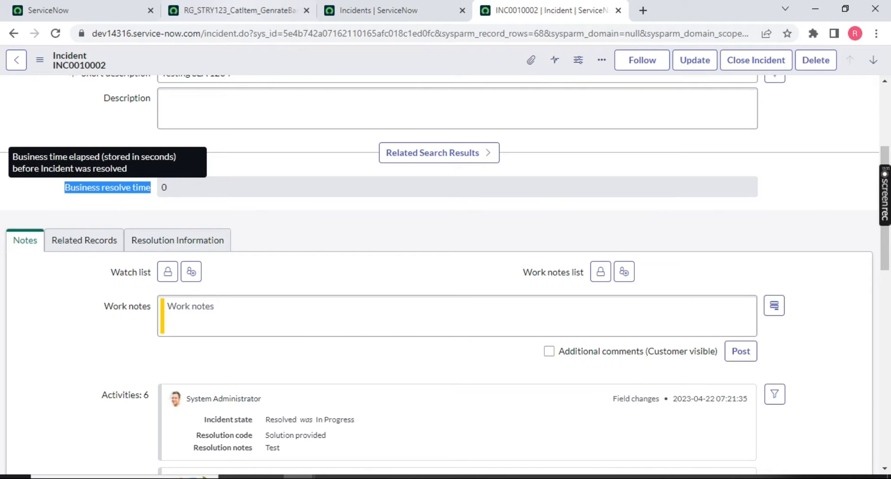
click(239, 10)
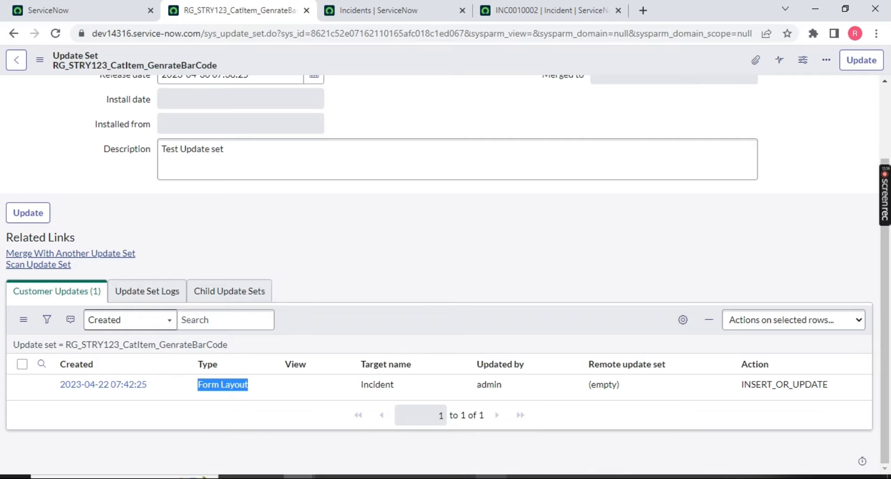
key(alt)
click(587, 477)
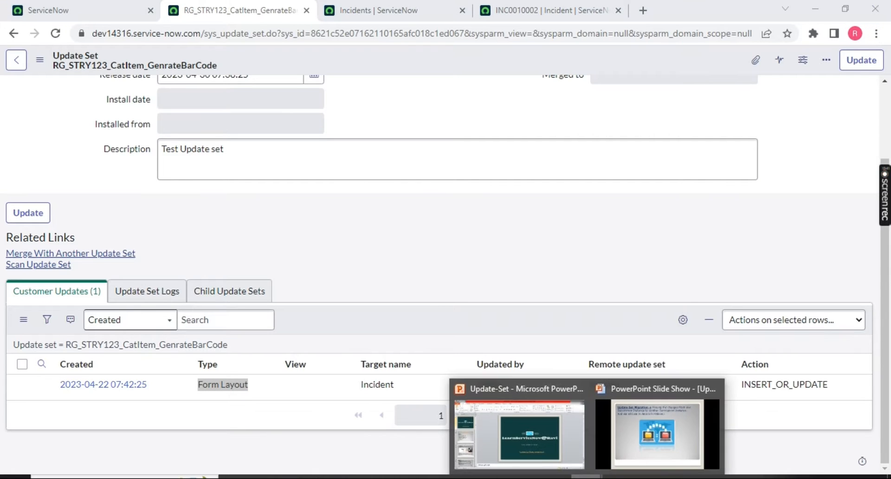
Show the States and Limitation slide in PowerPoint, then return to the ServiceNow update set page.
click(657, 434)
scroll(530, 236, up, 4)
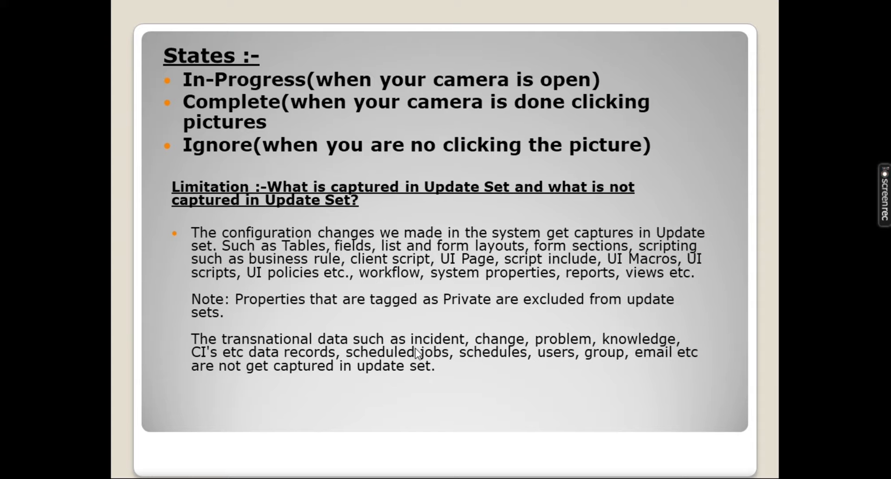
key(alt+Tab)
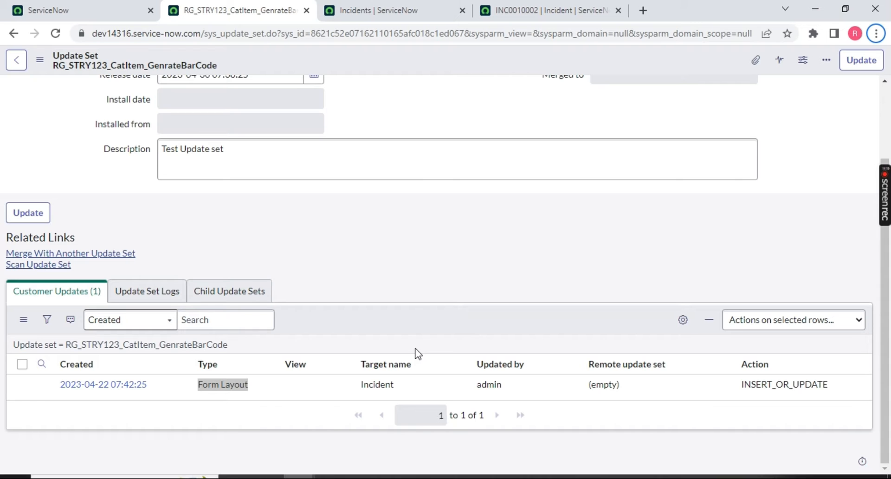
Filter the navigator for 'maintain item' and open the Catalog Items list in a new tab.
scroll(239, 234, up, 2)
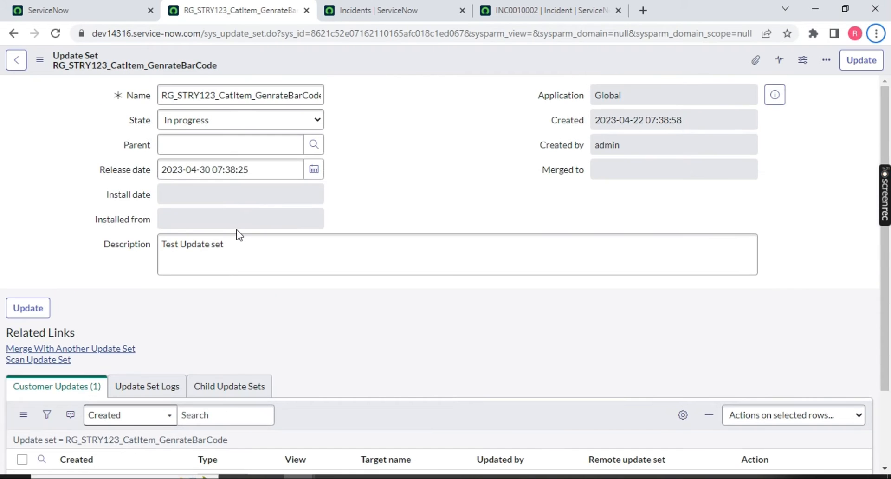
scroll(239, 234, down, 2)
click(84, 10)
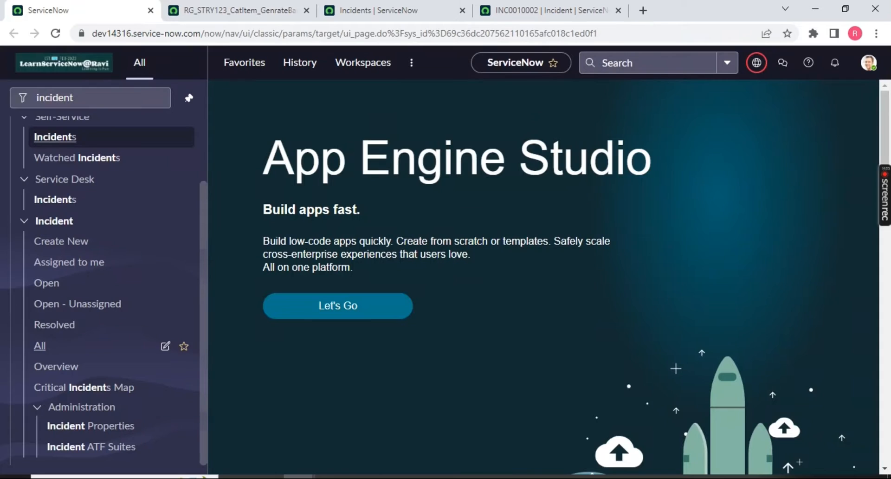
click(106, 99)
key(ctrl+a)
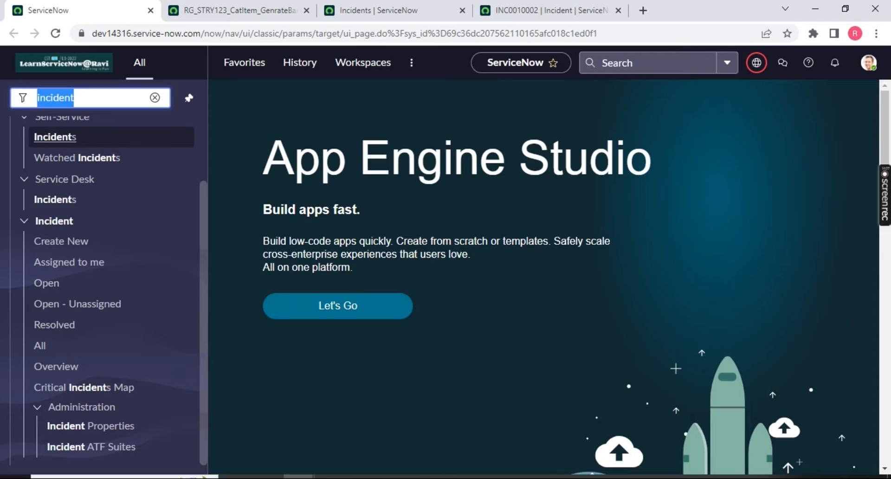
text(maintain item)
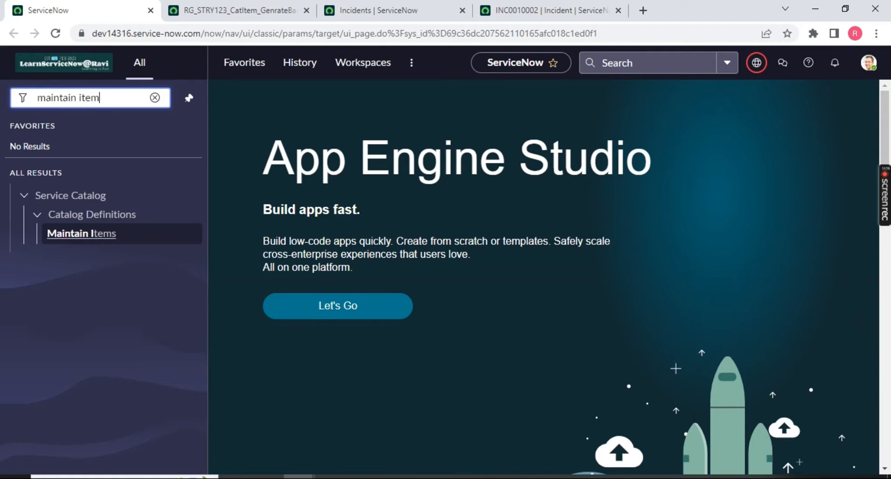
middle_click(79, 233)
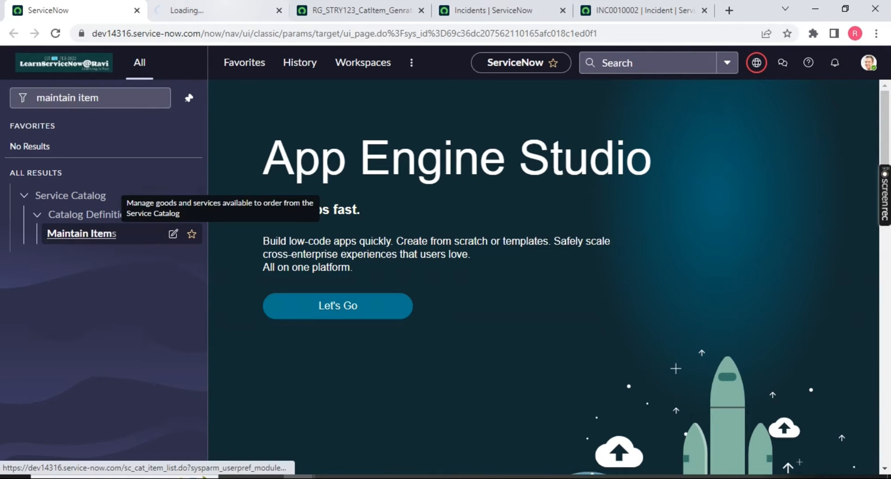
key(ctrl+Tab)
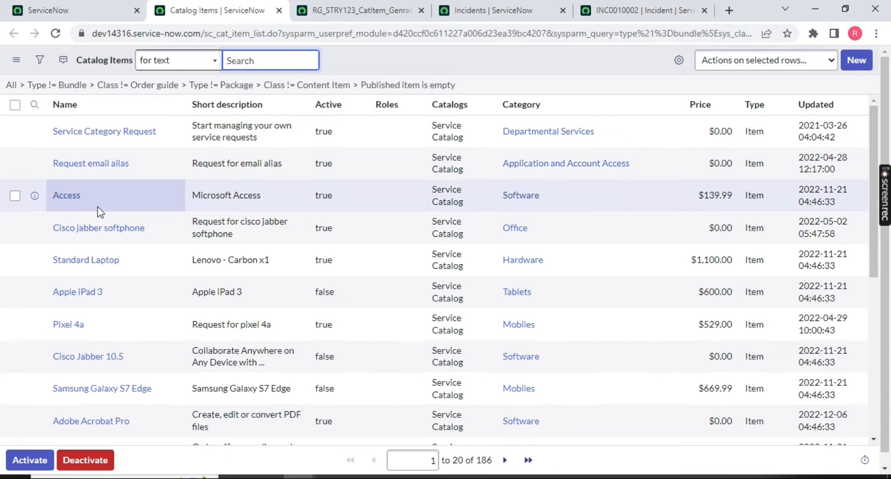
Open the Apple iPad 3 catalog item in its own tab, then view incident INC0010002.
middle_click(90, 291)
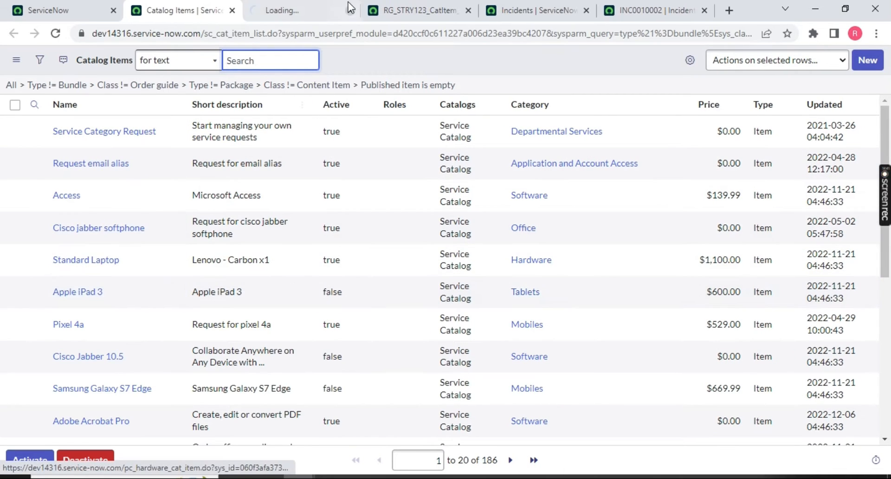
click(347, 10)
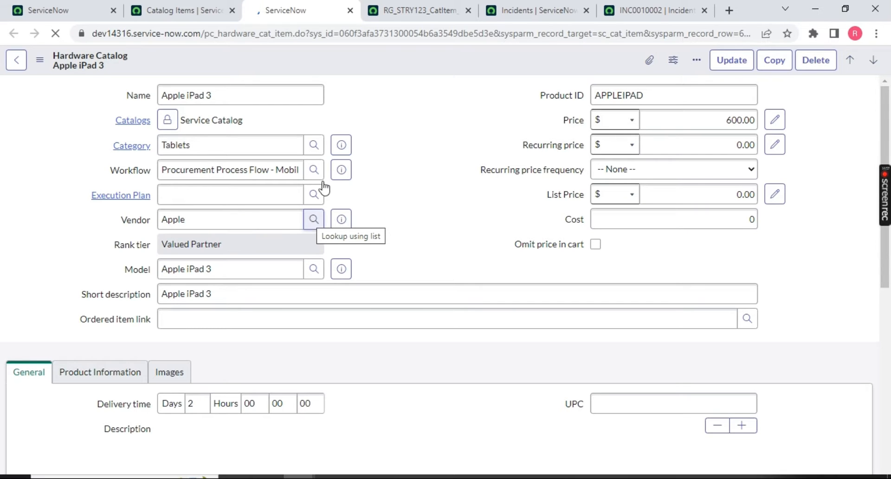
click(650, 10)
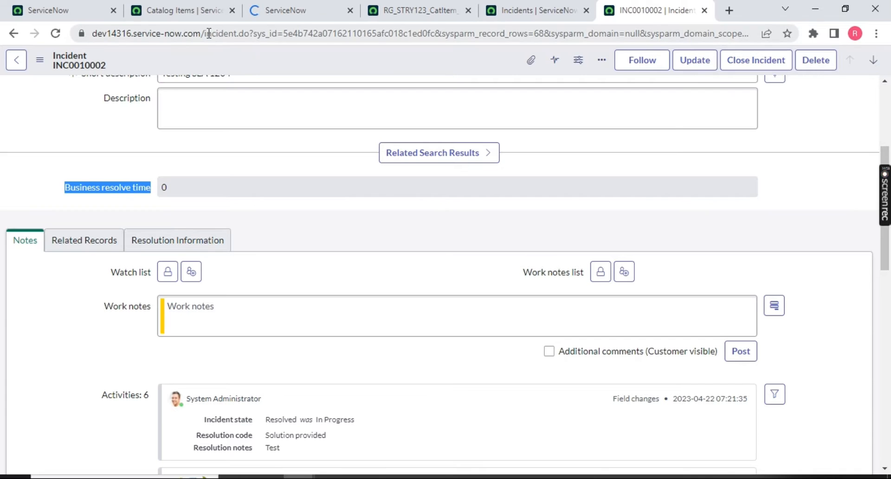
Load the /sp service portal and browse Request Something > Hardware > Apple iPhone 13.
drag(205, 33, 271, 34)
key(shift+End)
text(s)
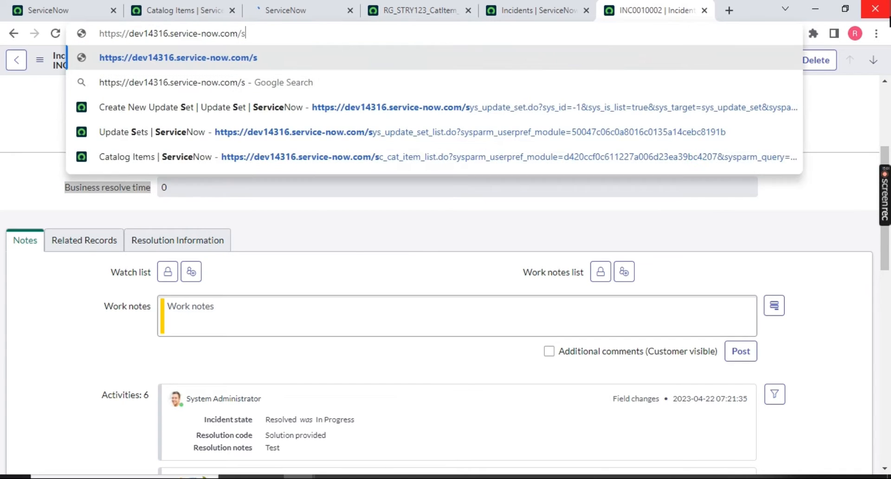
text(p)
key(Return)
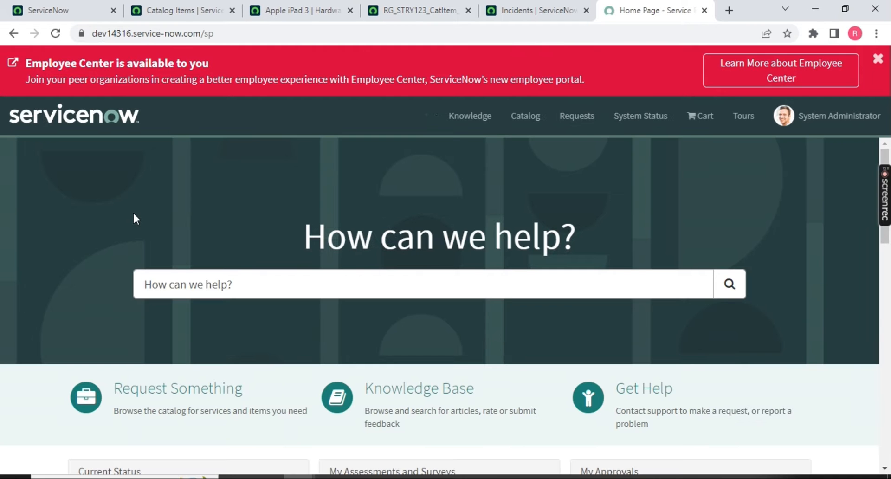
scroll(56, 274, down, 1)
click(185, 341)
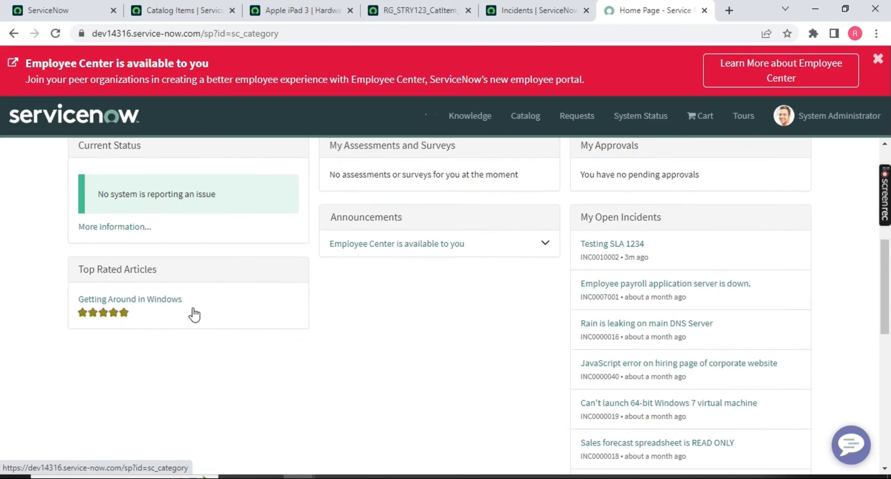
click(108, 300)
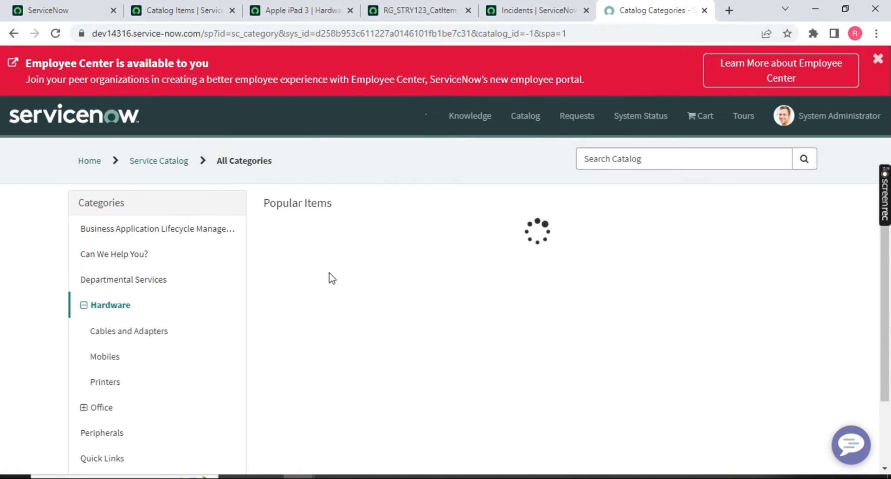
click(328, 255)
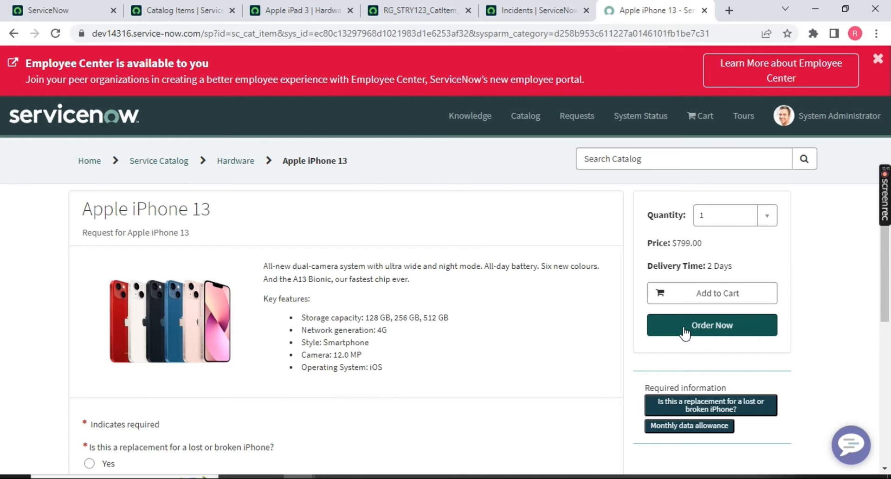
drag(362, 185, 285, 162)
key(ctrl+c)
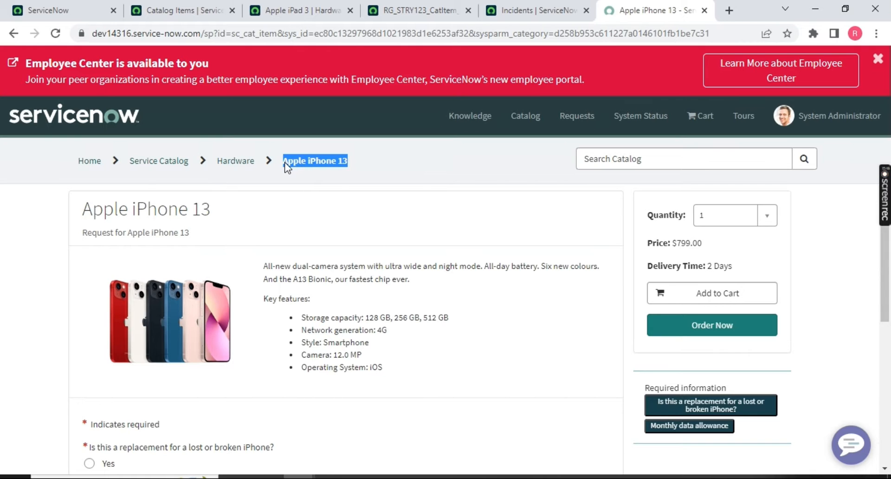
Enter 'Apple iPhone 13' in the Catalog Items Name column filter.
click(301, 10)
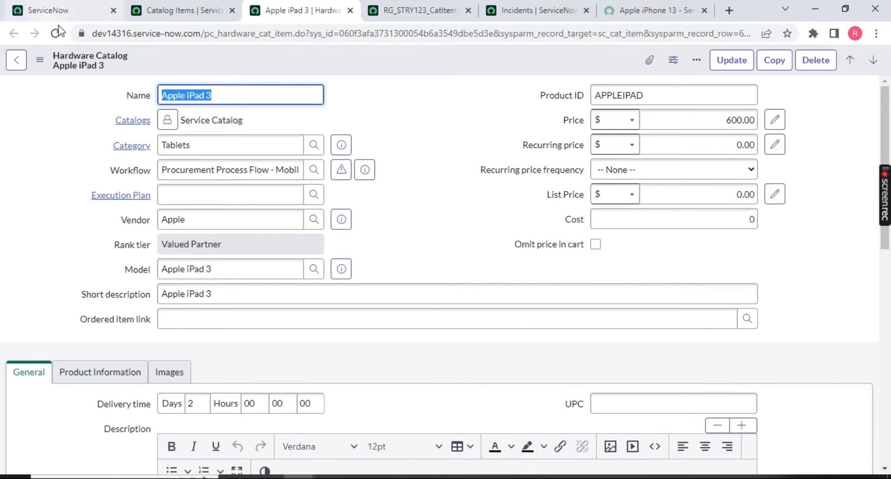
click(184, 10)
click(34, 105)
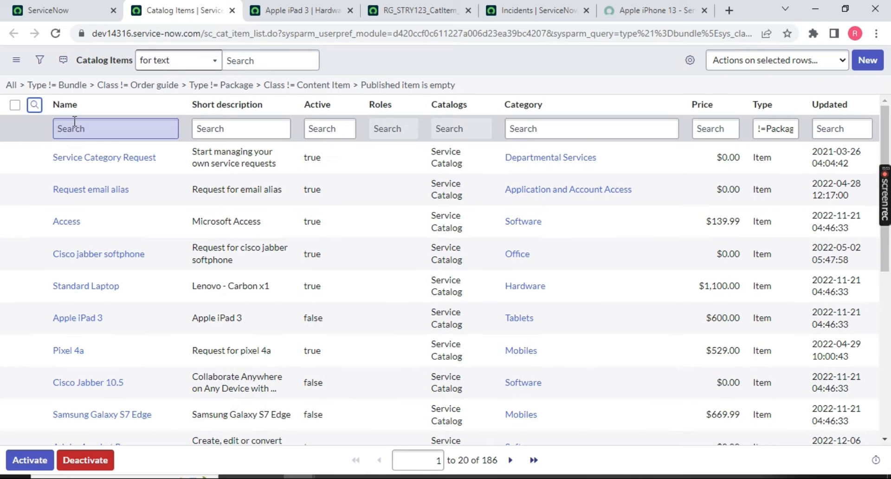
click(74, 125)
key(ctrl+v)
Apply the Name filter and open the Apple iPhone 13 catalog item.
key(Return)
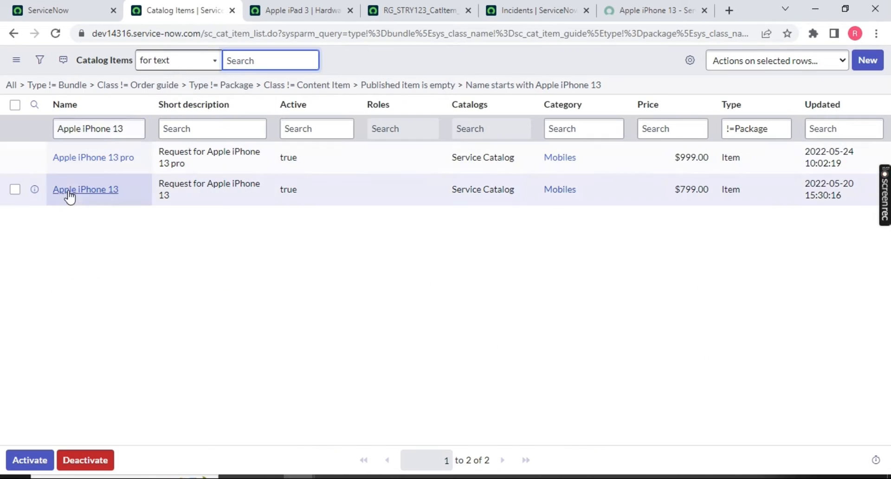
click(70, 189)
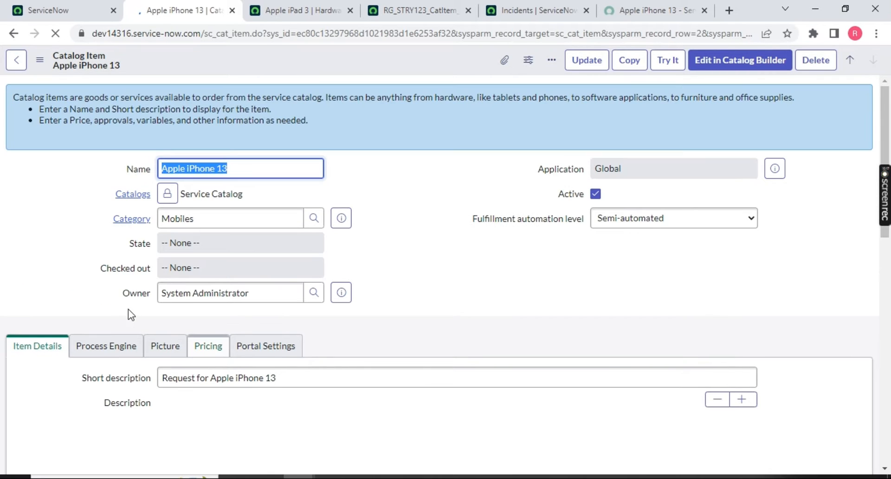
scroll(131, 314, down, 3)
scroll(241, 374, down, 5)
Add a 'Testing is ok' bullet to the description and save the item.
click(342, 187)
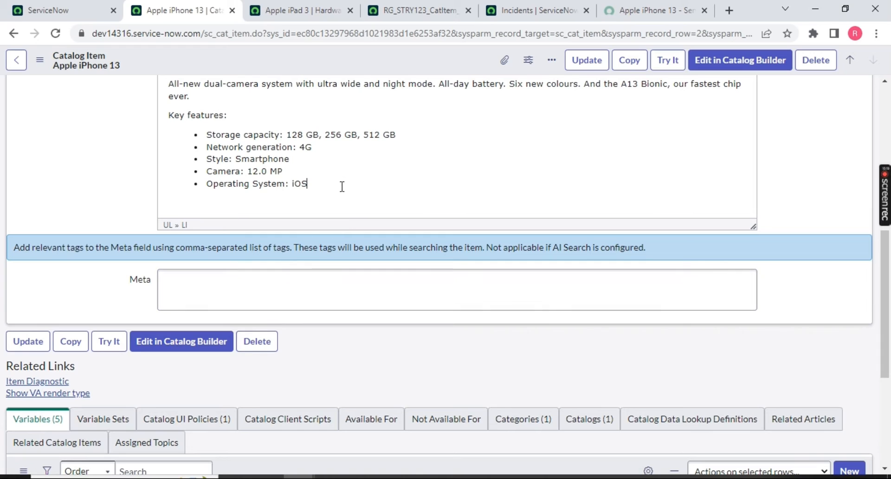
text(Testing is ok)
drag(287, 193, 189, 192)
click(587, 64)
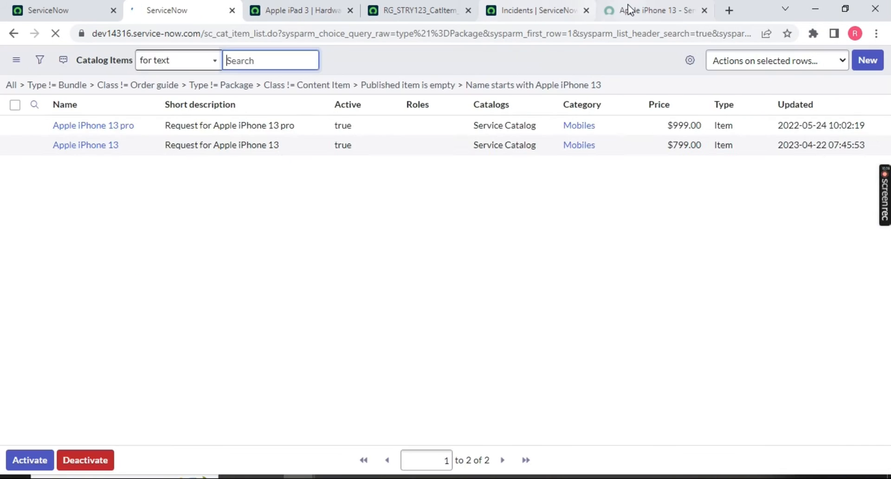
drag(418, 10, 185, 10)
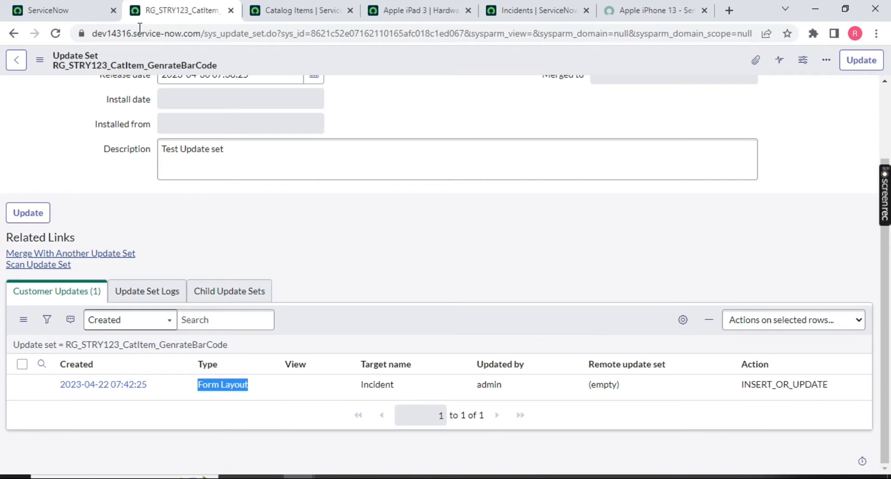
Refresh the customer updates to confirm the new Apple iPhone 13 Catalog Item entry.
click(324, 310)
right_click(325, 310)
click(350, 333)
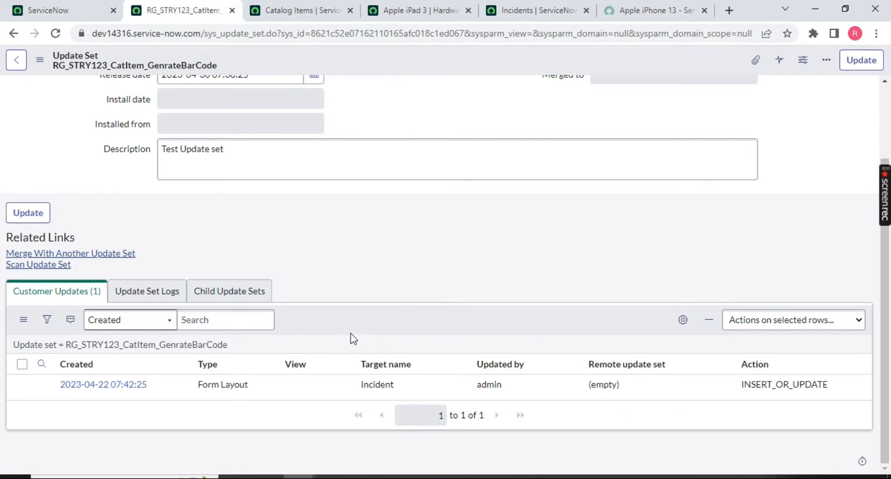
drag(261, 391, 194, 391)
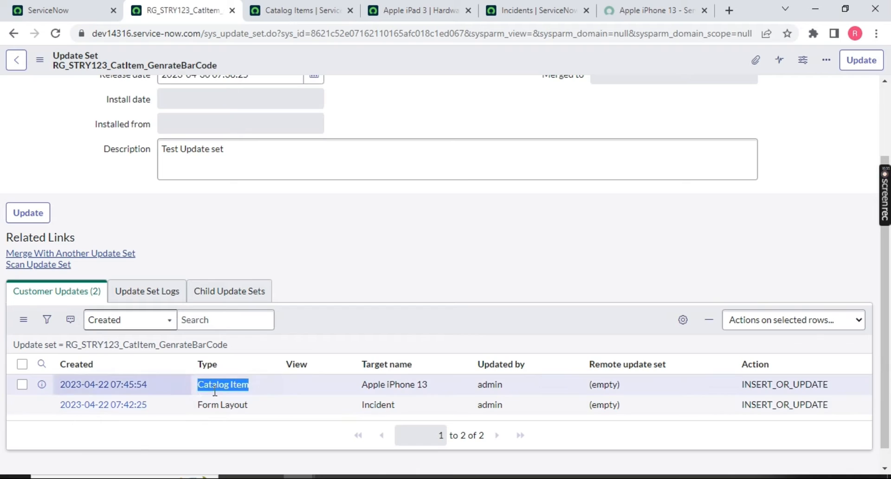
drag(360, 385, 448, 389)
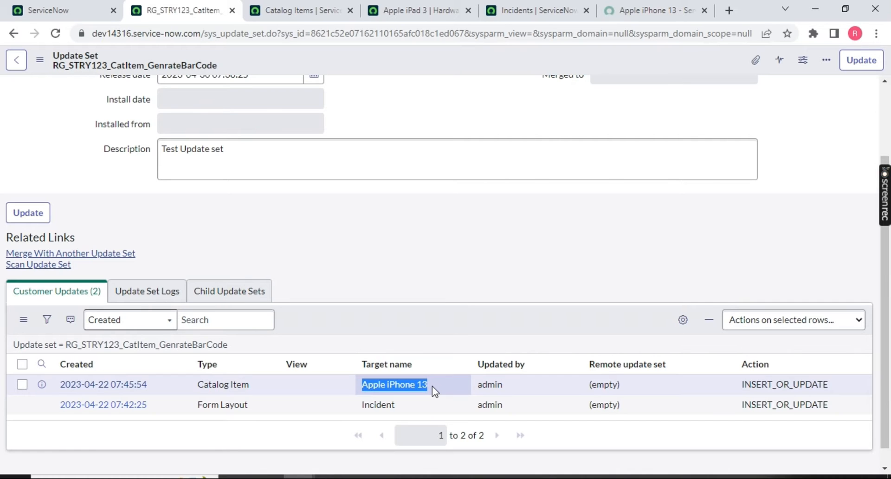
scroll(441, 390, up, 2)
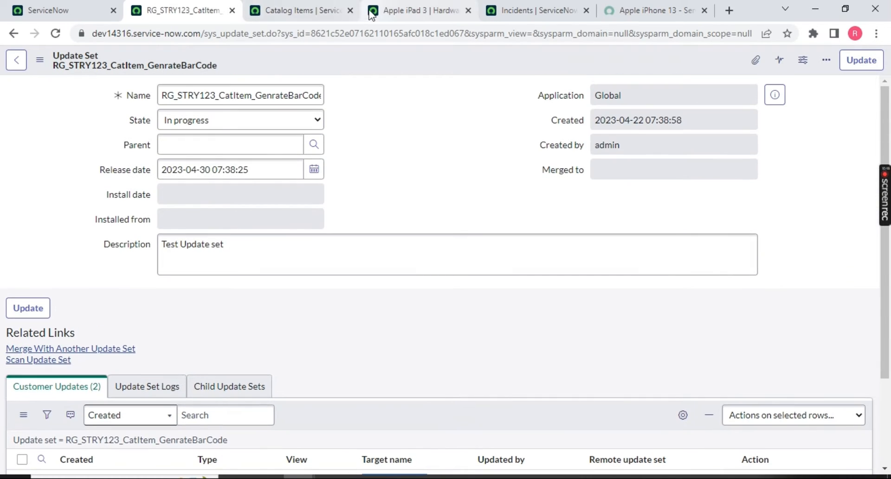
Close the three leftover record tabs.
click(351, 11)
click(351, 10)
click(350, 10)
click(351, 10)
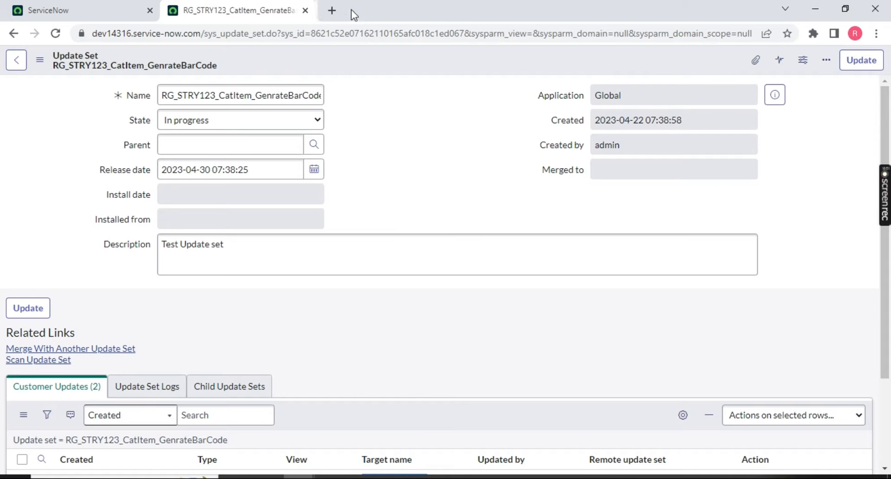
Set the update set State to Complete and save the record.
click(255, 121)
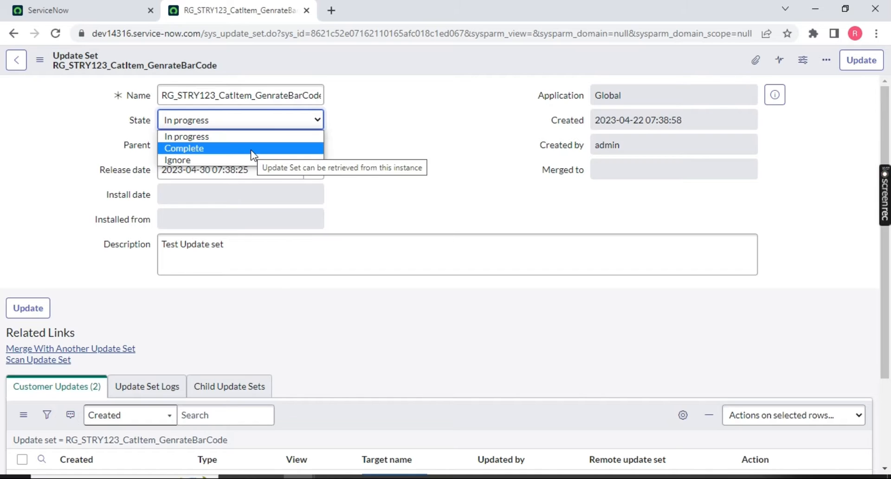
click(253, 149)
right_click(397, 61)
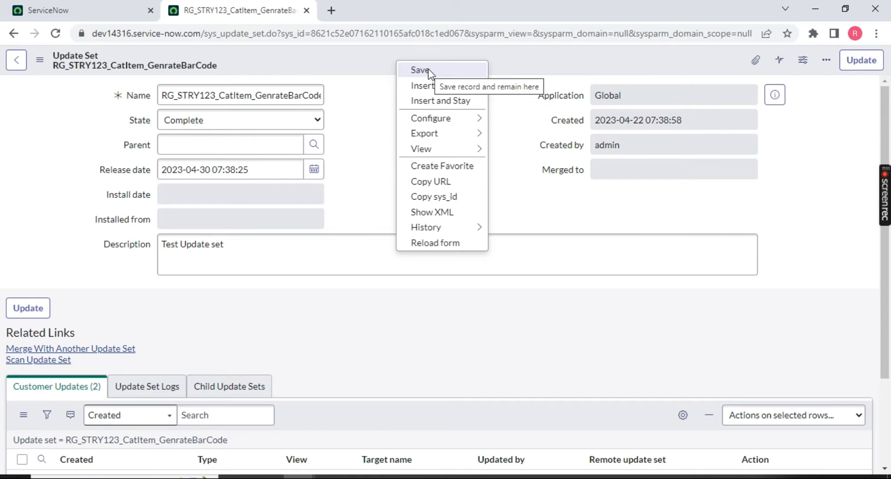
click(430, 71)
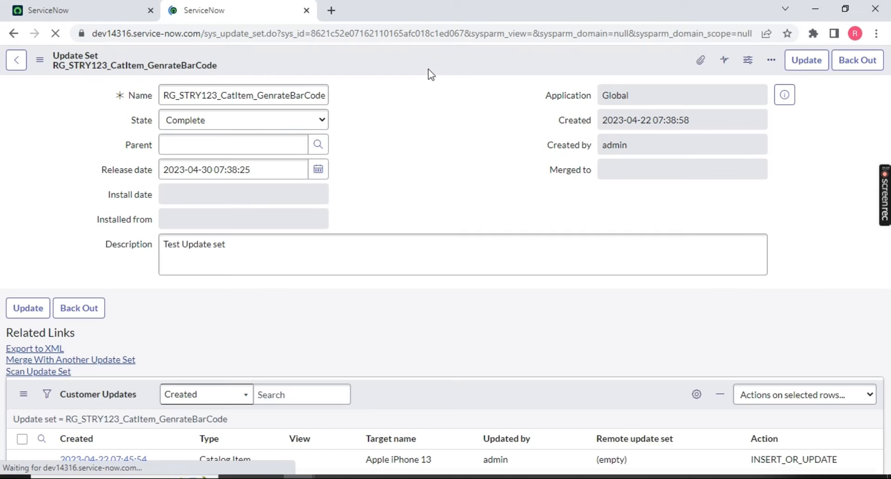
Reload the main page and confirm the current update set is Default [Global].
click(91, 11)
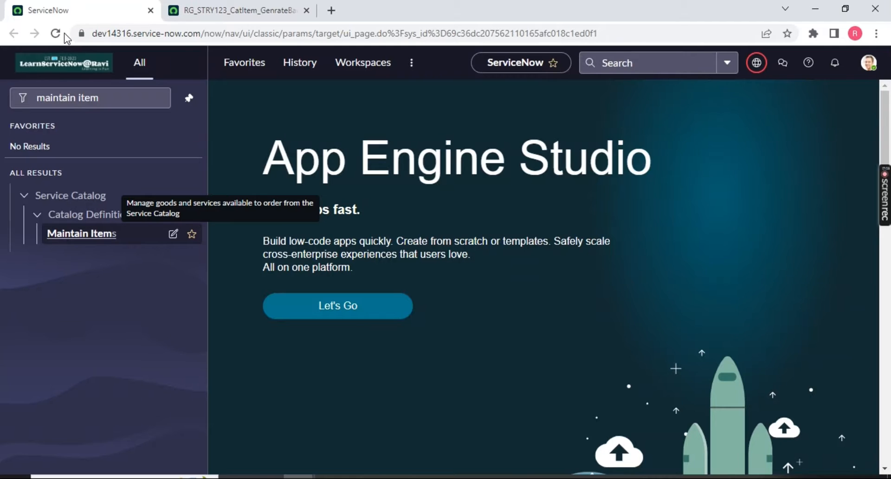
click(56, 34)
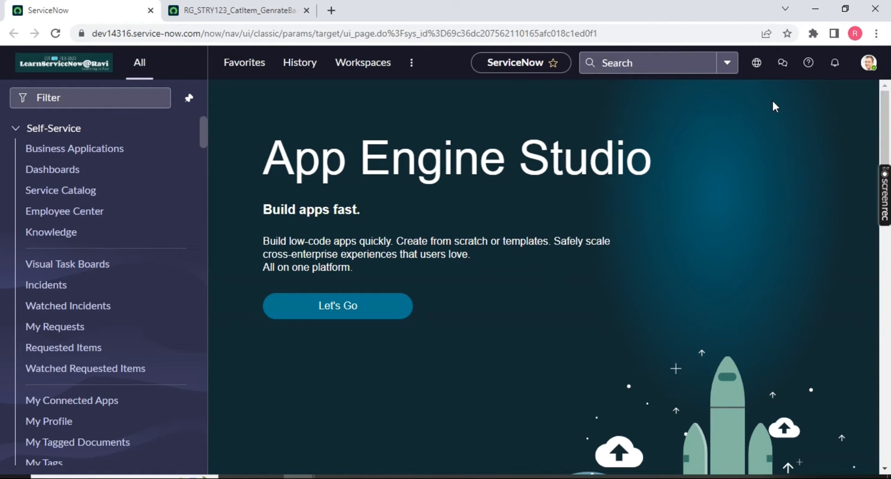
click(766, 65)
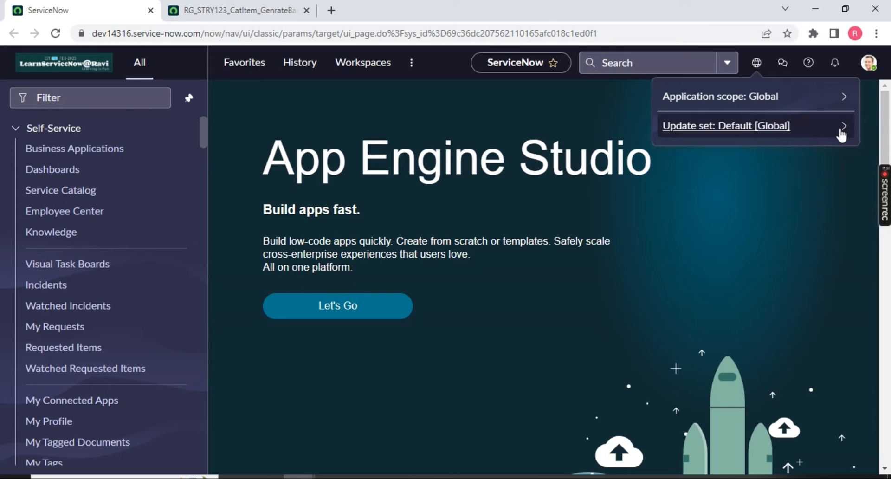
click(236, 10)
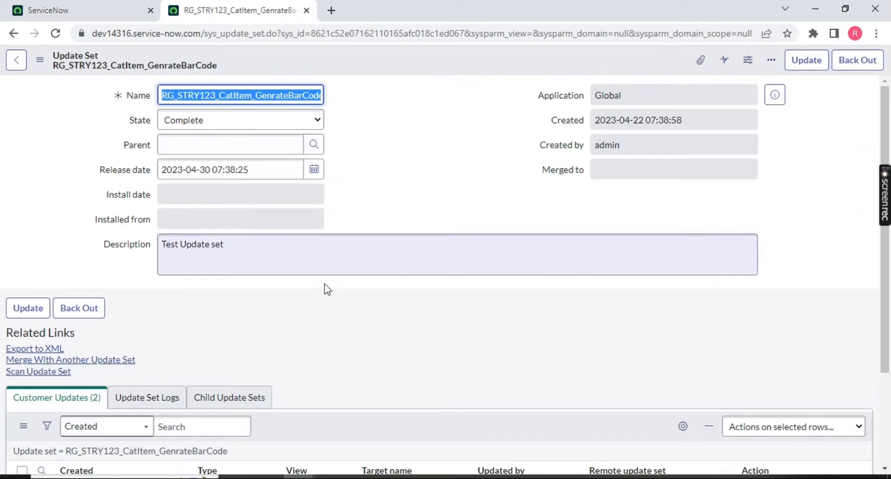
scroll(216, 231, down, 3)
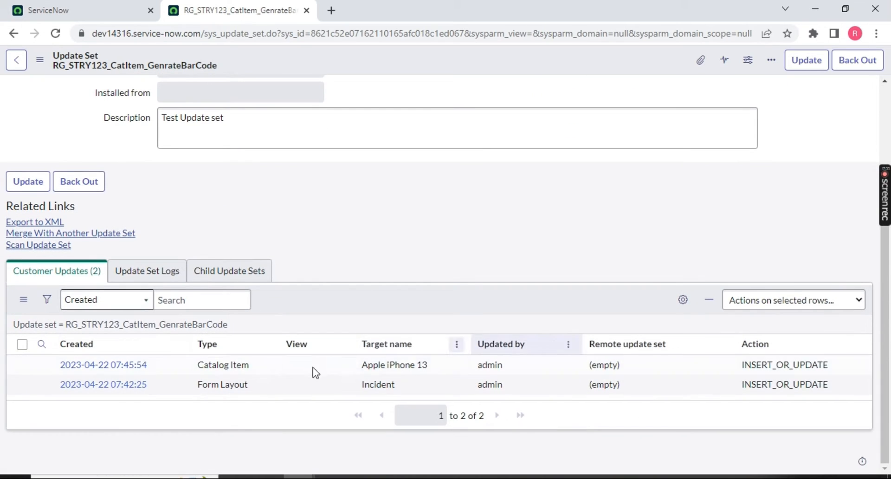
Filter the navigator by 'maint' and open Maintain Items in a new tab.
click(116, 10)
click(126, 98)
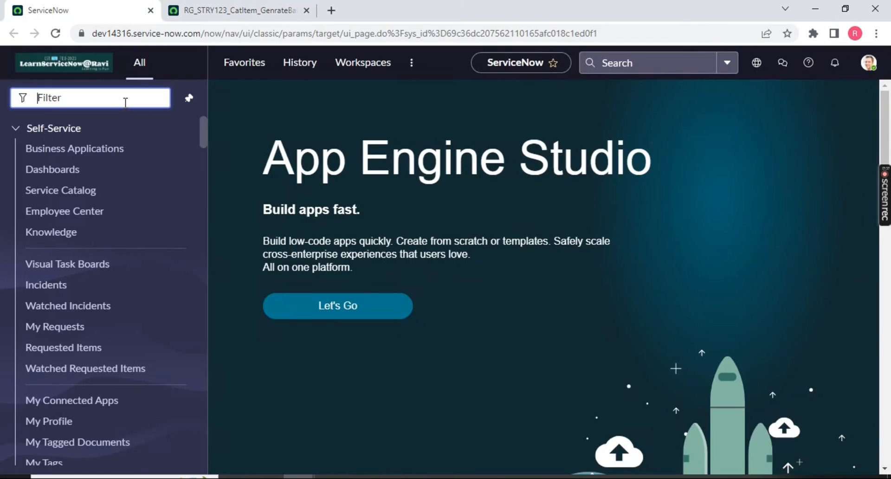
text(maint)
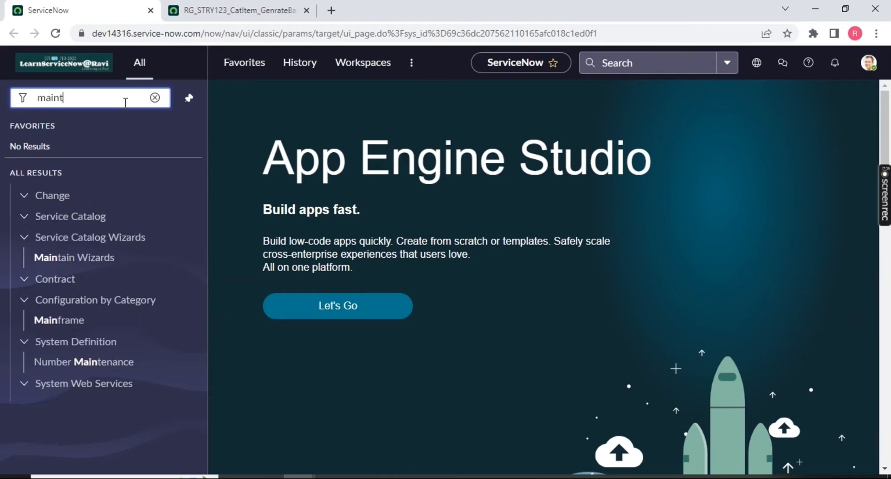
scroll(116, 334, down, 3)
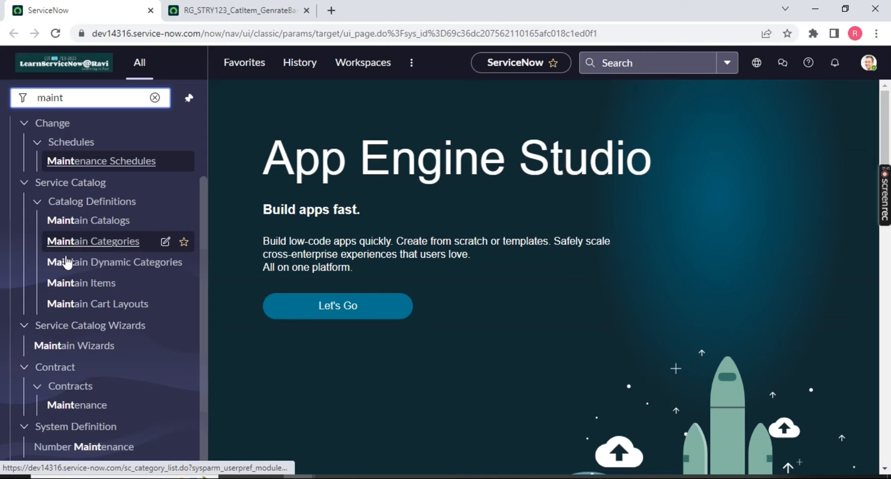
middle_click(76, 284)
click(209, 10)
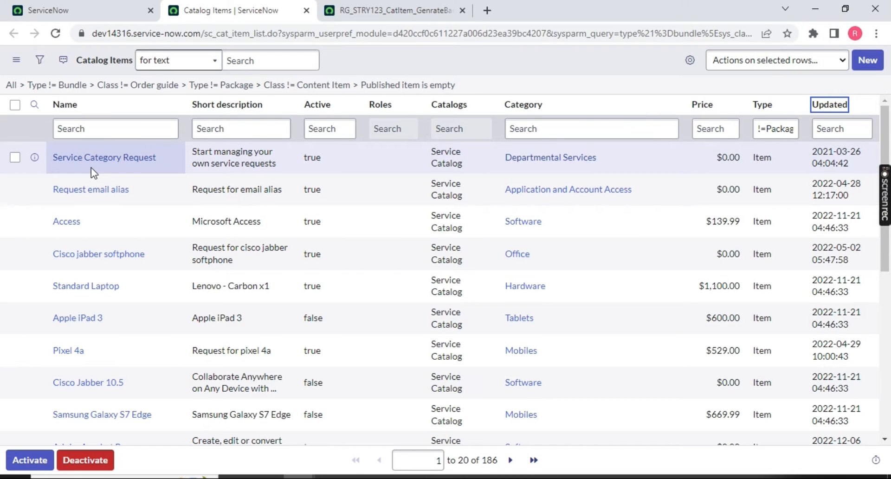
Add a 'New' bullet after 'Testing is ok' in Apple iPhone 13's description, save, and reload the update set.
click(94, 163)
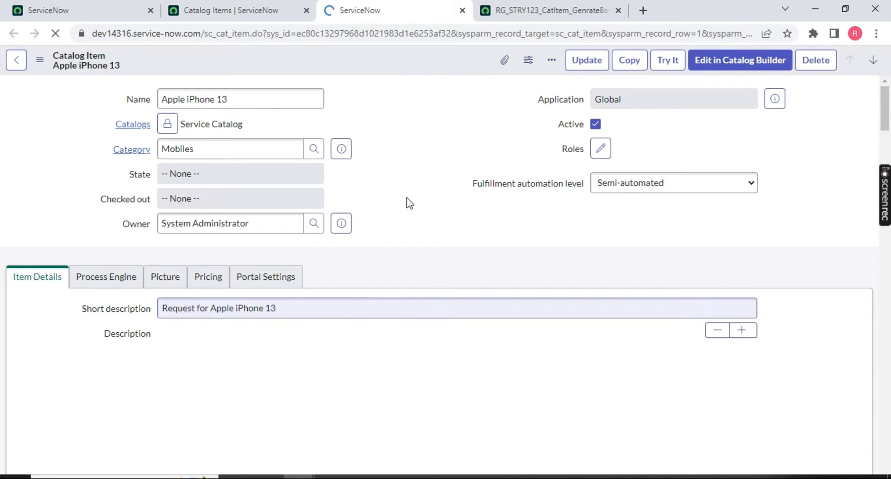
scroll(425, 134, down, 4)
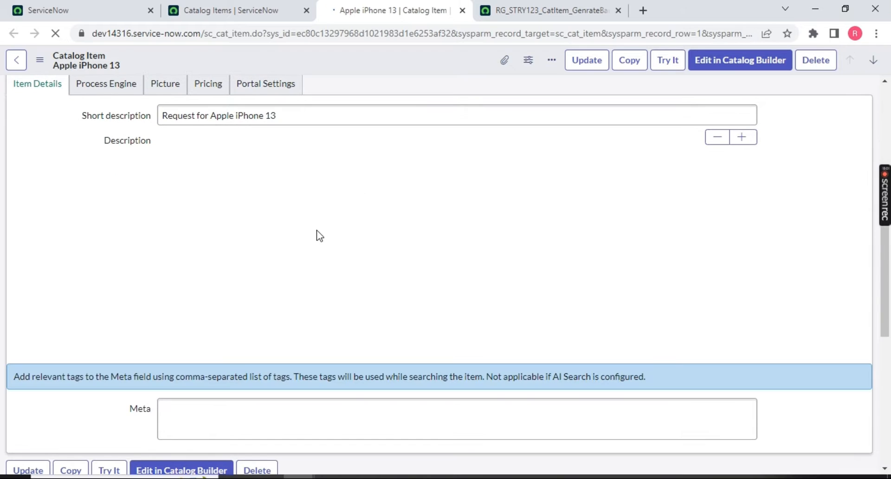
click(271, 326)
key(Return)
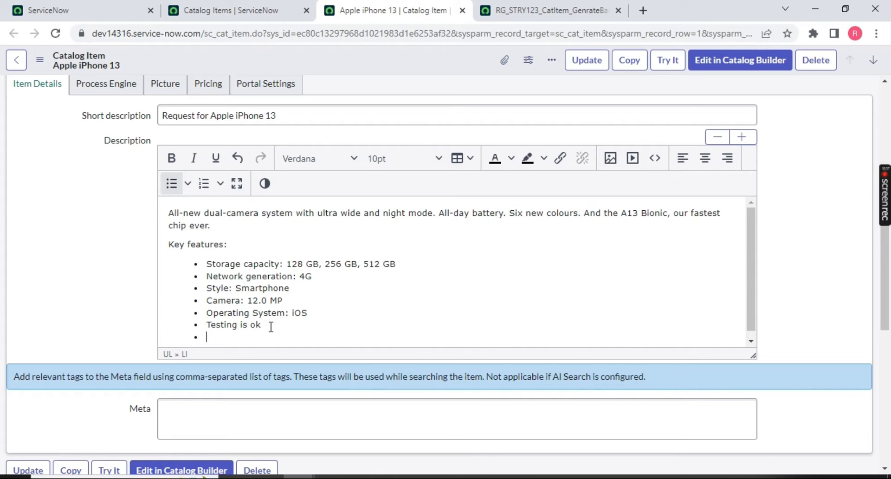
text(Neww)
click(586, 59)
click(534, 10)
click(56, 33)
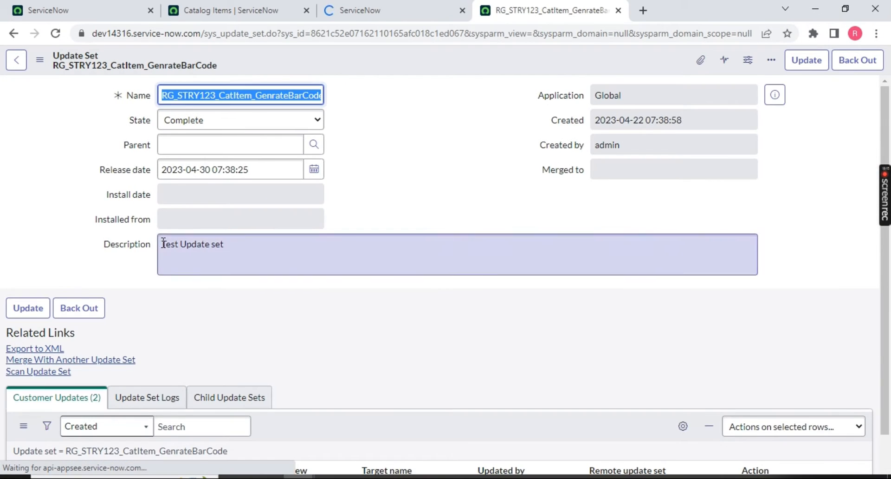
Filter the navigator by 'update set', star Local Update Sets and open it.
scroll(173, 382, down, 3)
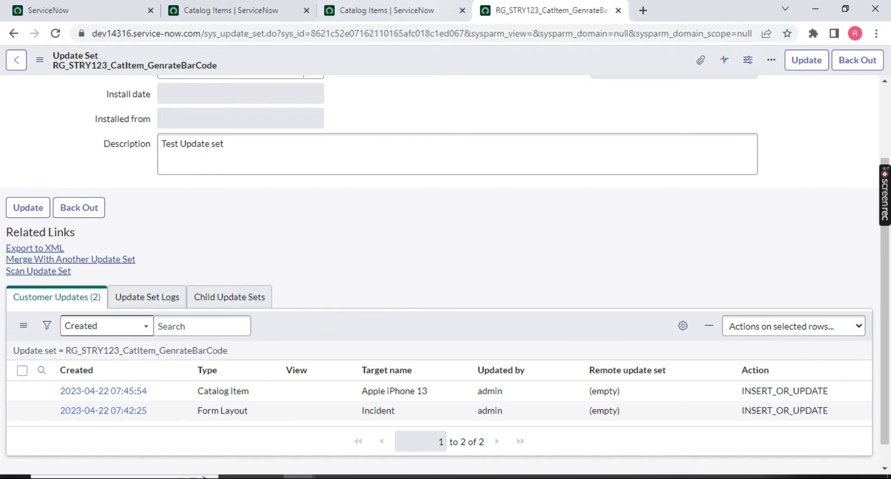
key(ctrl+Page_Up)
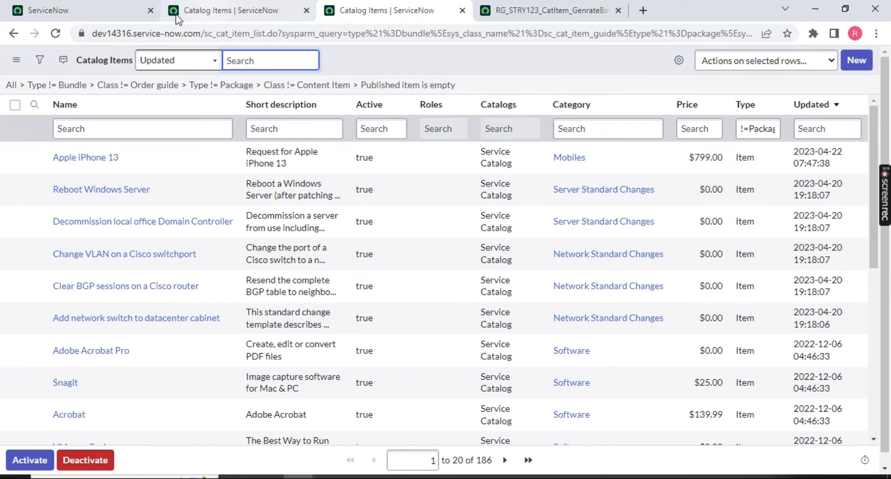
click(110, 15)
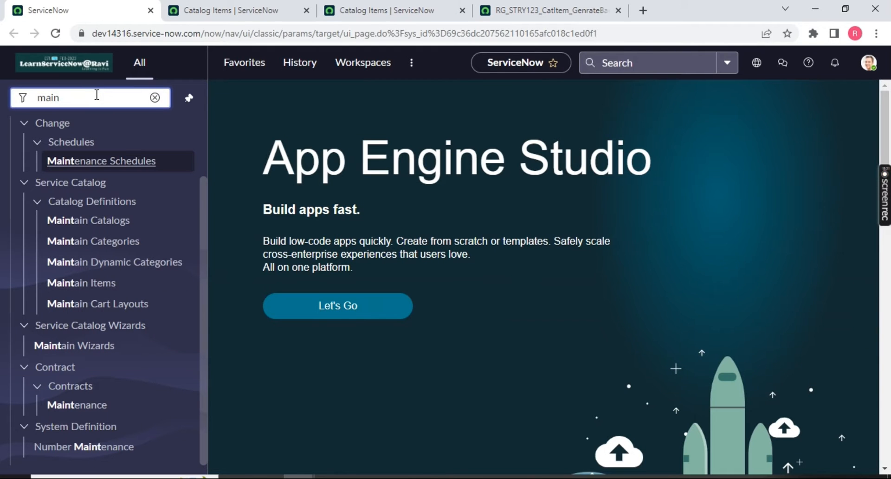
key(BackSpace)
key(BackSpace)
key(BackSpace)
key(BackSpace)
text(update set)
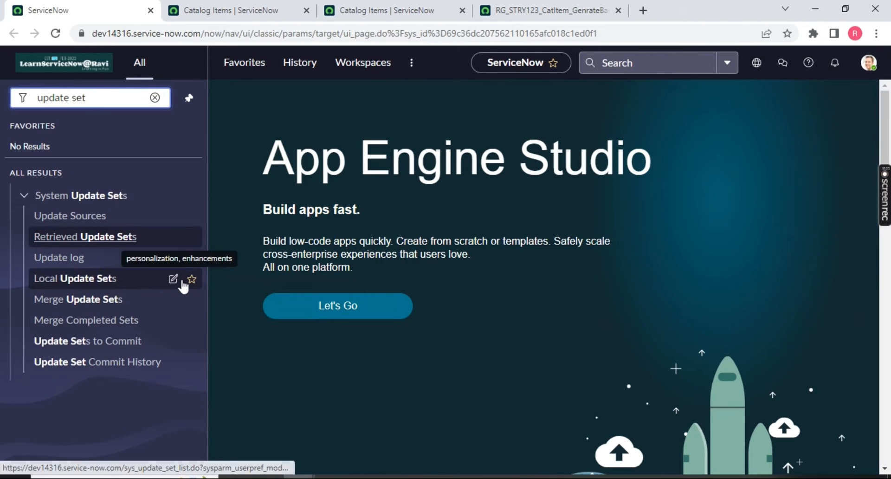
click(192, 279)
ctrl+click(76, 280)
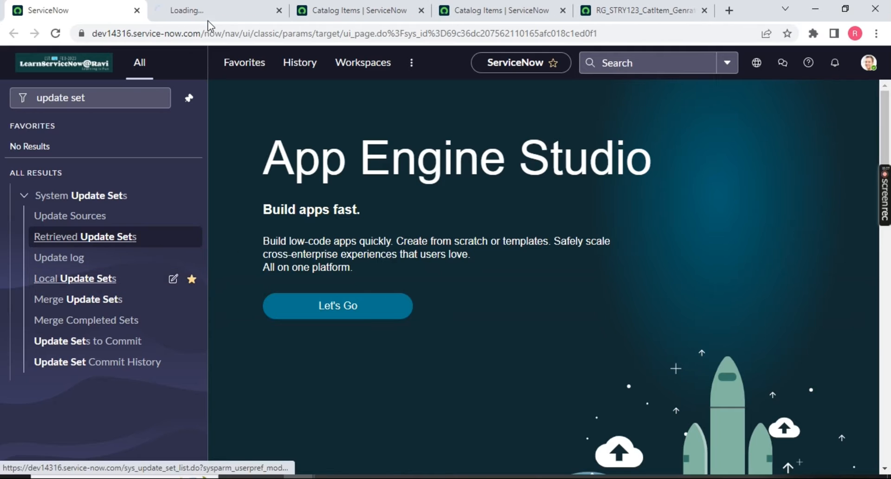
Open the Default Global update set and sort its customer updates to find the Apple iPhone 13 change.
click(214, 11)
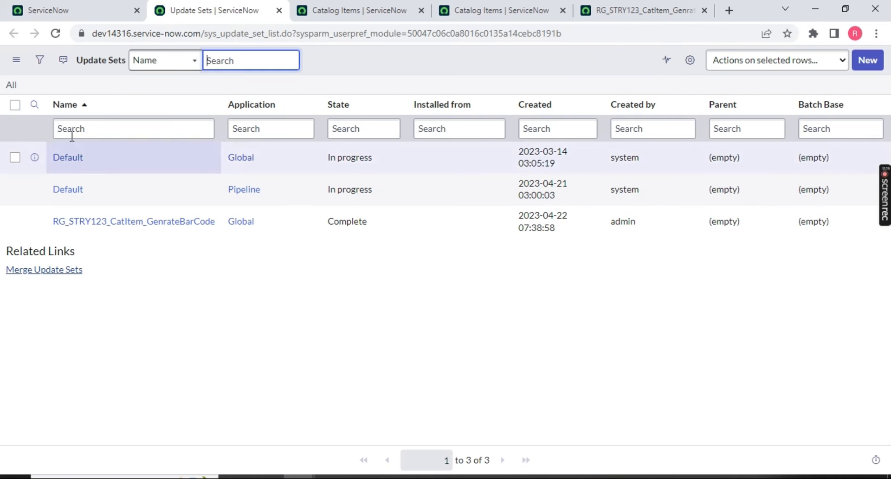
ctrl+click(70, 158)
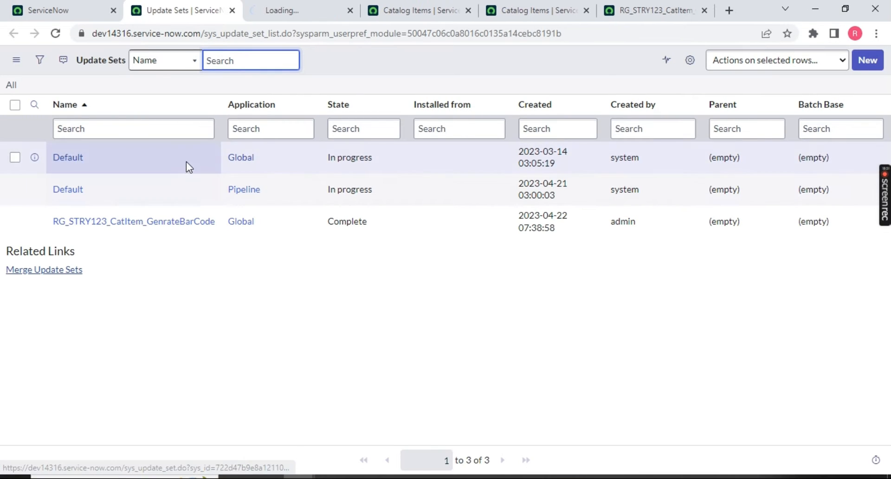
click(286, 10)
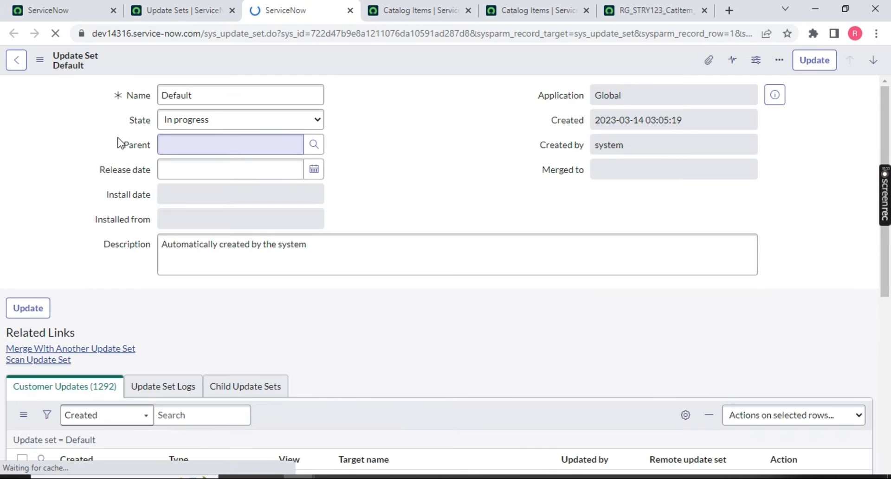
scroll(100, 246, down, 3)
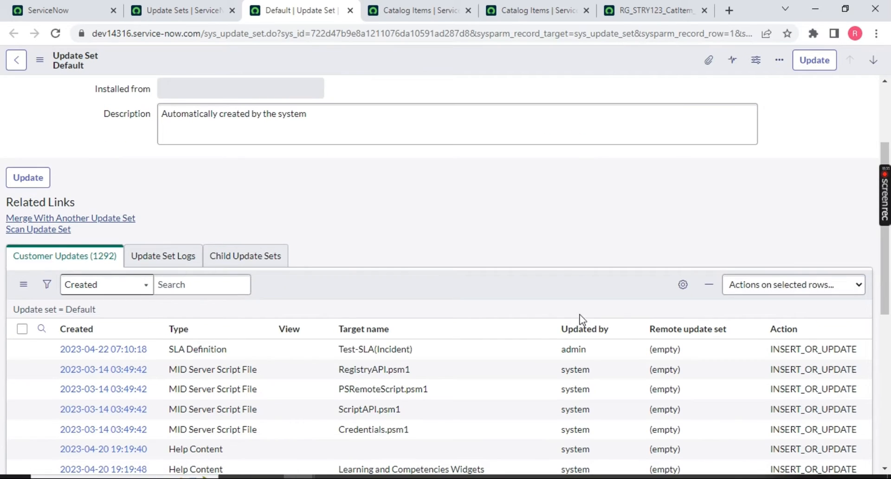
click(79, 329)
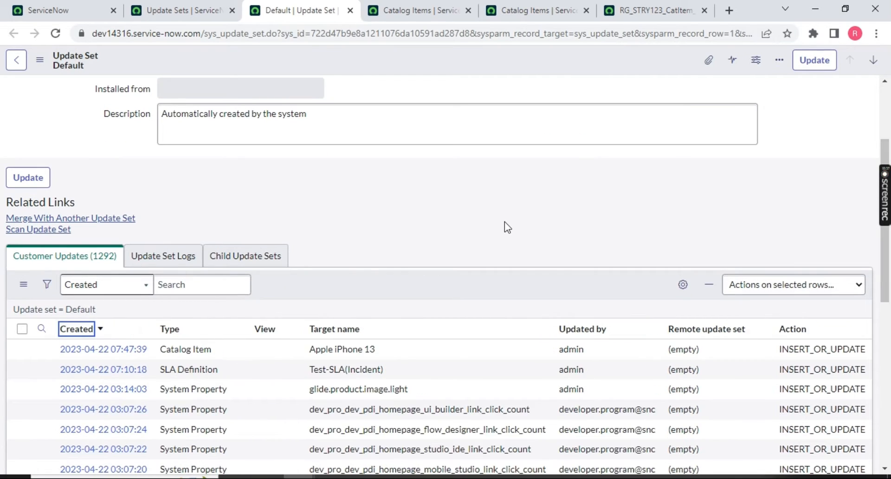
drag(223, 351, 161, 349)
drag(390, 350, 281, 349)
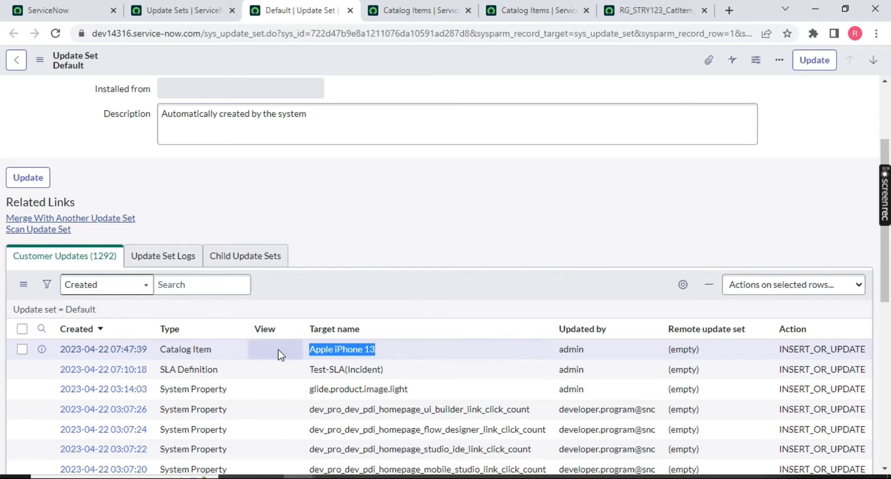
scroll(266, 233, up, 3)
drag(364, 240, 151, 260)
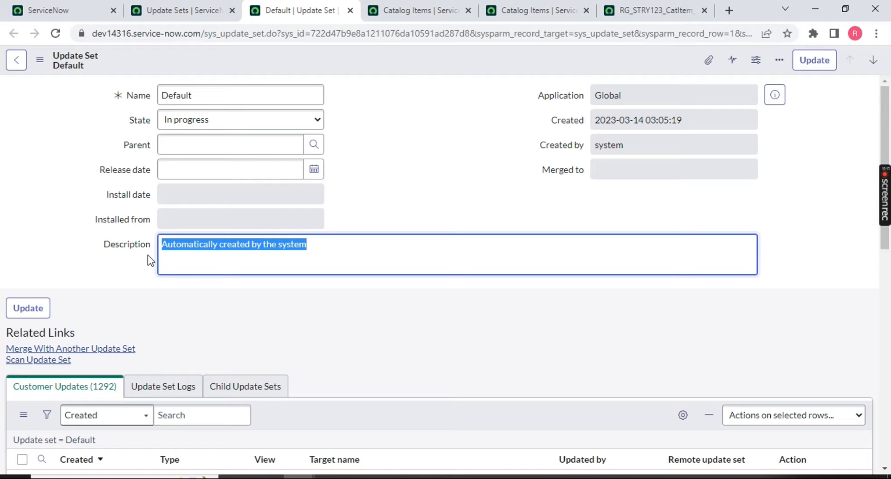
Close the Default update set tab and return to the RG_STRY123_CatItem_GenrateBarCode record.
click(350, 10)
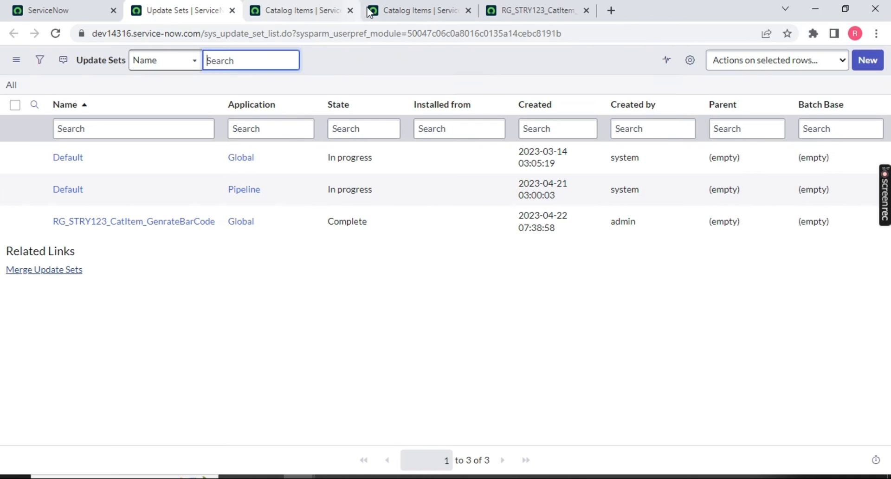
click(388, 16)
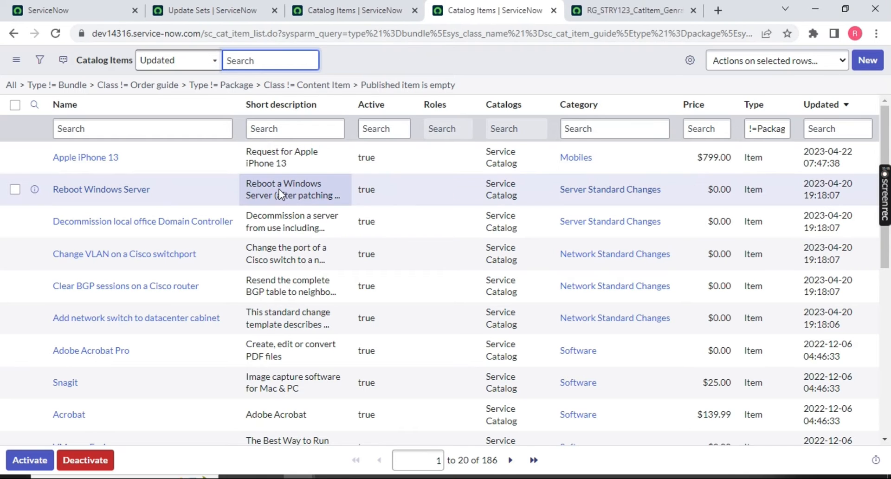
click(656, 10)
scroll(187, 188, up, 3)
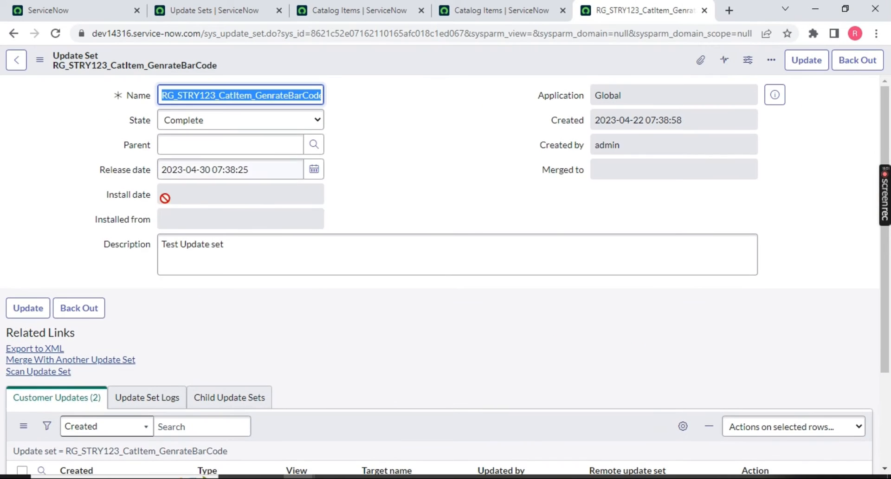
Save the update set with State In progress, then reopen the State choices.
click(222, 126)
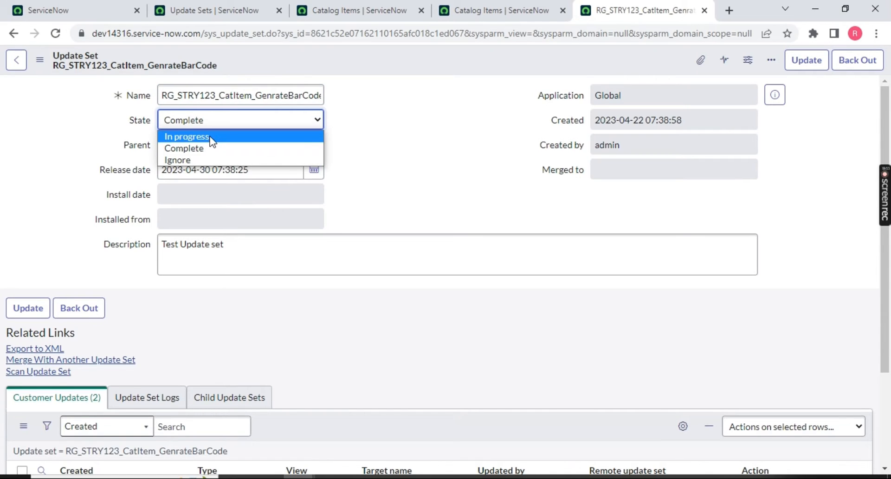
click(223, 135)
right_click(369, 62)
click(383, 66)
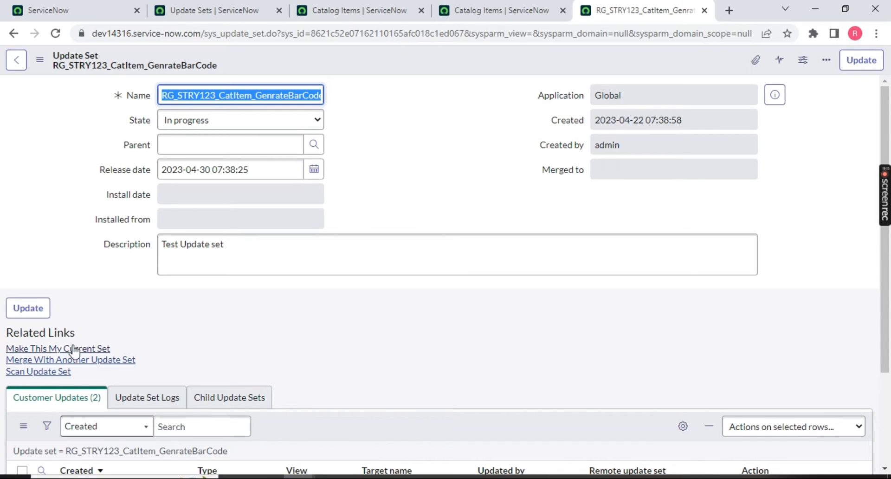
click(254, 129)
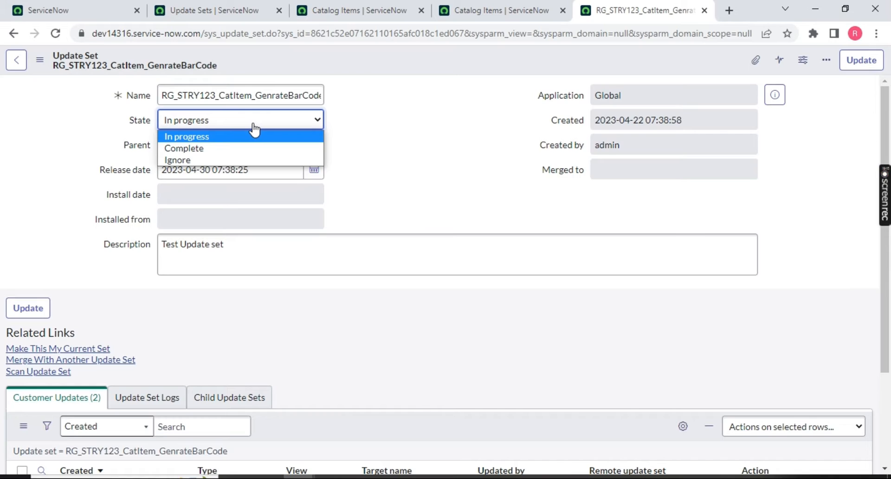
Change the update set State back to Complete and save the record.
click(207, 148)
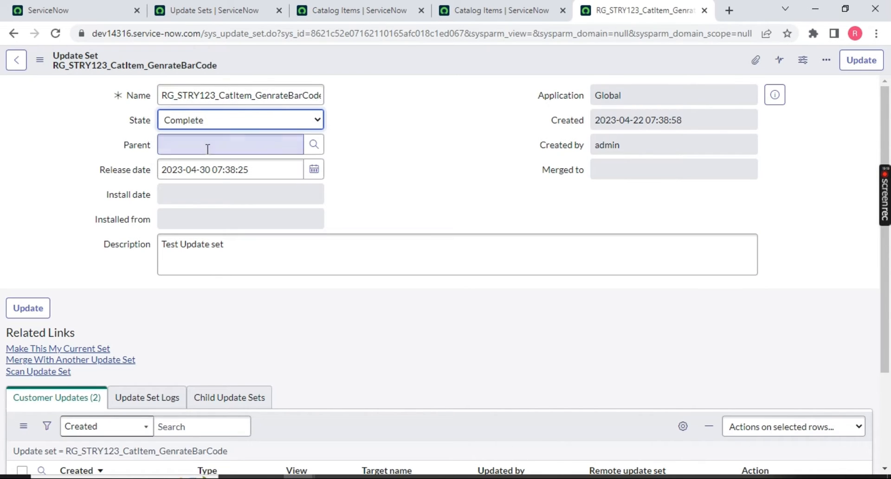
right_click(413, 62)
click(429, 55)
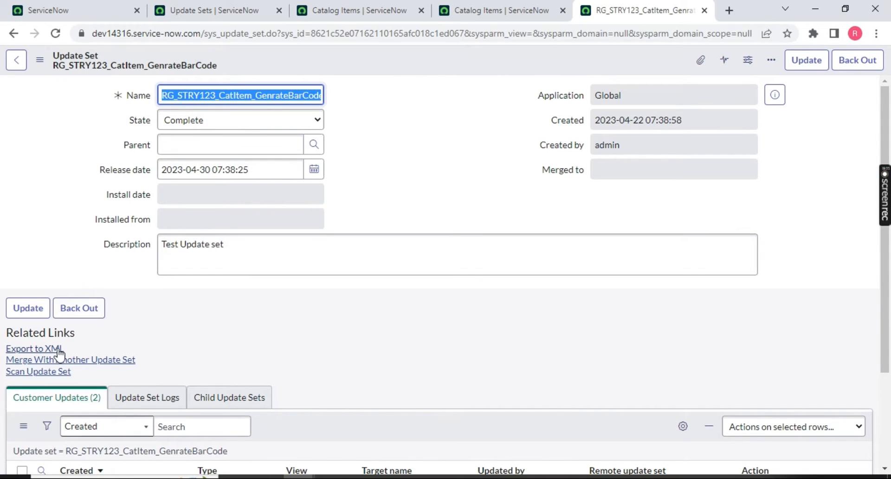
click(81, 346)
drag(82, 345, 3, 351)
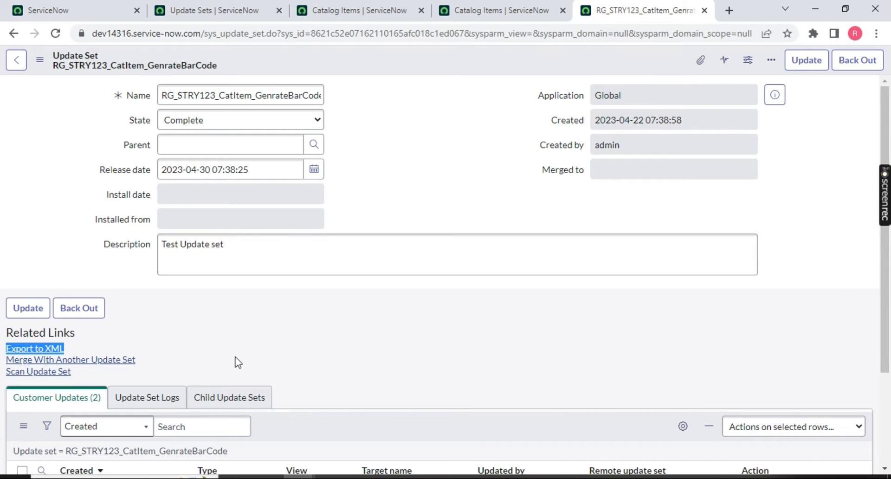
click(118, 360)
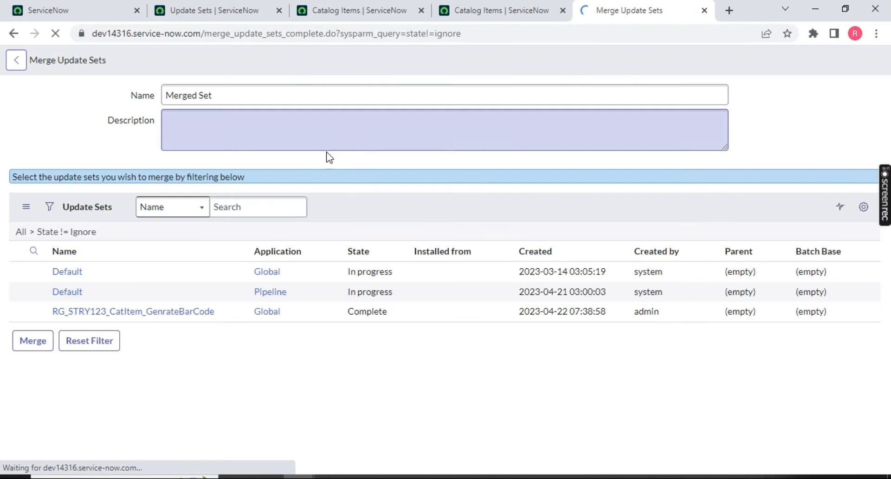
drag(249, 97, 139, 99)
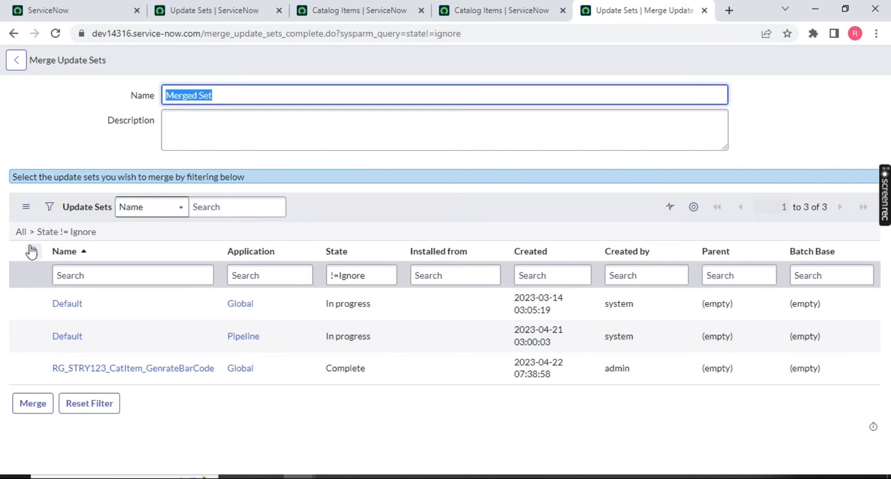
click(26, 403)
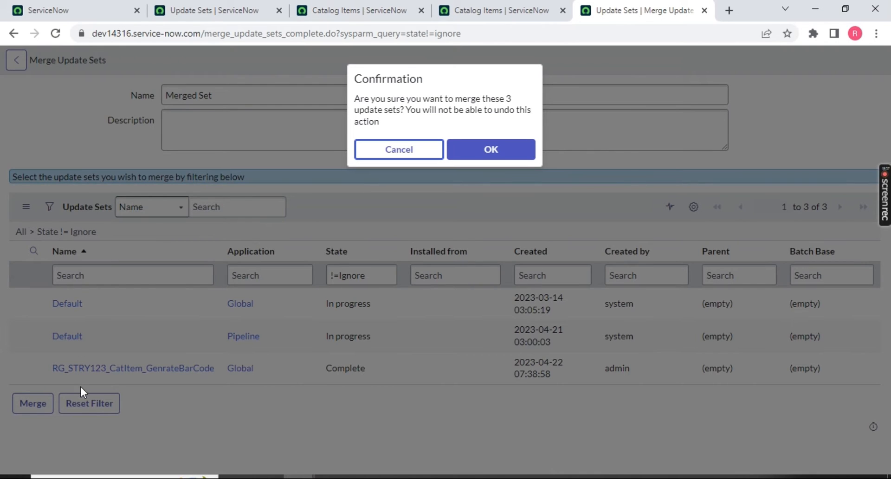
click(398, 156)
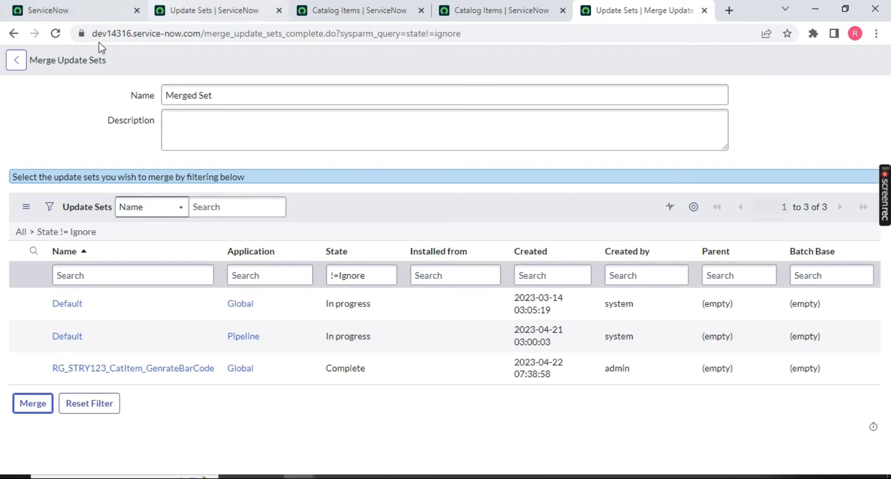
click(13, 37)
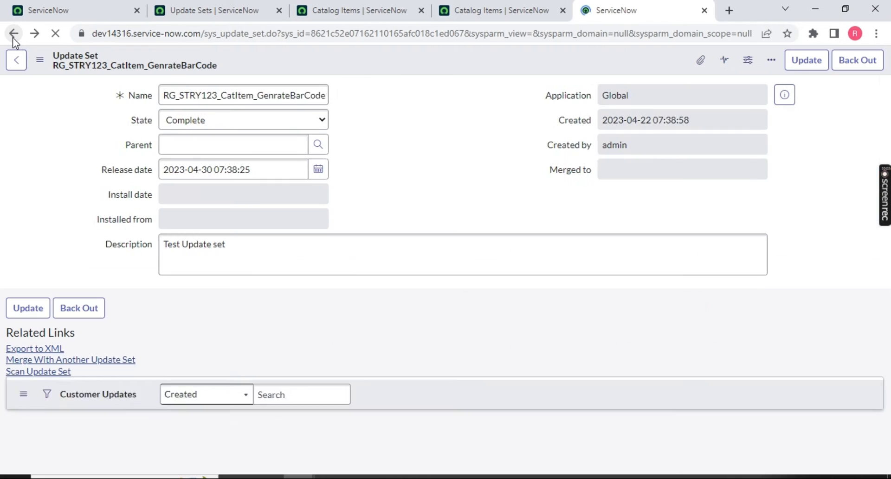
Scan the update set (1 warning, 0 errors), then export it to XML.
click(23, 372)
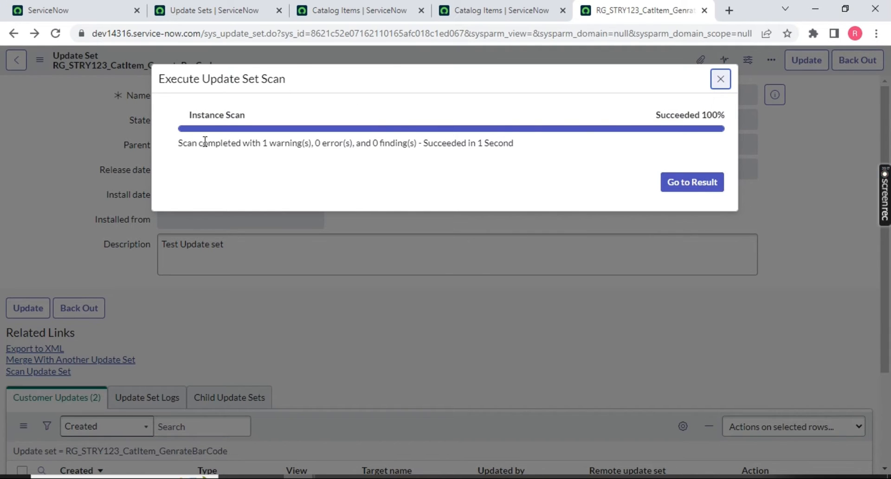
click(720, 79)
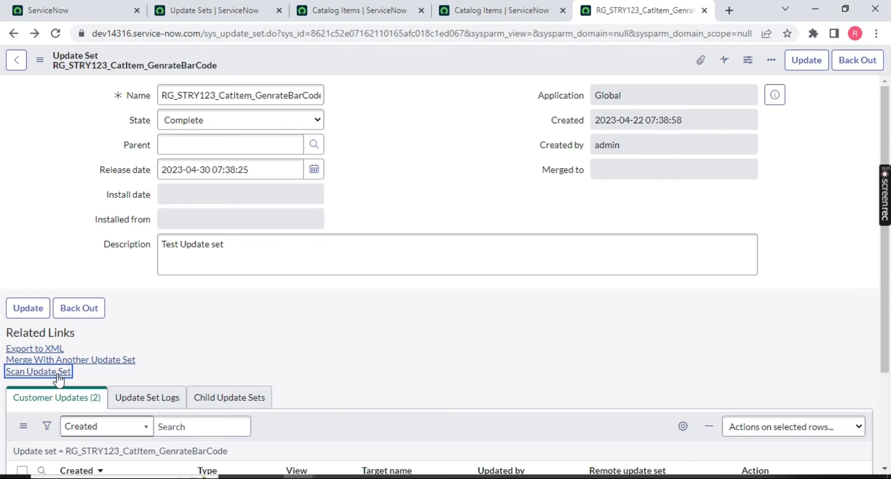
click(20, 350)
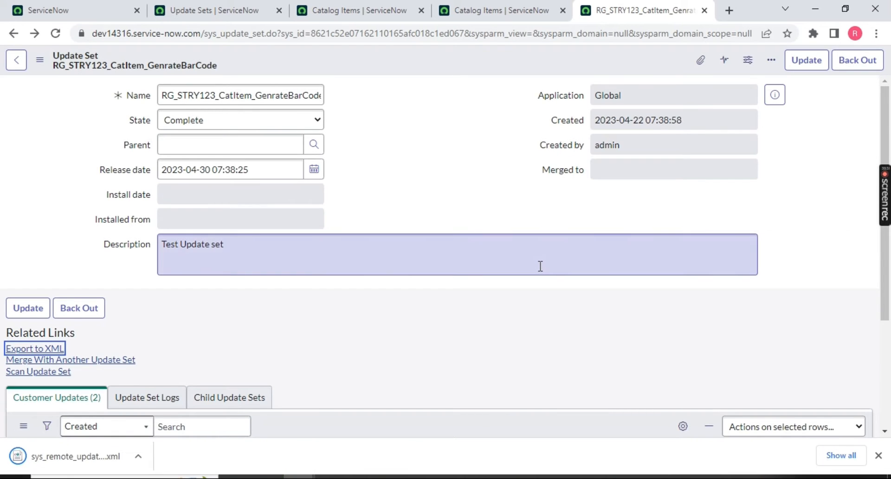
Close both Catalog Items tabs, the update set record tab and the Update Sets list tab.
click(362, 10)
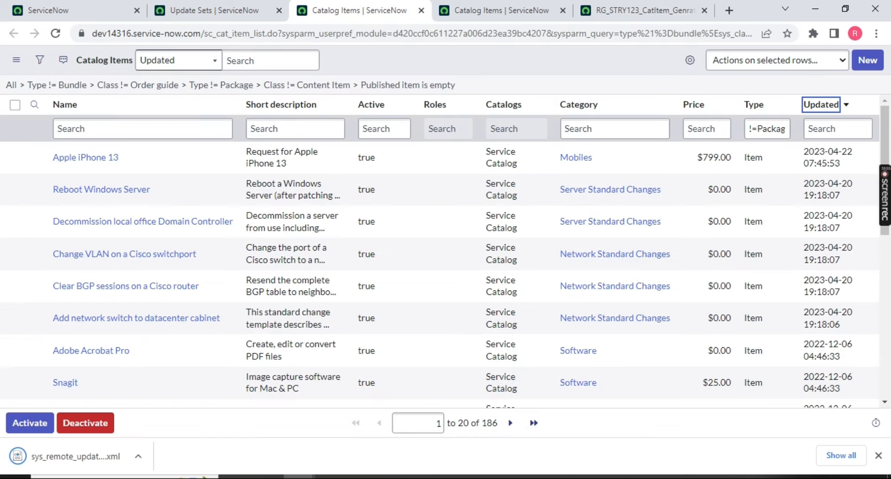
click(424, 12)
click(423, 13)
click(423, 13)
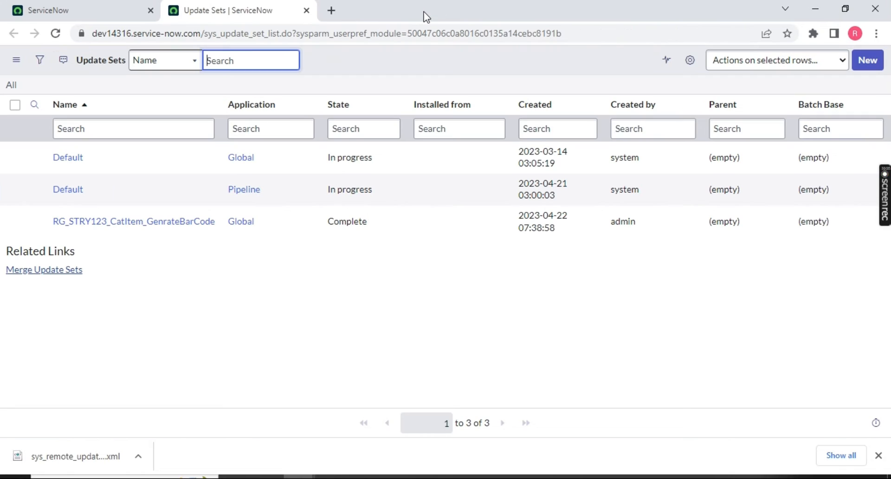
click(307, 11)
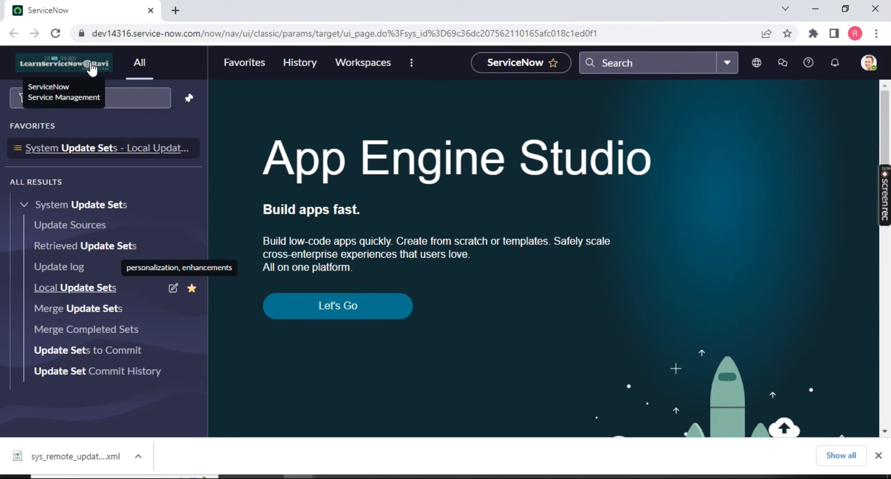
Load the dev86573.service-now.com target instance in a new tab.
click(175, 10)
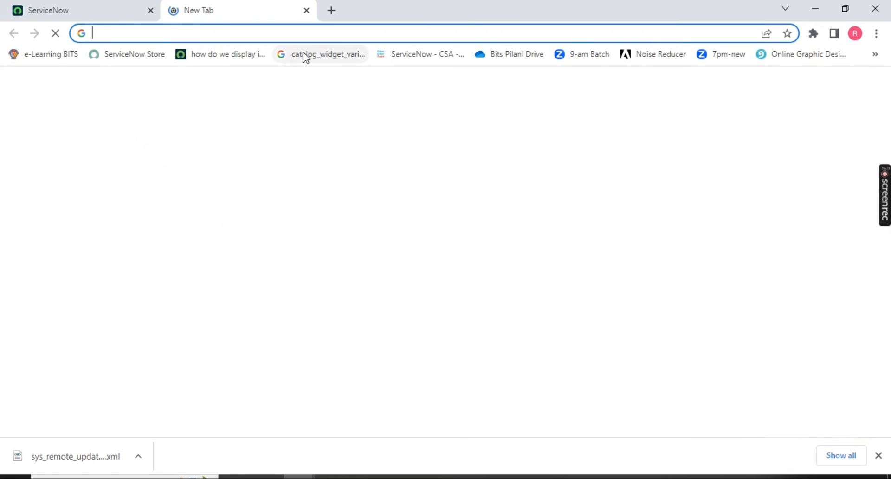
text(de)
key(Return)
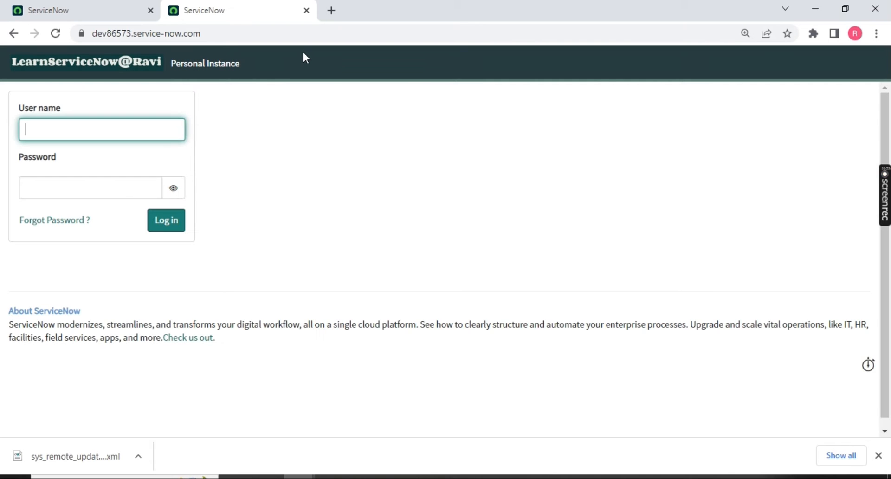
Log in to dev86573 and compare it with the source instance tab.
click(174, 224)
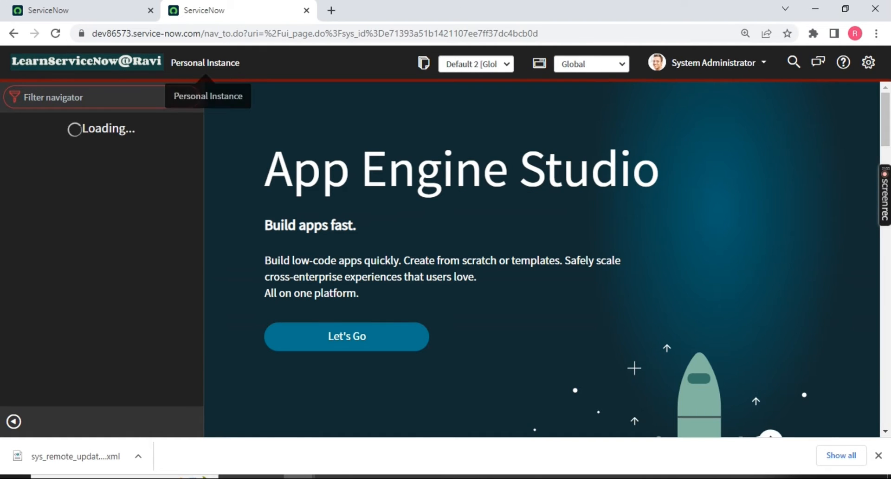
click(117, 10)
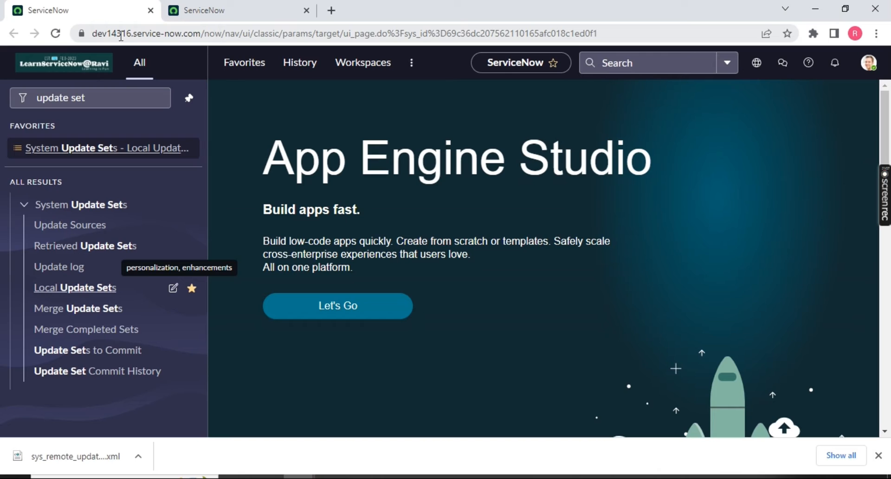
click(195, 13)
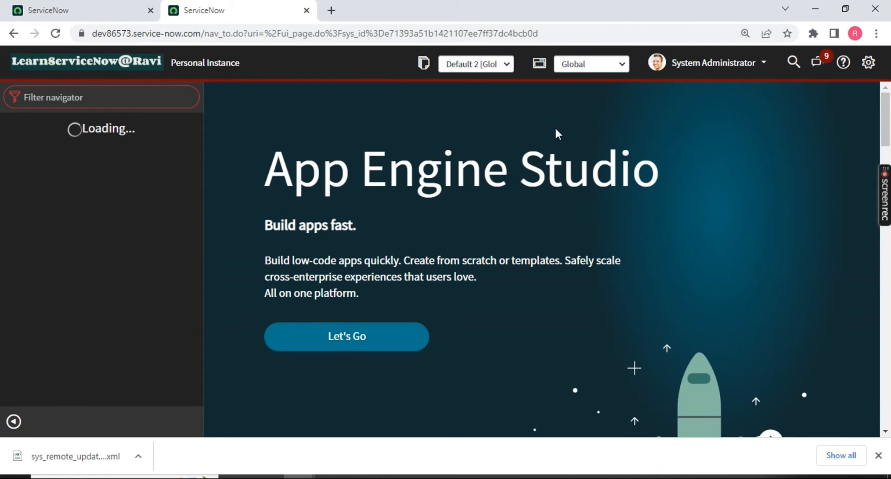
click(45, 20)
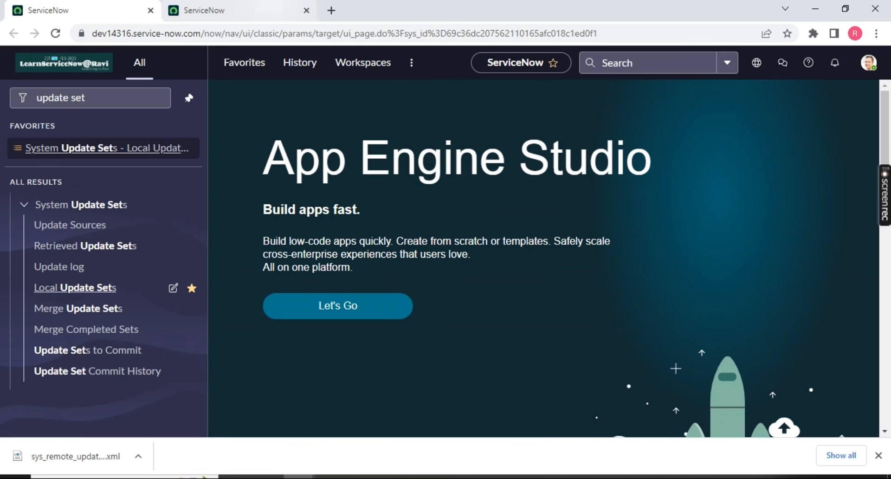
click(262, 12)
Try the target navigator filter with 'updat', then check the source instance's scope and update set picker.
click(138, 98)
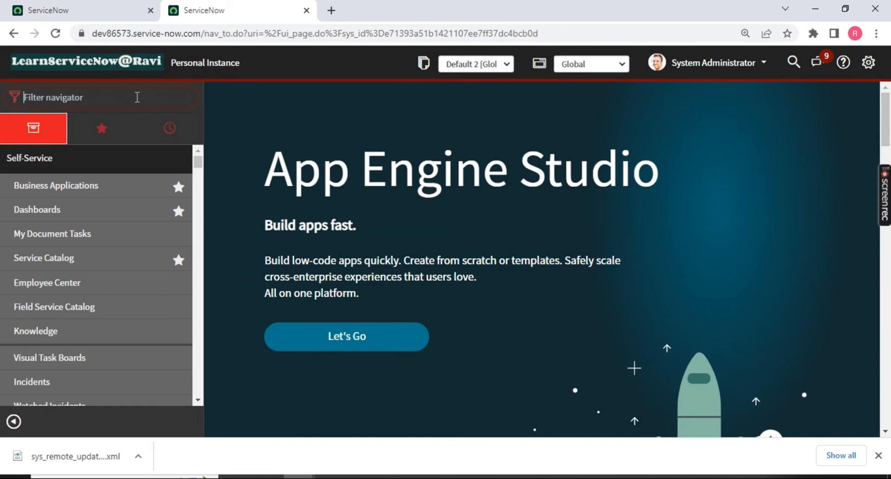
text(updat)
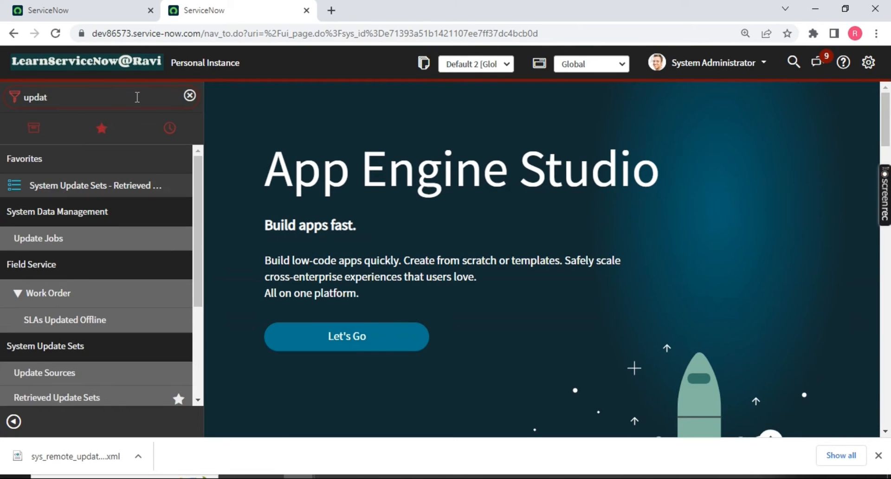
key(BackSpace)
key(BackSpace)
key(BackSpace)
key(BackSpace)
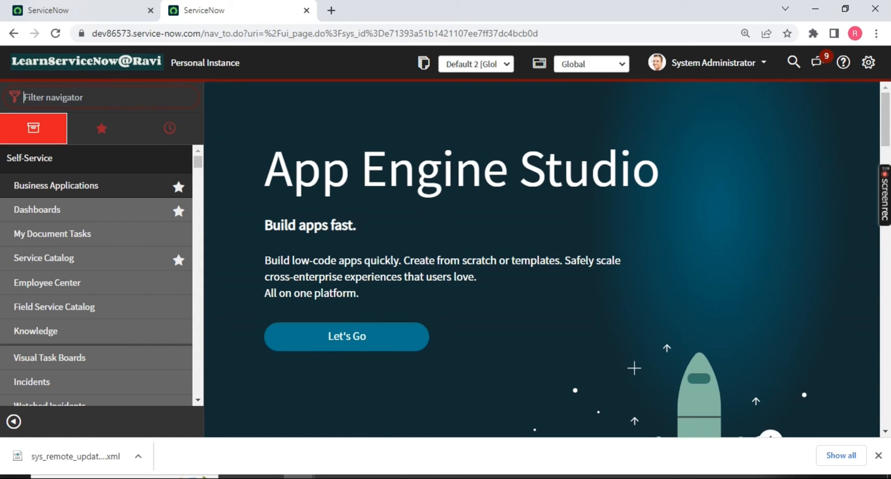
click(139, 11)
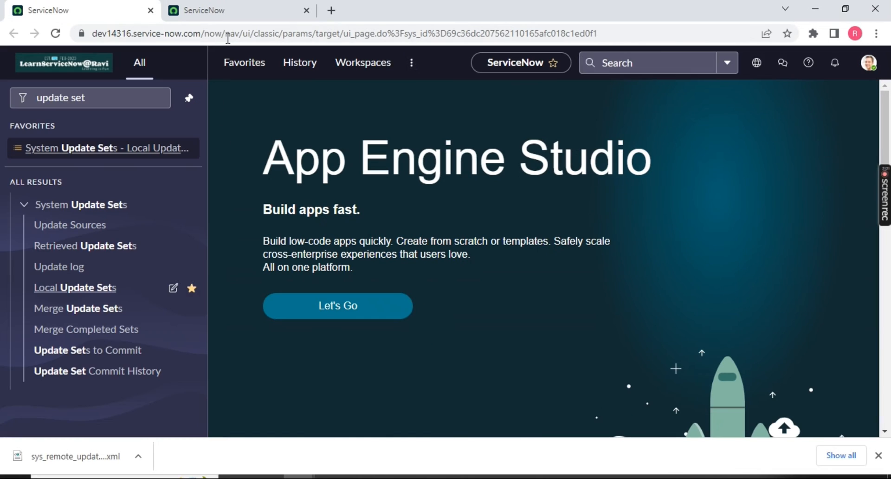
click(758, 63)
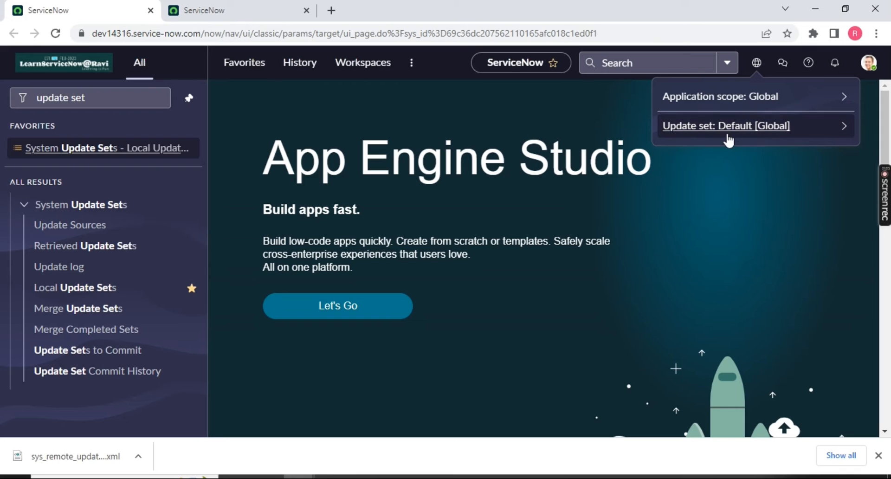
click(223, 10)
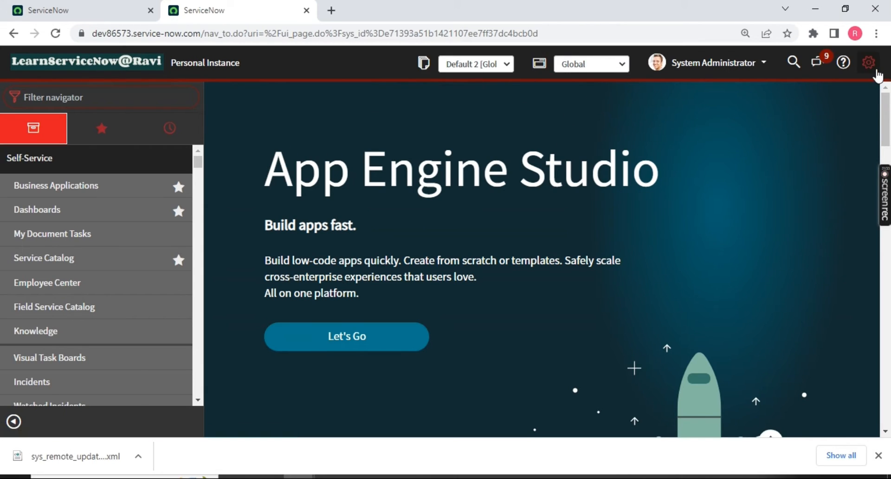
In System Settings > Developer, toggle the application and update set header pickers off and back on.
click(877, 71)
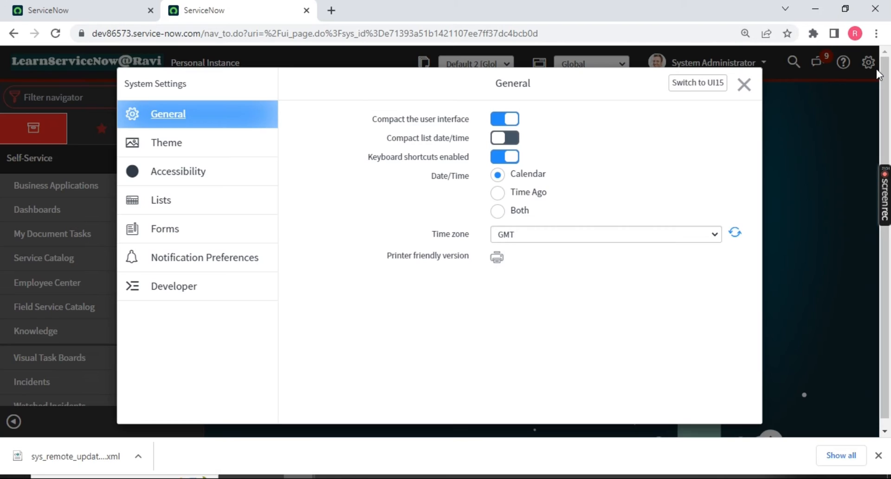
click(166, 297)
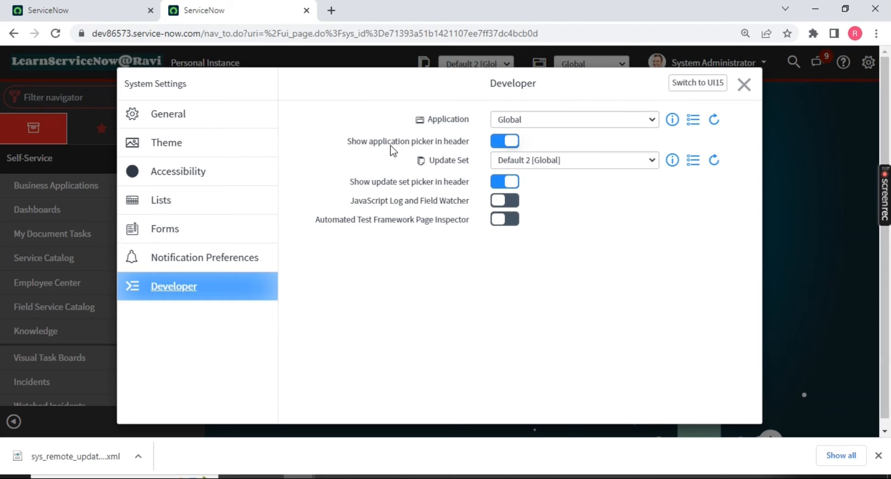
drag(353, 145, 482, 145)
click(505, 141)
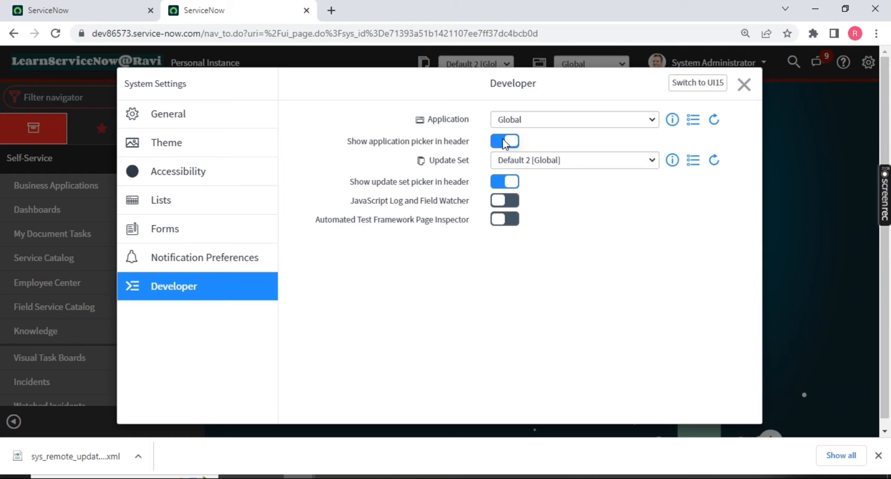
click(506, 141)
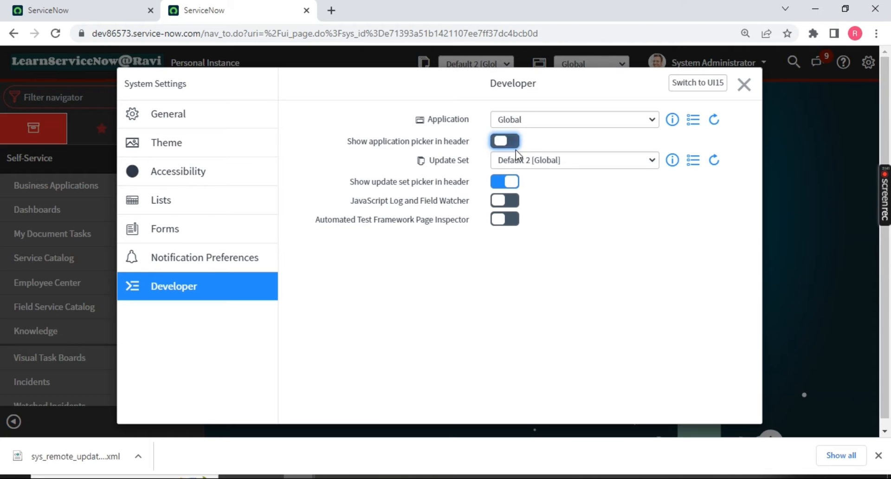
click(498, 184)
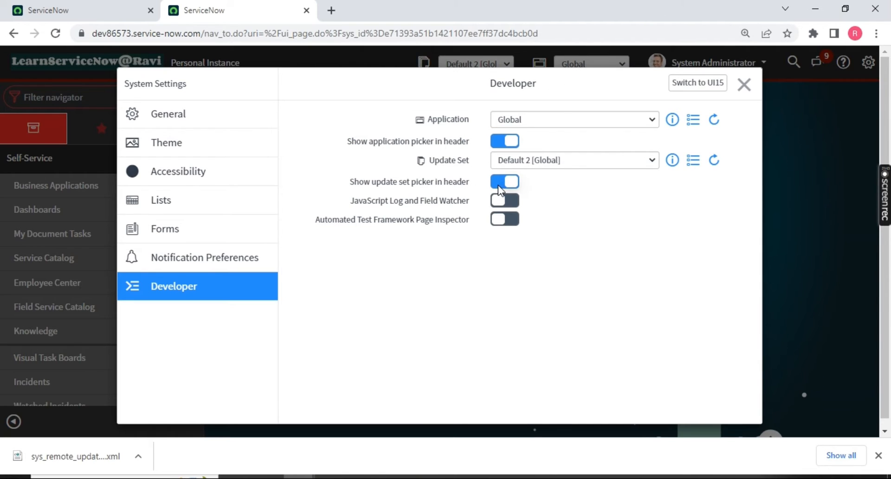
click(512, 182)
click(747, 85)
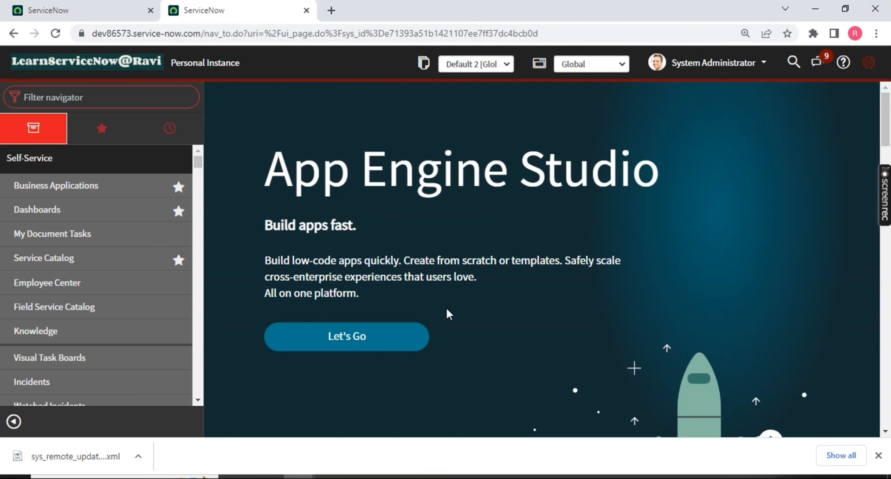
Compare the source and target instance headers, ending on the target tab.
click(98, 10)
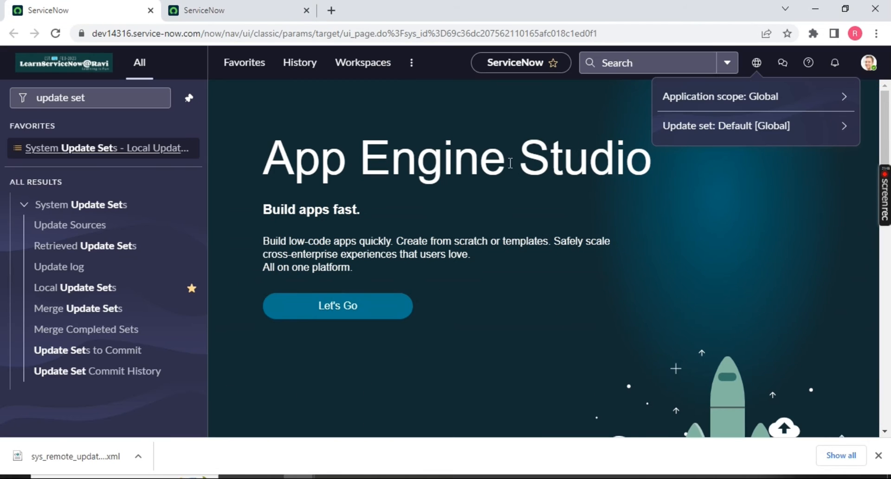
click(237, 10)
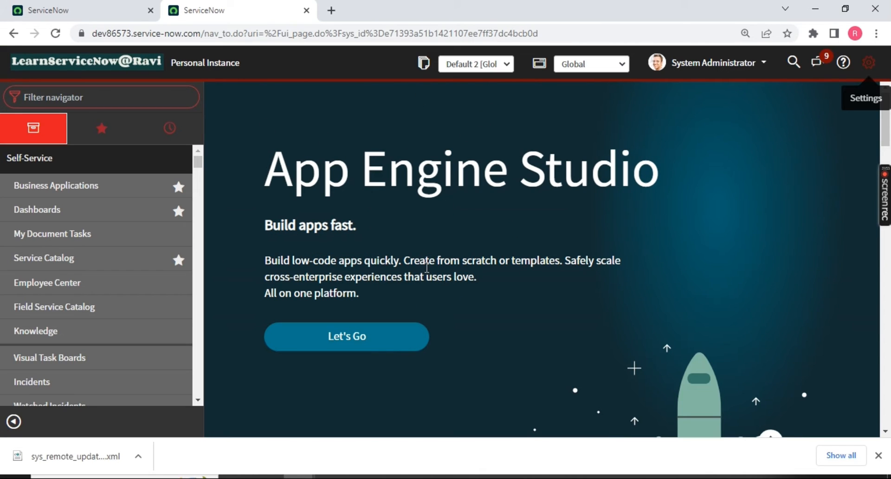
click(46, 9)
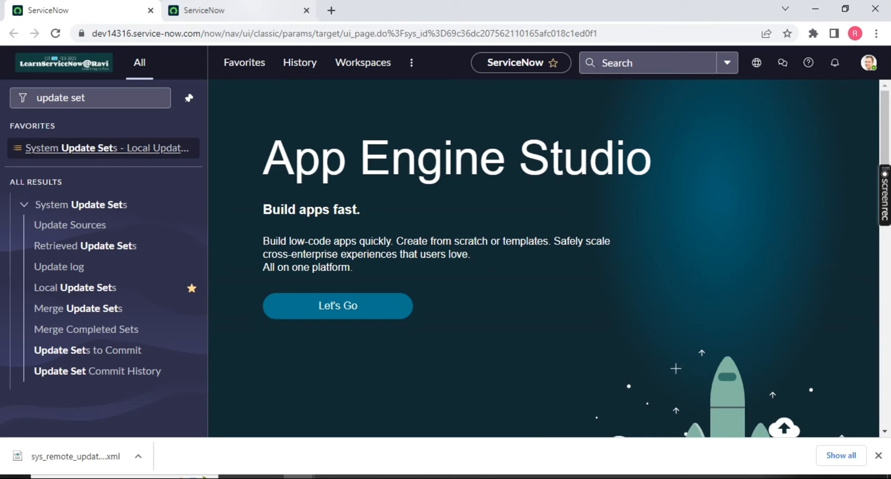
click(242, 10)
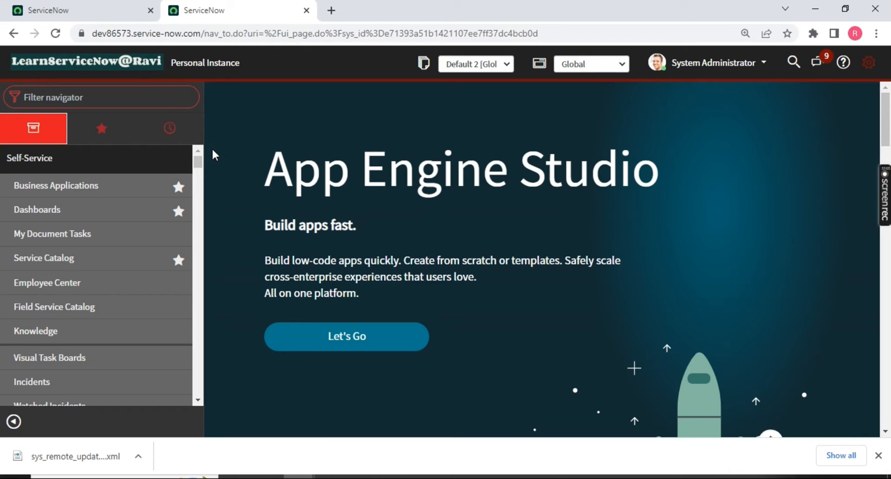
Filter the dev86573 navigator for 'update set' and open Retrieved Update Sets in a new tab.
click(150, 102)
text(up)
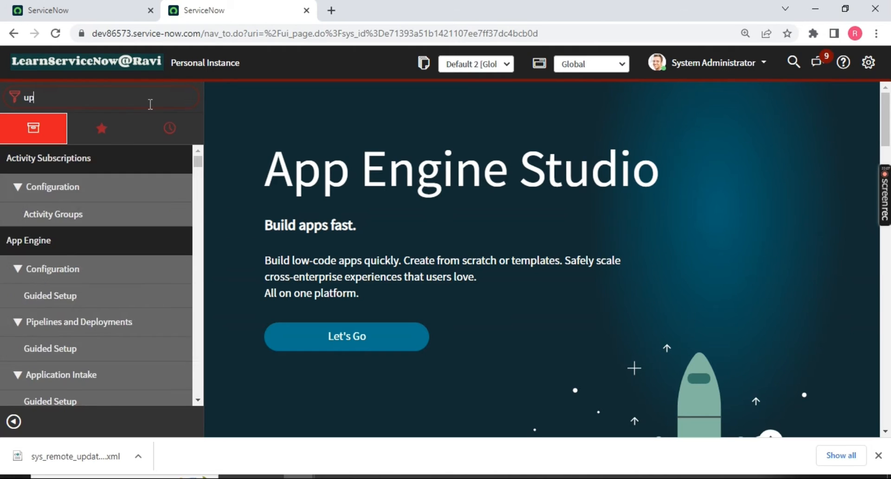
text(date set)
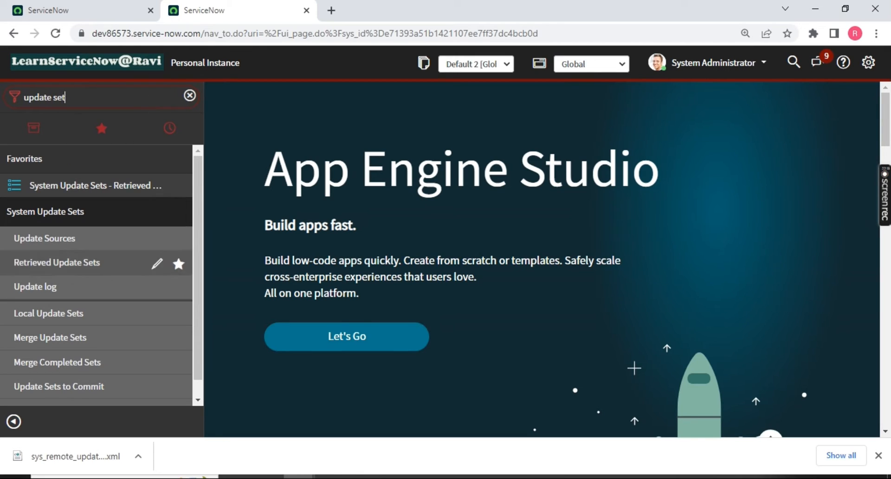
middle_click(52, 273)
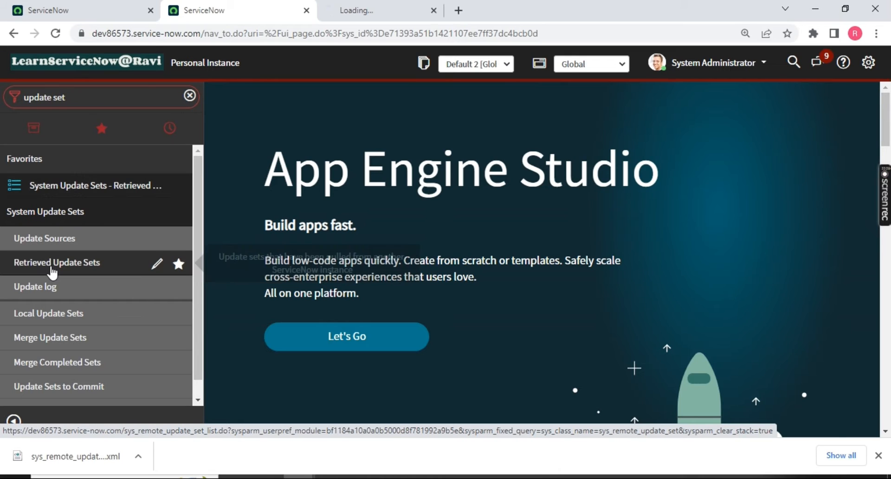
Open the Import Update Set from XML page from Retrieved Update Sets.
click(367, 12)
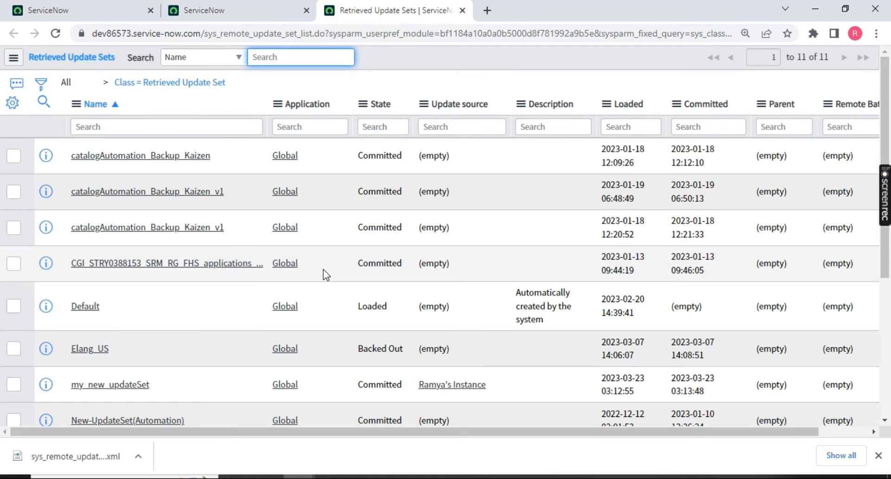
scroll(331, 291, down, 5)
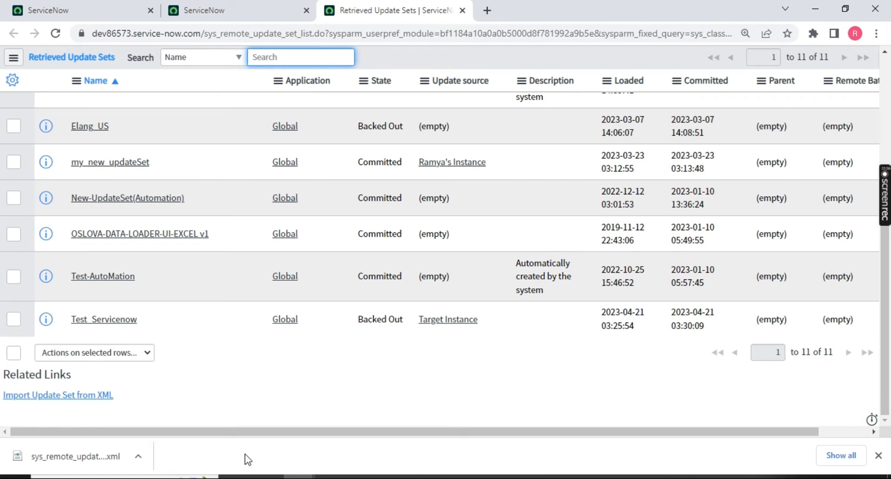
drag(115, 396, 1, 391)
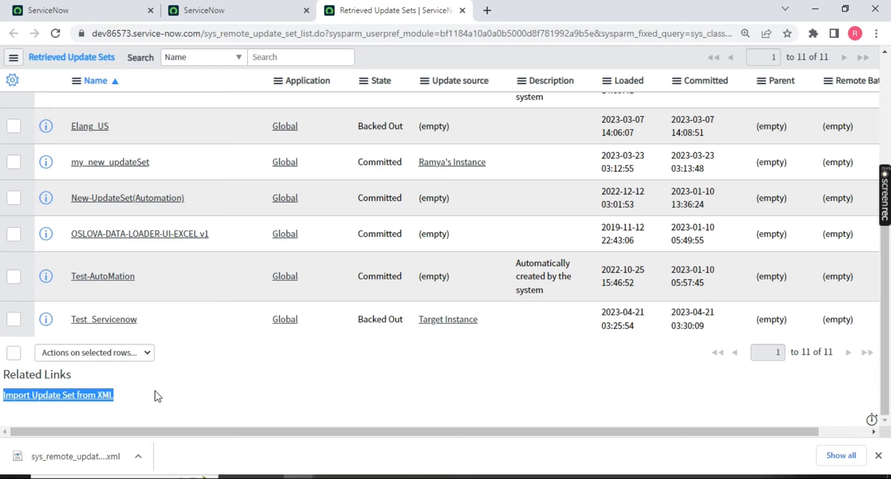
click(67, 402)
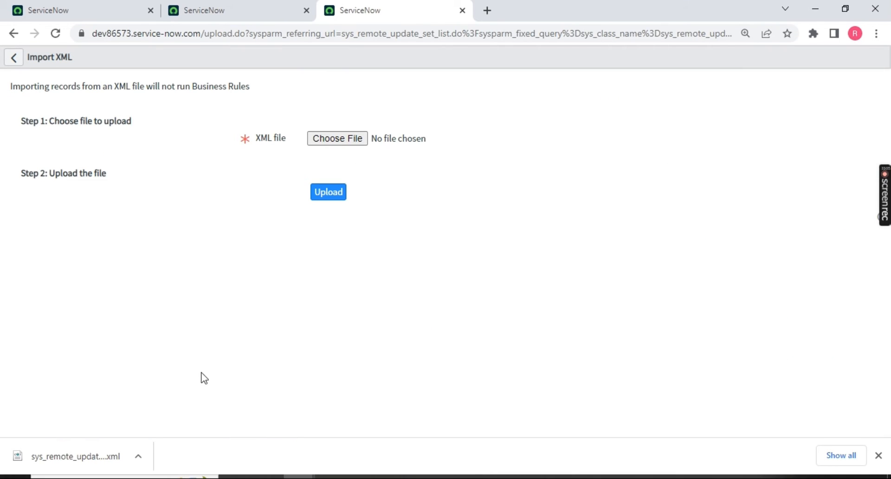
Upload the exported sys_remote_update_set XML file from Downloads and find the imported RG_STRY123 set.
click(331, 140)
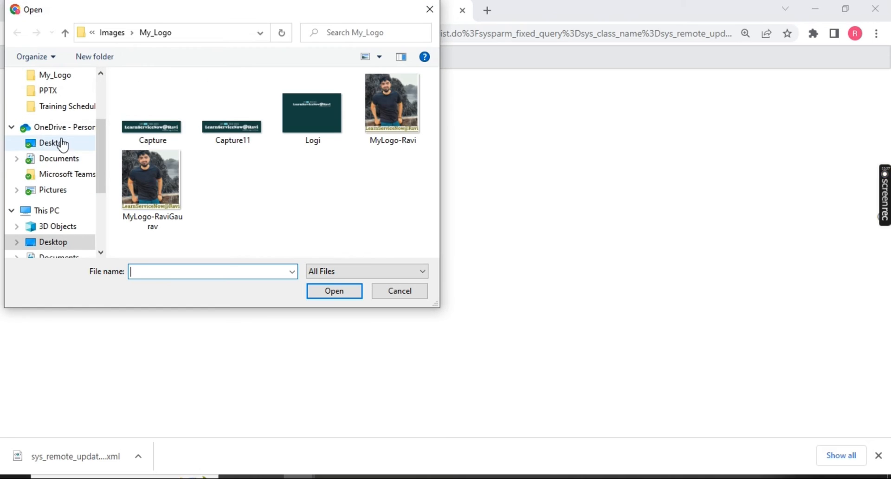
scroll(59, 116, up, 2)
click(59, 89)
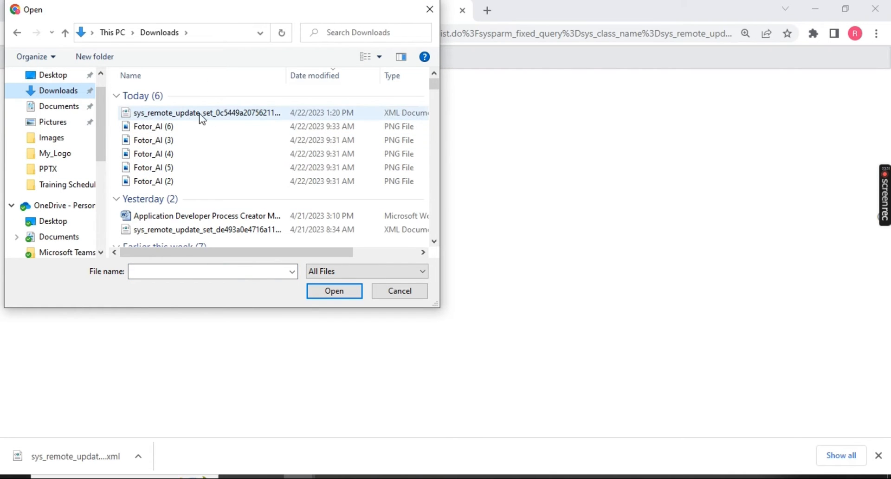
click(209, 115)
click(329, 289)
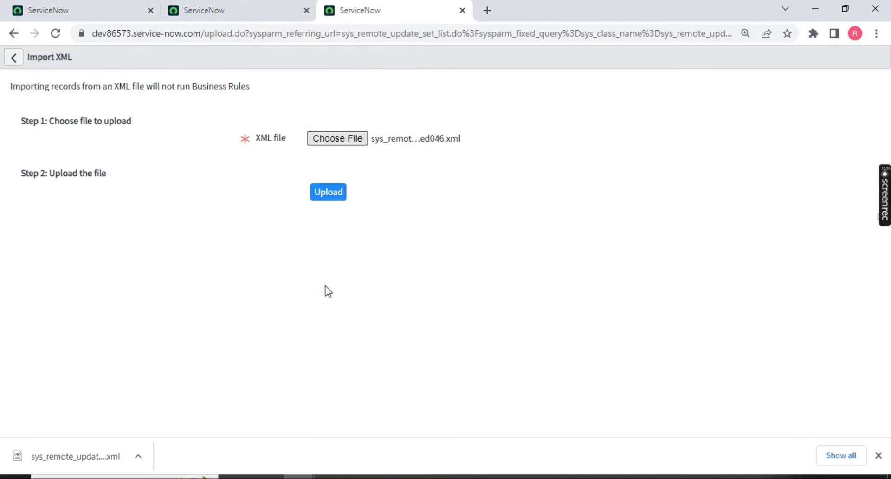
click(328, 192)
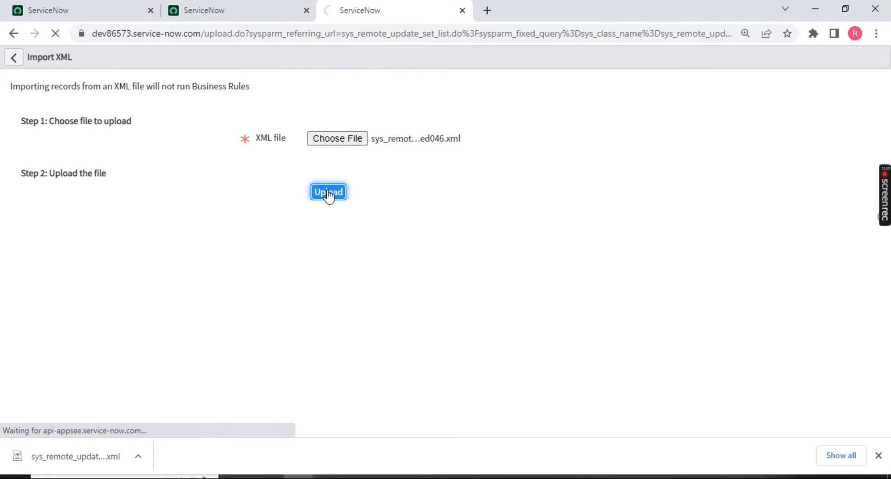
scroll(329, 195, down, 5)
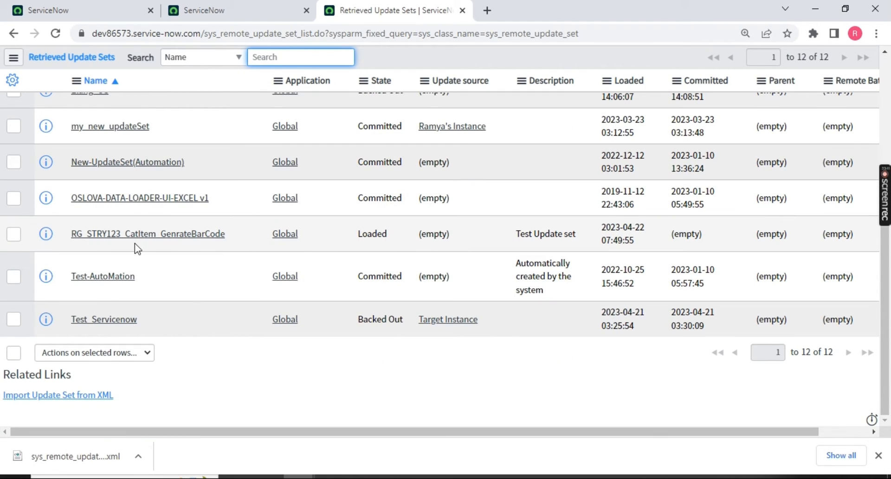
drag(68, 238, 225, 241)
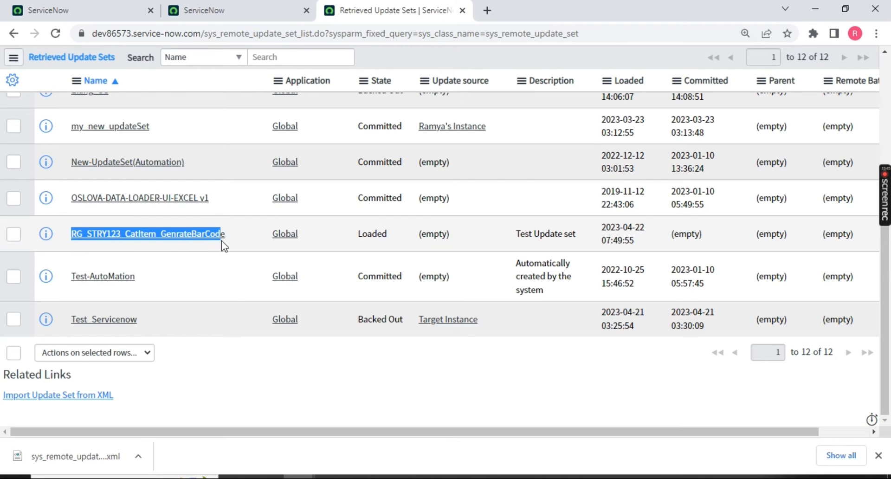
Compare the update set name against Local Update Sets on the source instance.
click(74, 10)
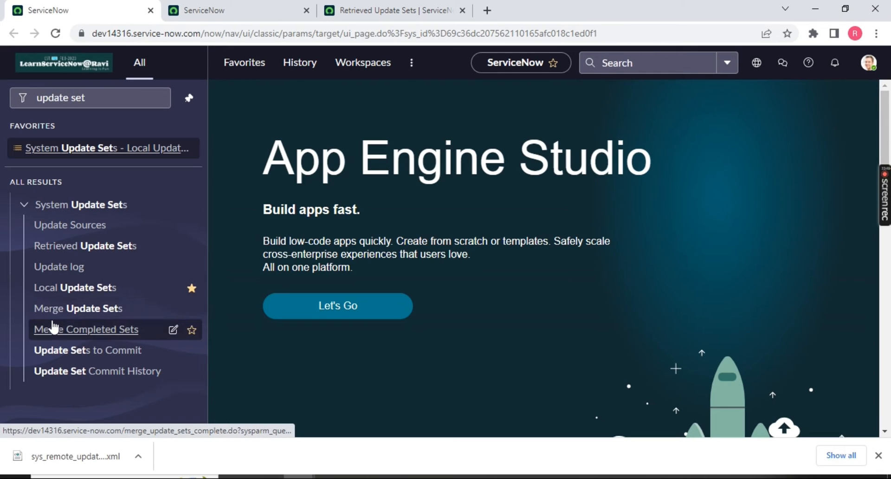
ctrl+click(37, 289)
click(262, 9)
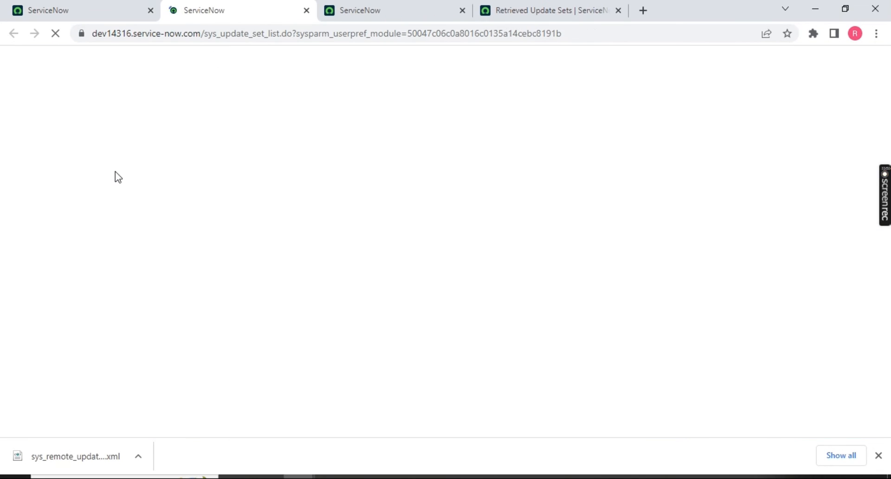
drag(47, 225, 153, 227)
click(515, 11)
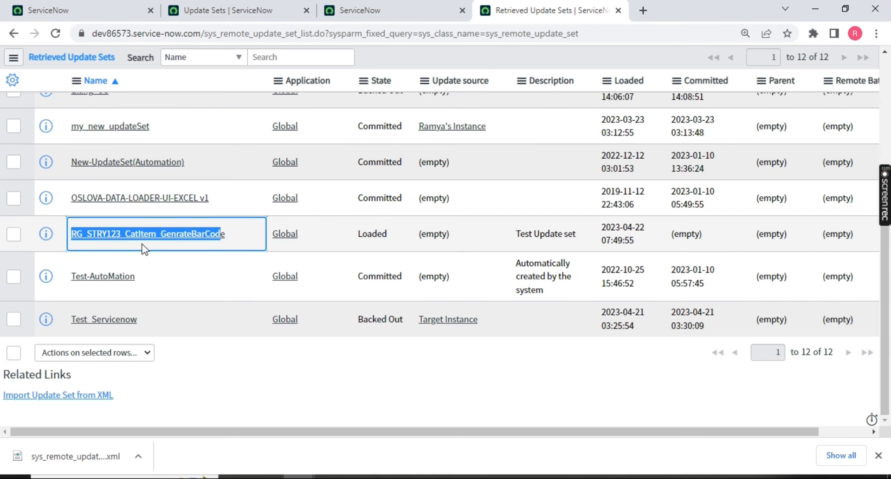
Open the RG_STRY123_CatItem_GenrateBarCode retrieved record, then select the home tab's navigator filter text.
click(161, 235)
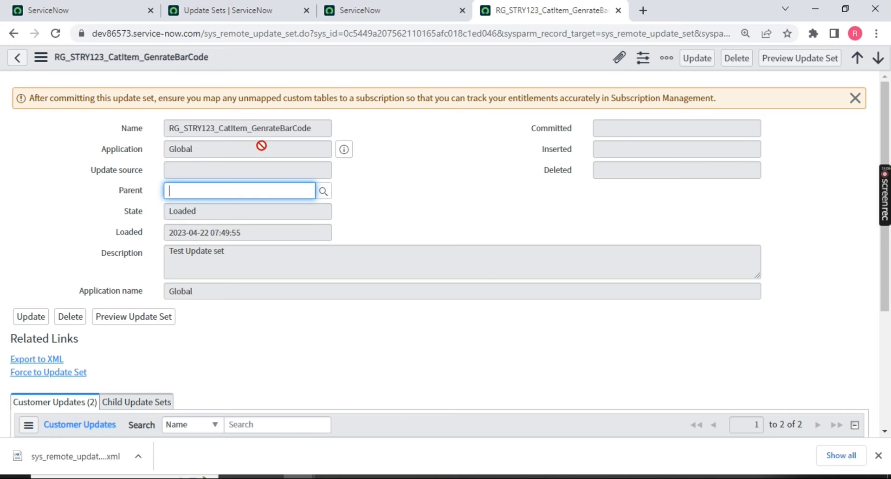
click(346, 10)
triple_click(161, 97)
Filter the navigator for 'incident' and open All incidents and INC0000001 in new tabs.
text(incident)
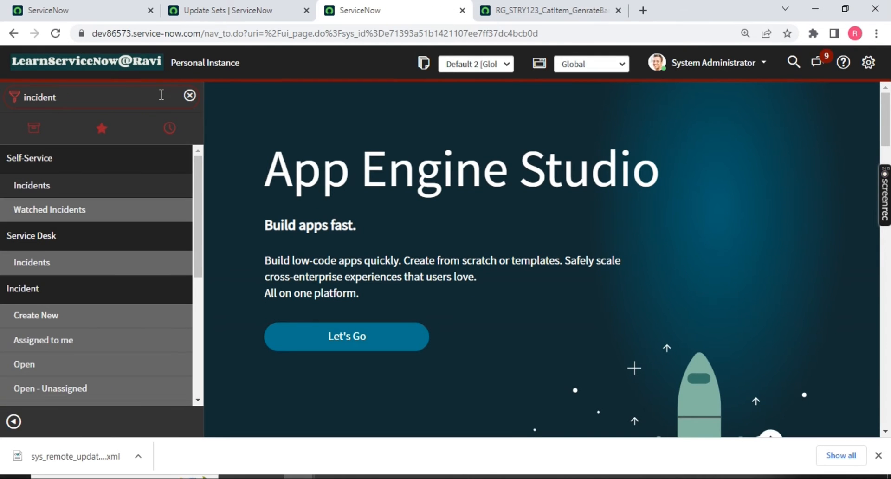
scroll(95, 241, down, 3)
middle_click(19, 243)
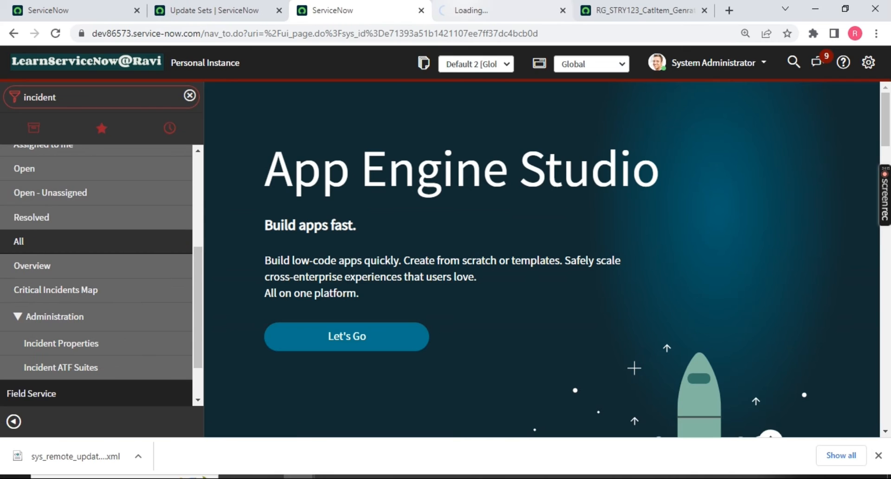
key(ctrl+Tab)
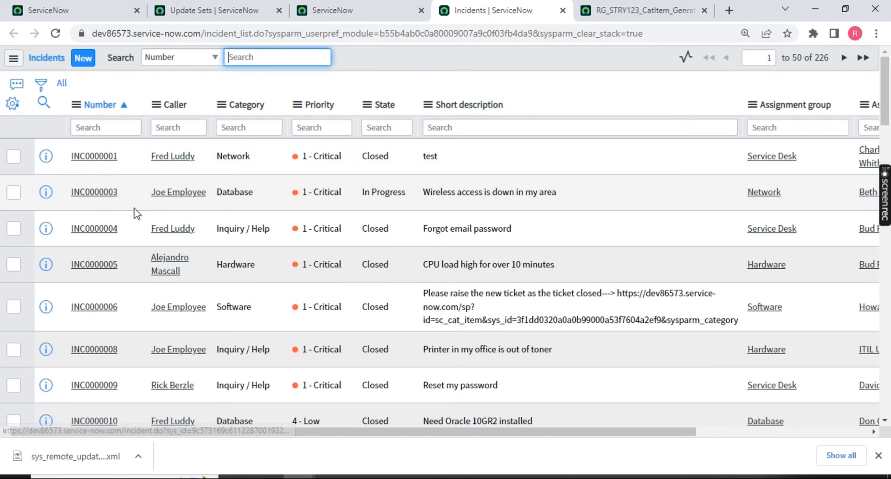
click(89, 156)
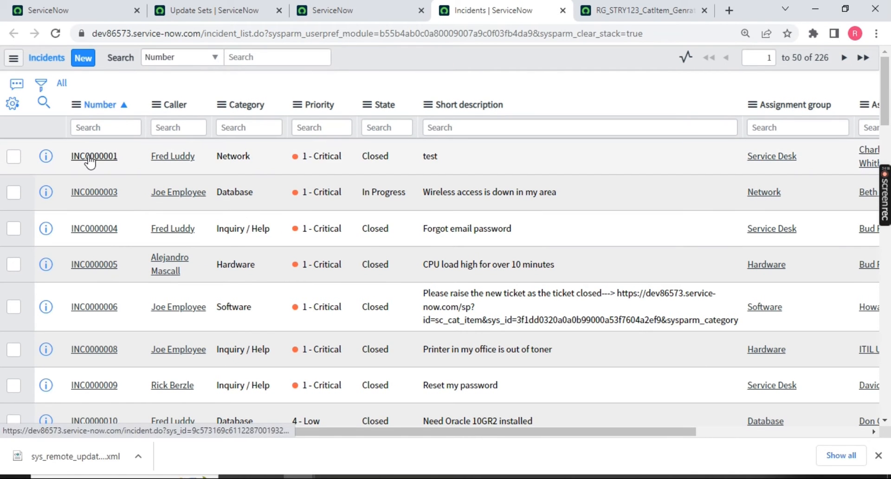
middle_click(90, 157)
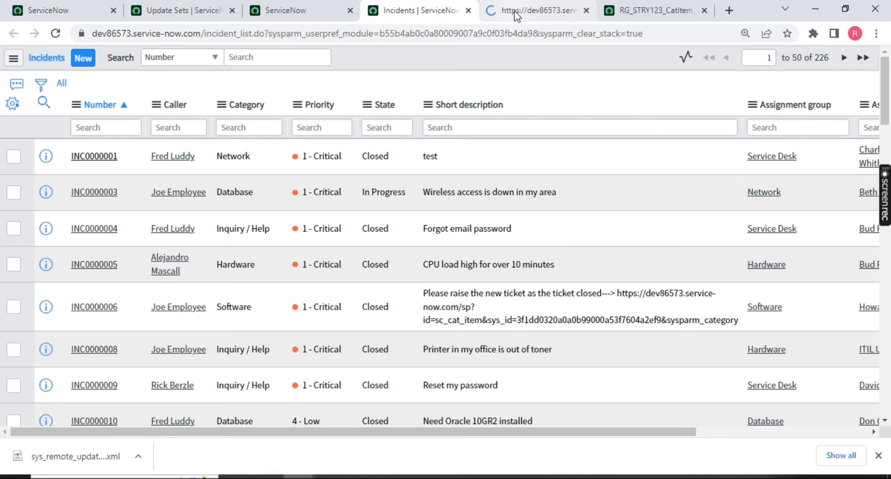
Look over incident INC0000001, then preview the retrieved RG_STRY123 update set.
click(515, 11)
scroll(200, 270, down, 1)
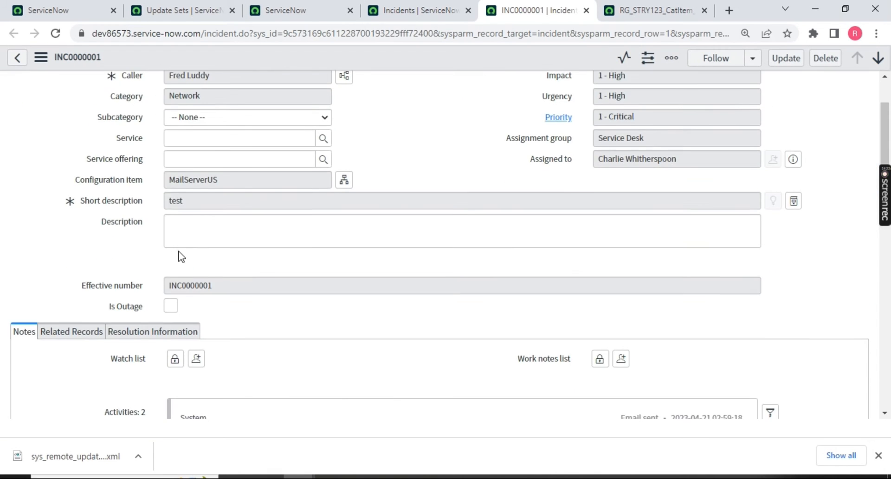
scroll(149, 249, down, 2)
scroll(149, 250, up, 2)
scroll(111, 237, down, 5)
scroll(109, 291, up, 4)
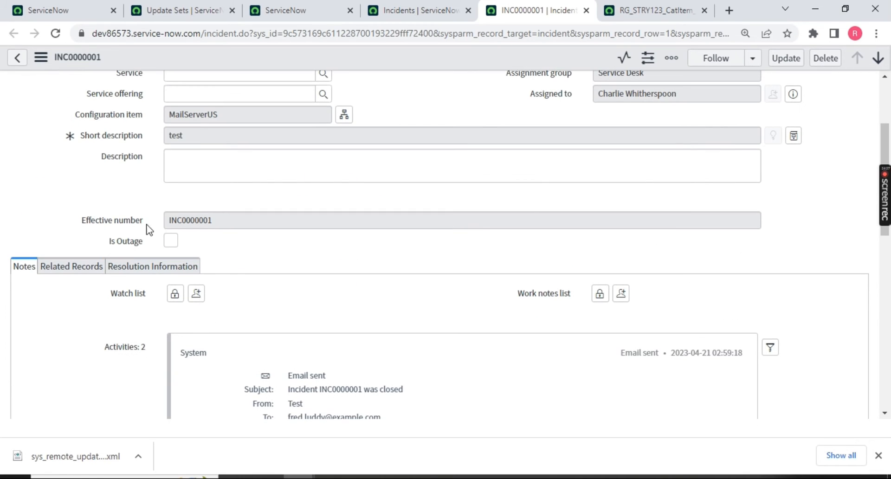
scroll(227, 251, up, 2)
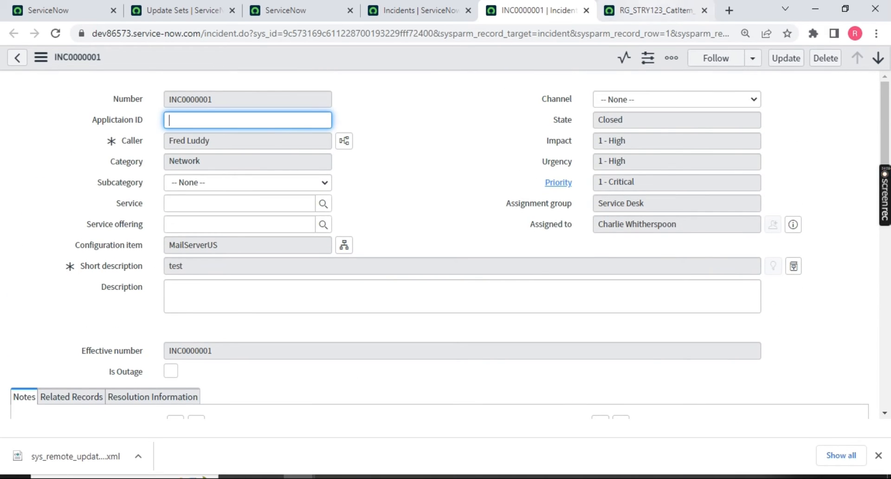
click(656, 12)
click(800, 59)
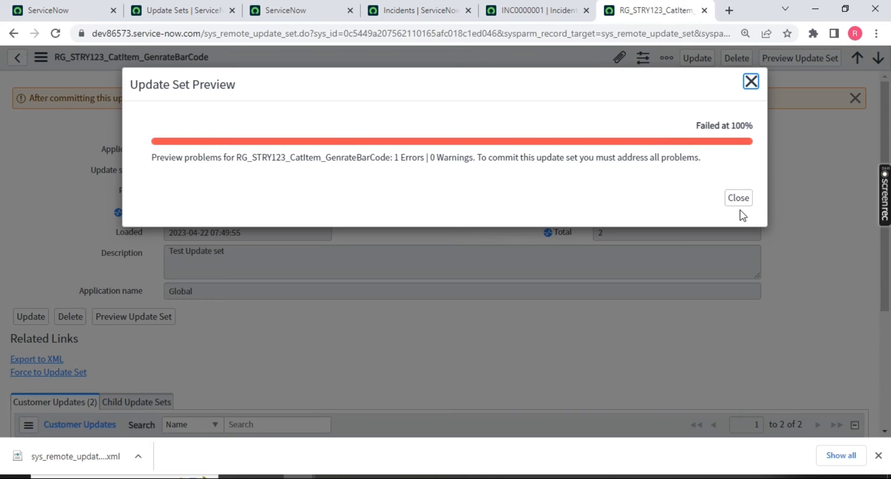
Dismiss the failed preview results and locate the sys_ui_section error: a newer local update exists.
click(738, 198)
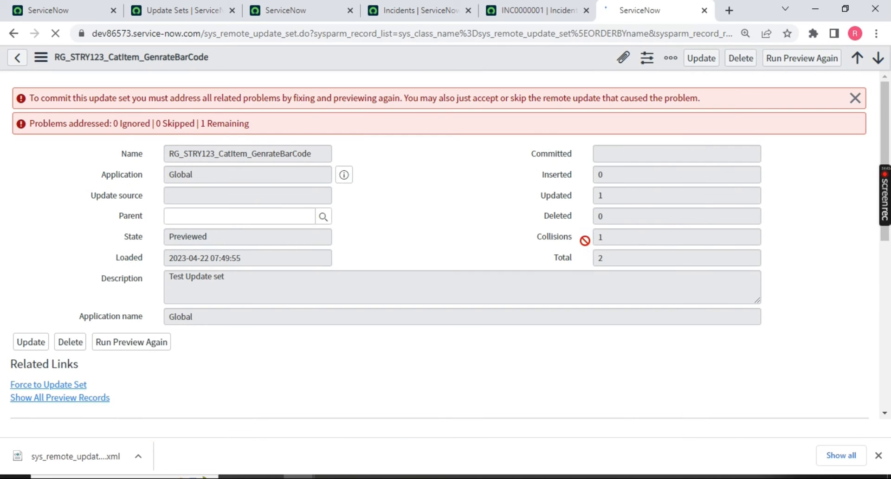
scroll(340, 221, down, 1)
scroll(340, 221, down, 5)
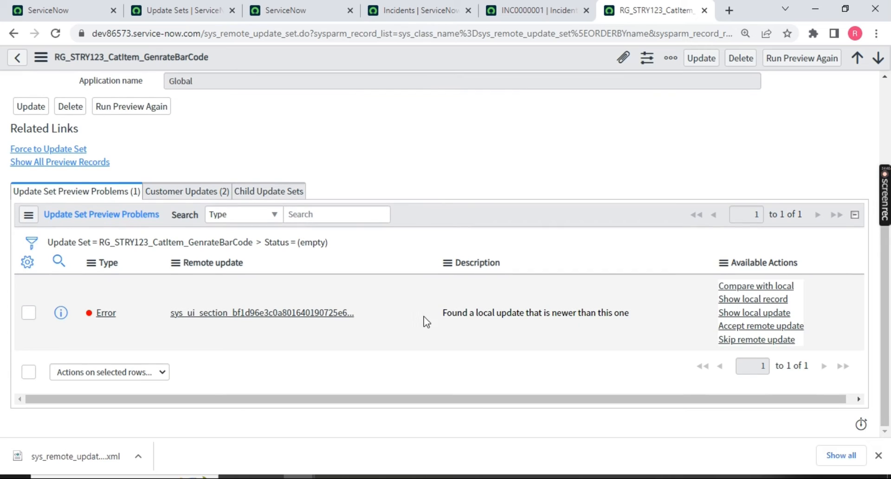
drag(442, 313, 628, 310)
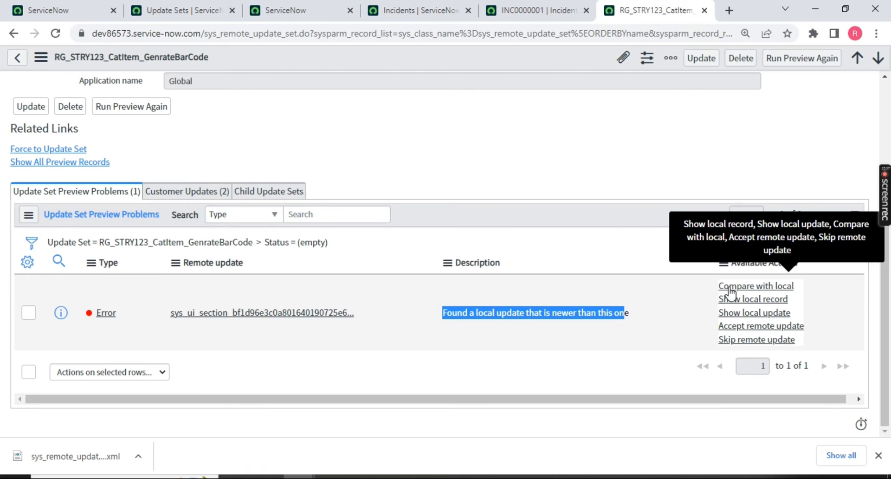
Compare the colliding sys_ui_section remote XML with local, checking subcategory versus category.
click(759, 288)
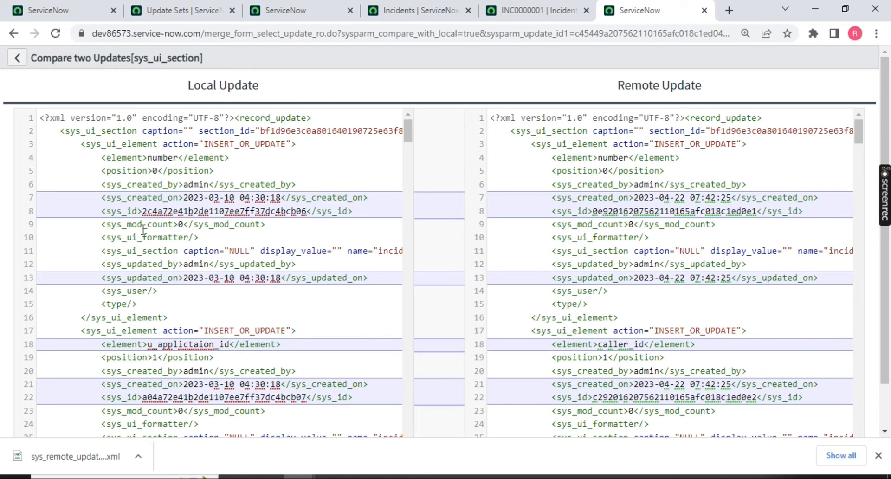
scroll(143, 229, down, 2)
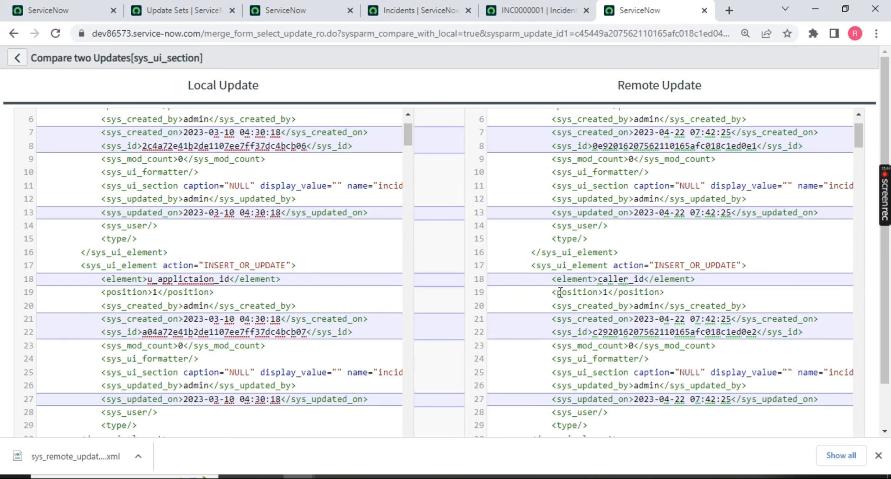
scroll(331, 280, down, 6)
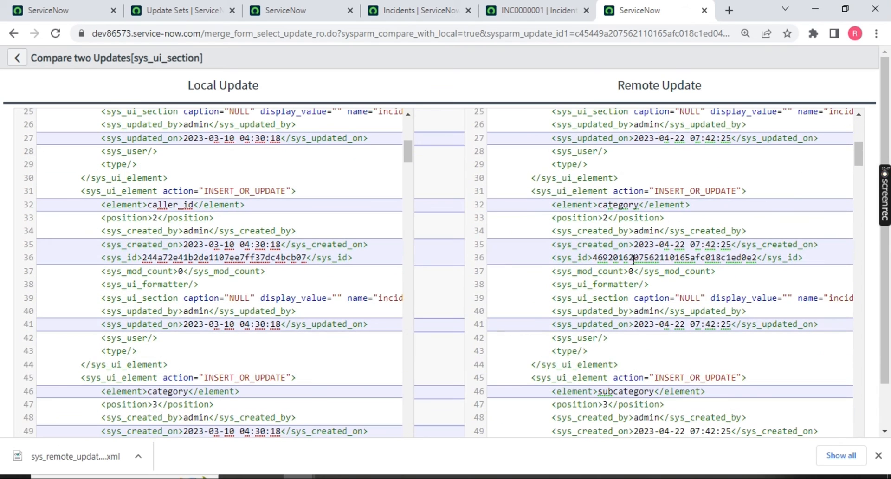
scroll(702, 335, down, 8)
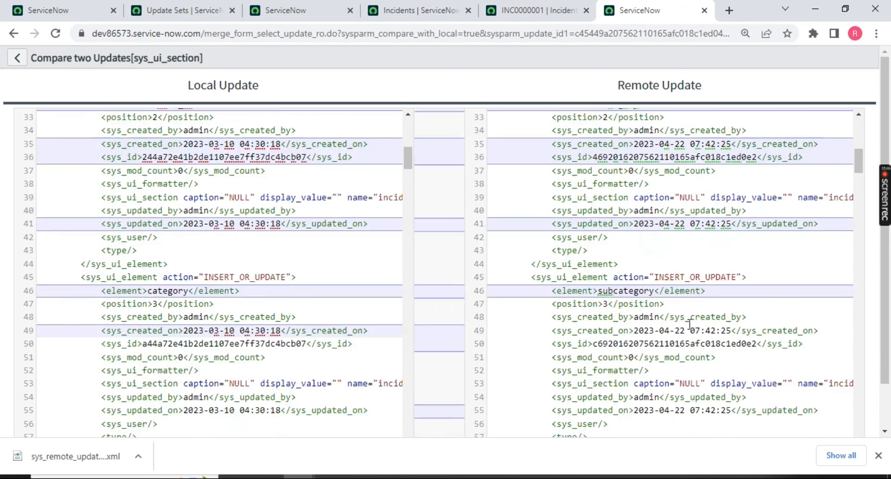
scroll(689, 269, up, 2)
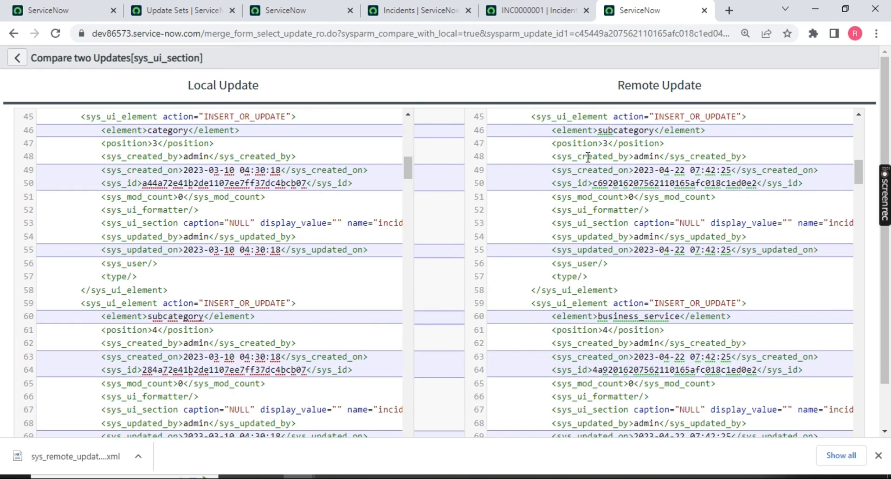
double_click(627, 134)
double_click(172, 131)
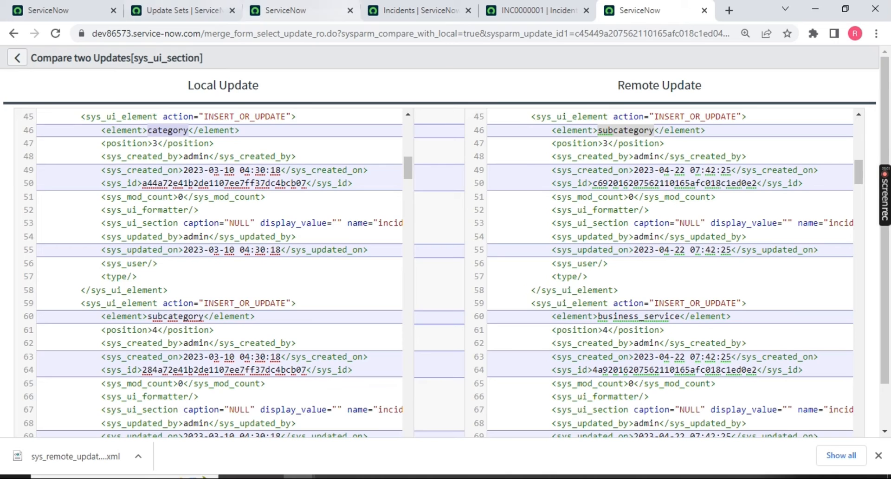
In the target instance, filter the navigator for 'maintain ite'.
click(297, 10)
click(112, 89)
text(maintain ite)
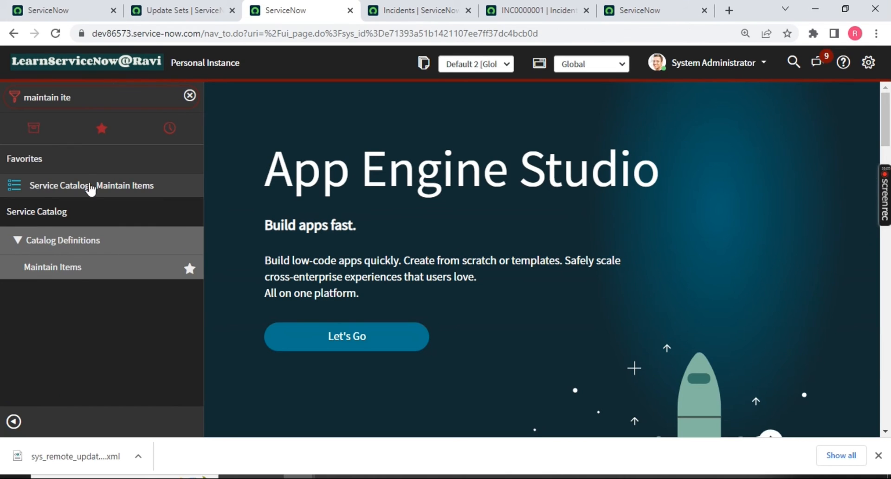
Open the target instance's Maintain Items list with the Name column search shown.
click(44, 274)
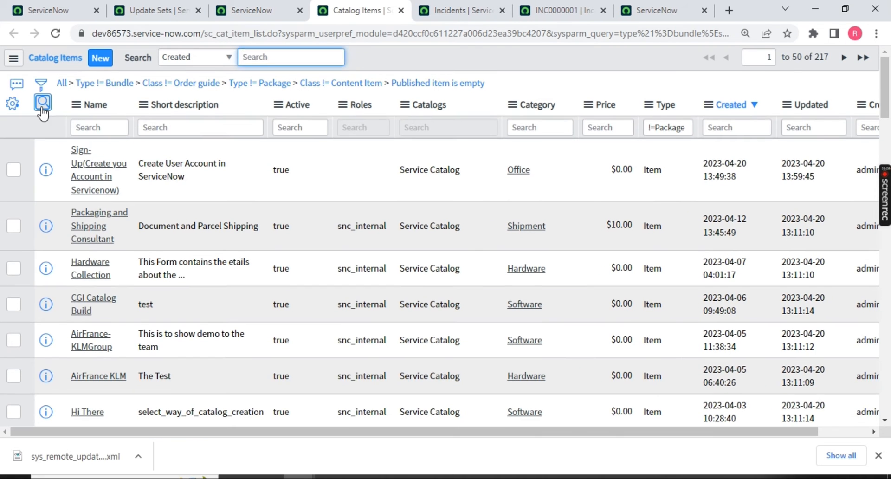
click(43, 103)
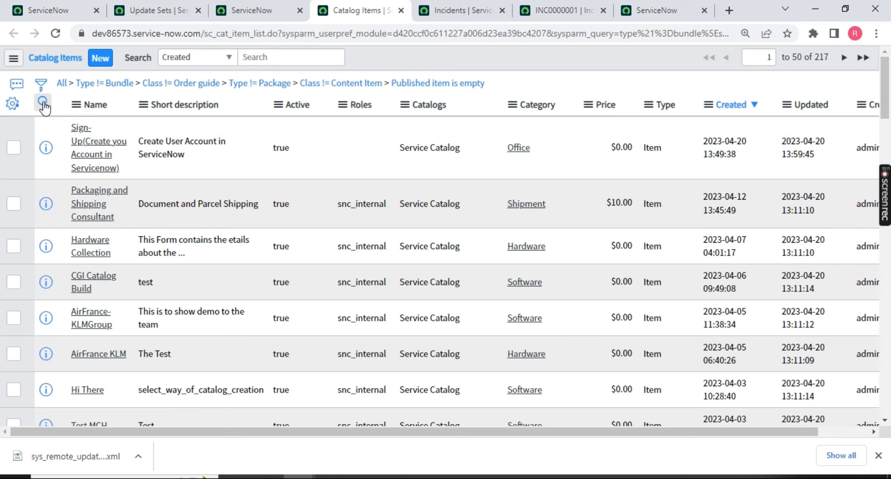
click(43, 103)
click(86, 124)
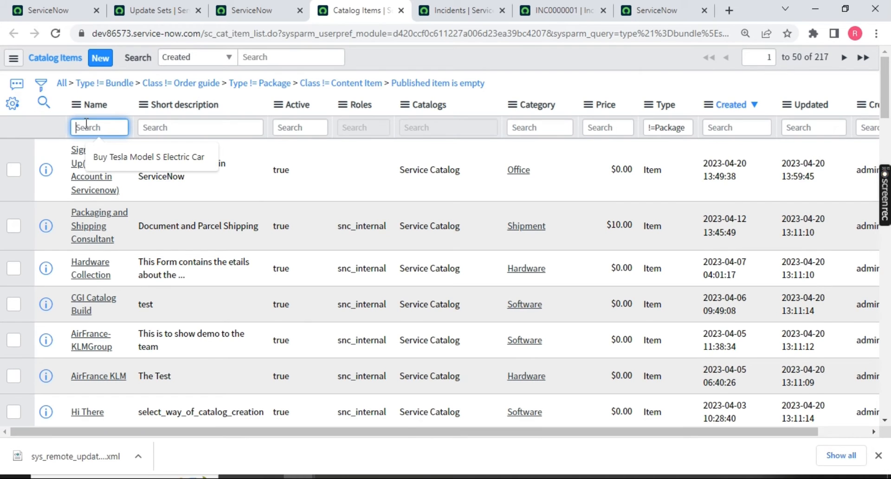
Open Maintain Items in the source instance and copy the Apple iPhone 13 item name.
key(ctrl+2)
click(59, 95)
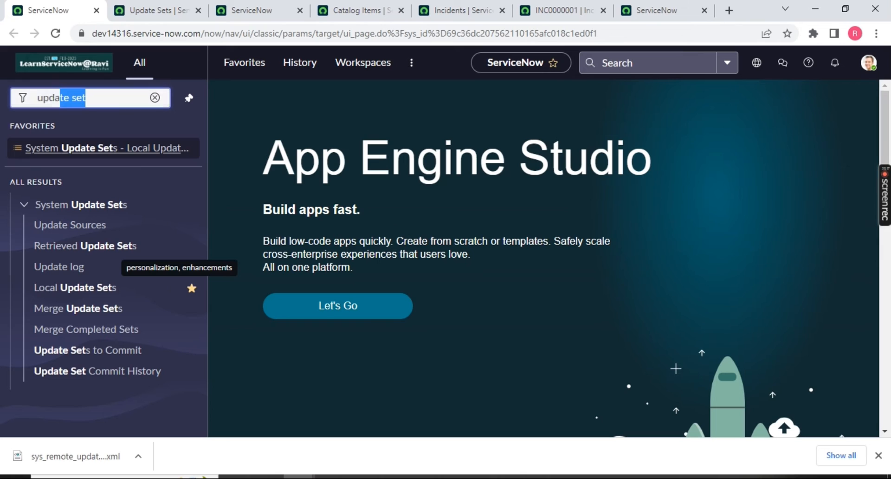
key(ctrl+a)
text(maintain ite)
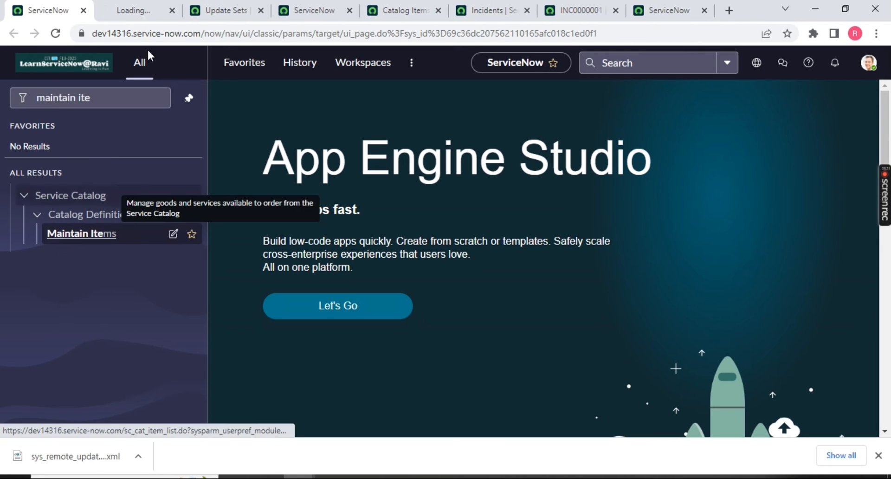
click(69, 237)
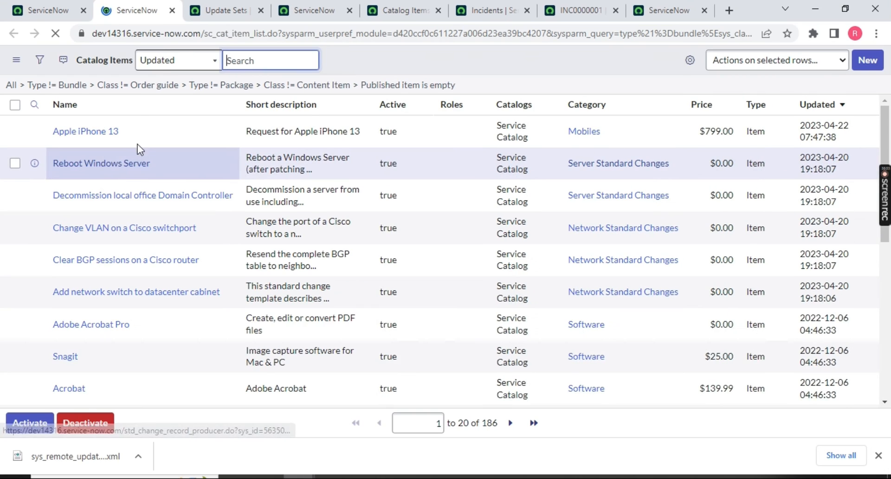
click(112, 136)
drag(45, 155, 127, 157)
key(ctrl+c)
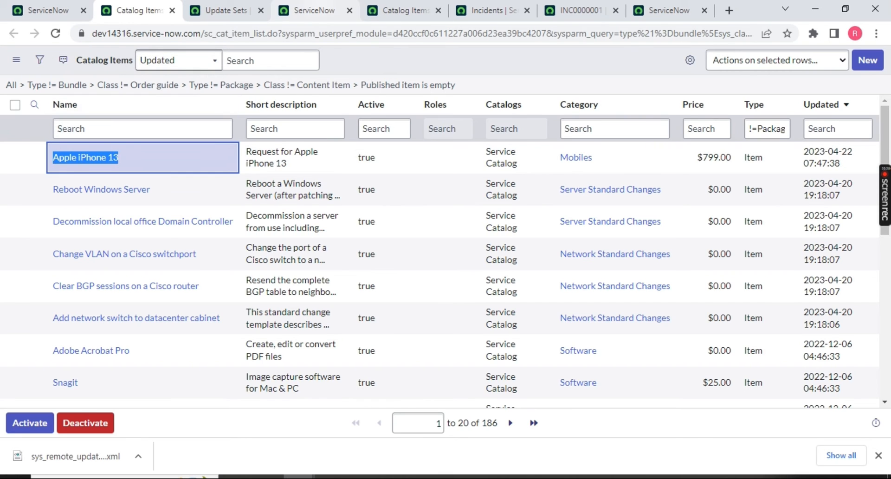
Filter the target's Catalog Items by Name 'Apple iPhone 13', yielding two matches.
click(342, 12)
click(404, 10)
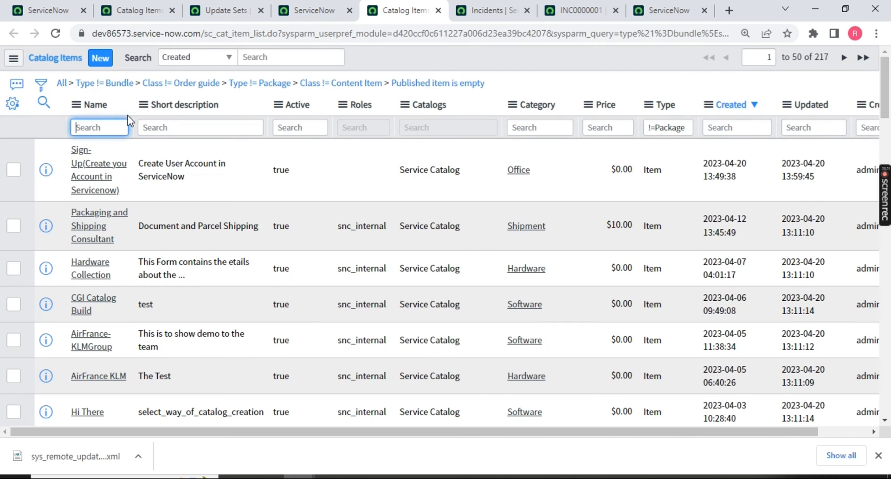
key(ctrl+v)
key(Return)
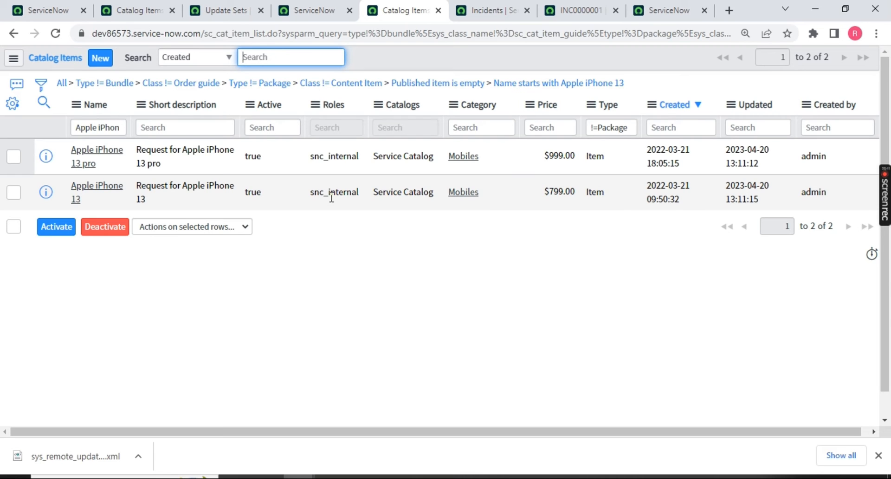
click(631, 8)
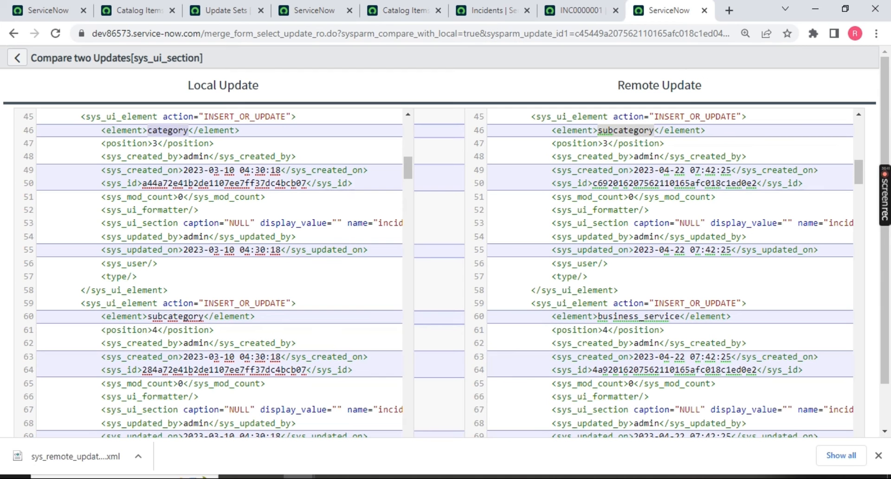
Return to the update set, accept the remote sys_ui_section update, and commit the update set.
click(21, 59)
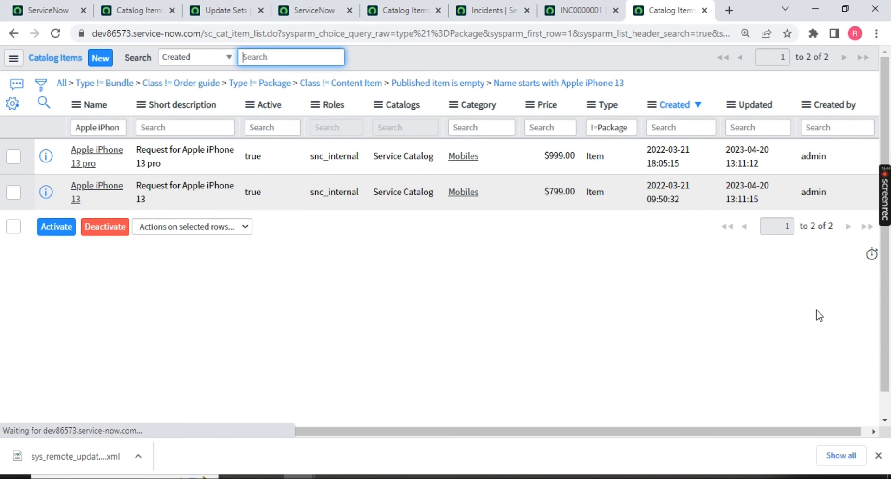
click(15, 33)
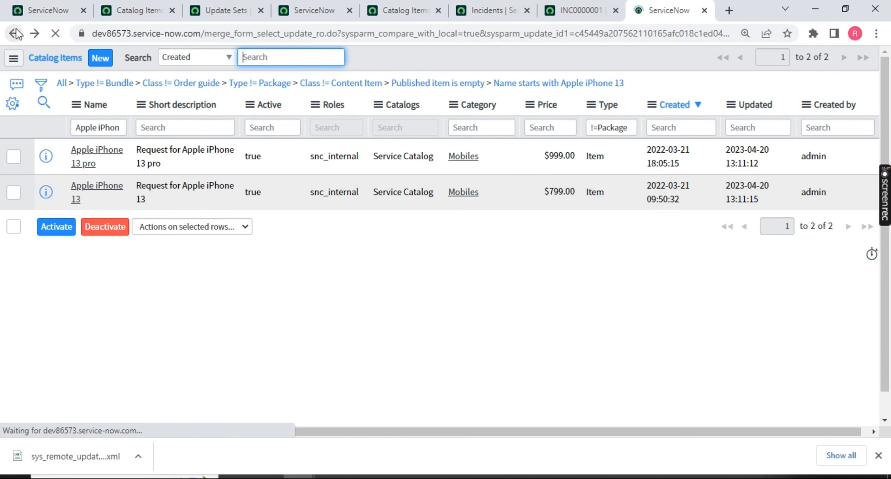
click(15, 34)
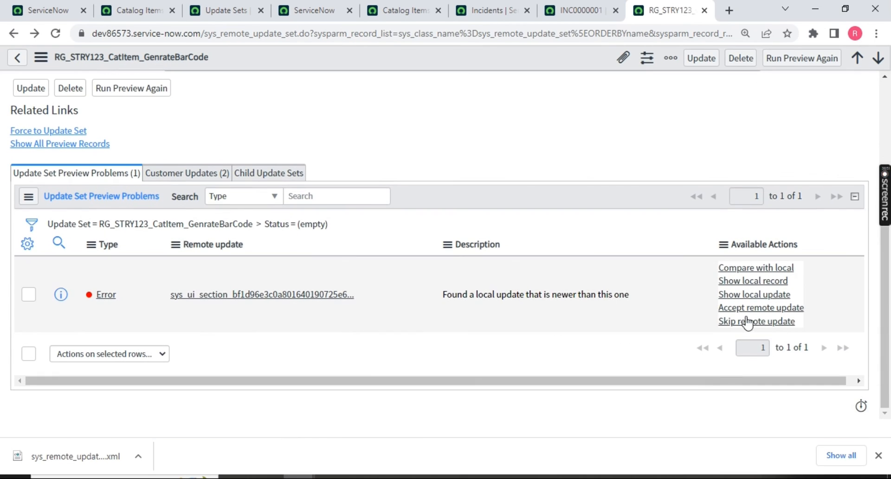
click(759, 330)
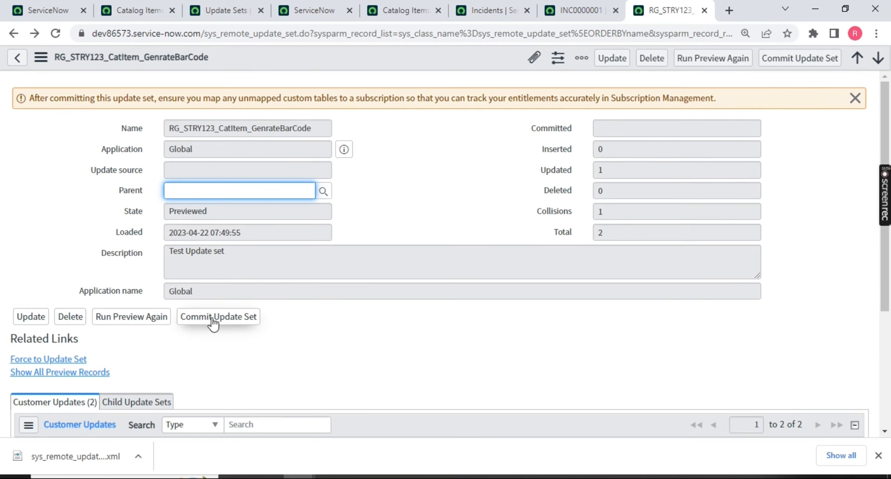
click(213, 317)
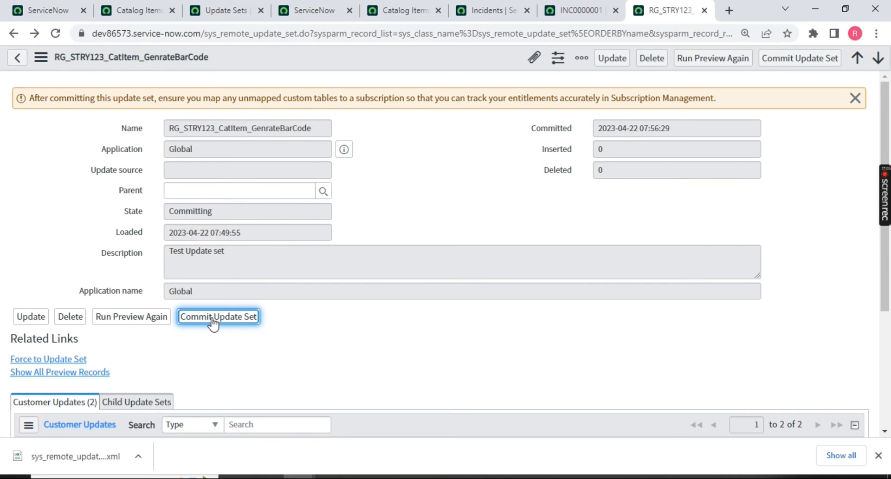
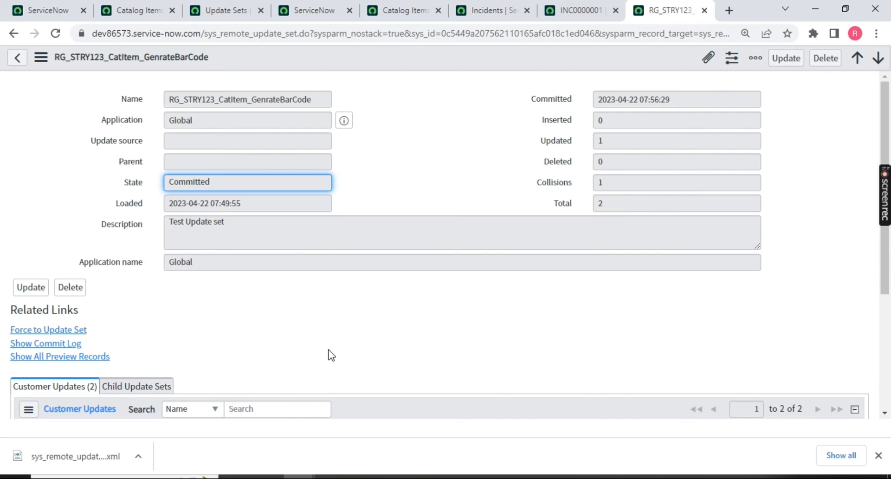
Reload the INC0000001 incident and check its Business resolve time field.
click(574, 8)
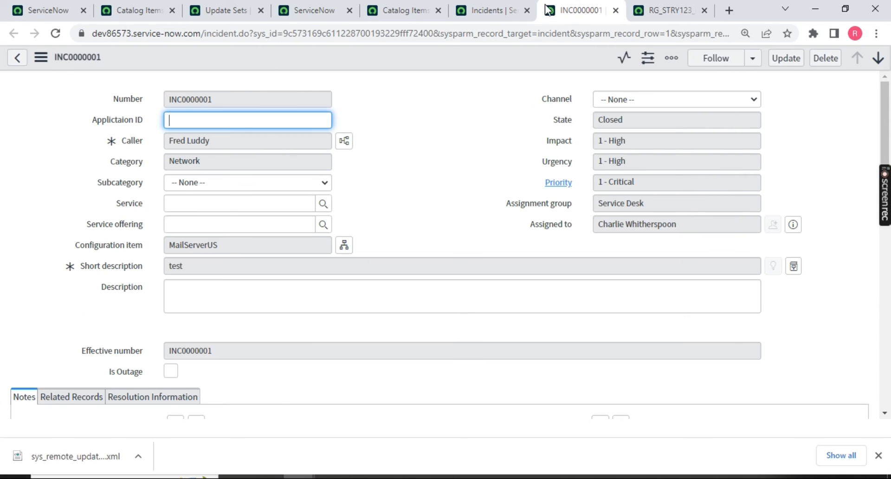
click(56, 34)
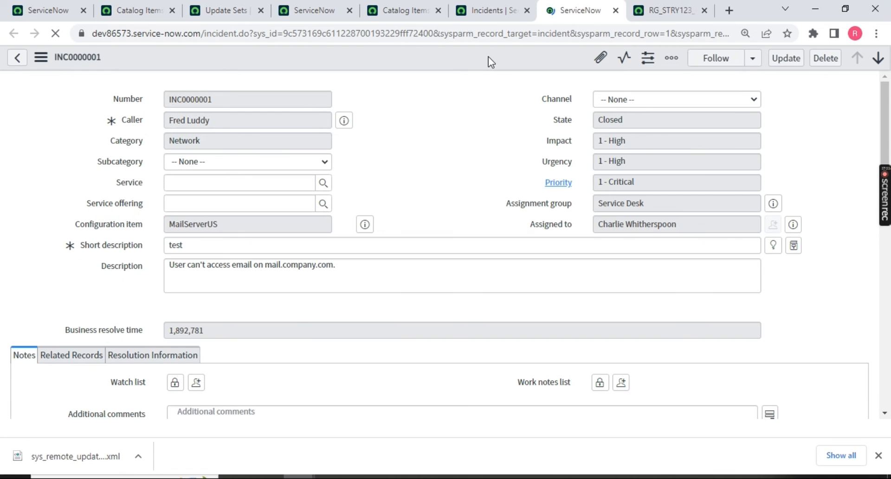
drag(46, 329, 142, 328)
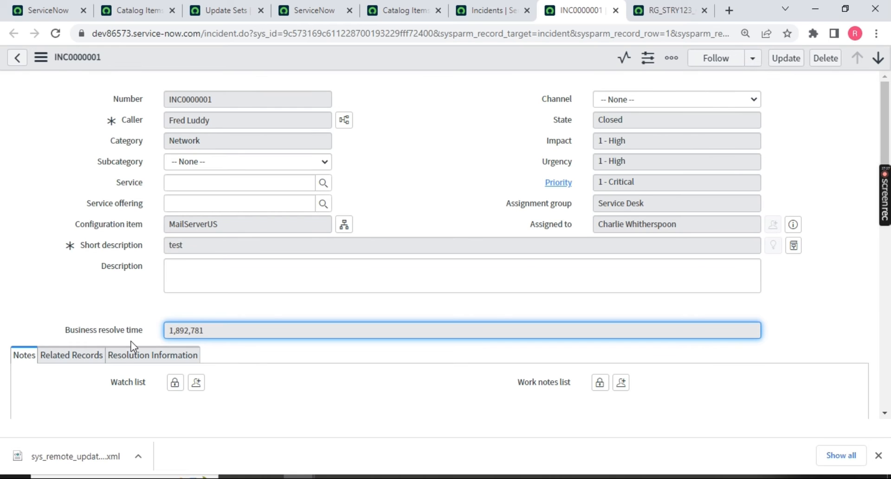
drag(64, 327, 172, 331)
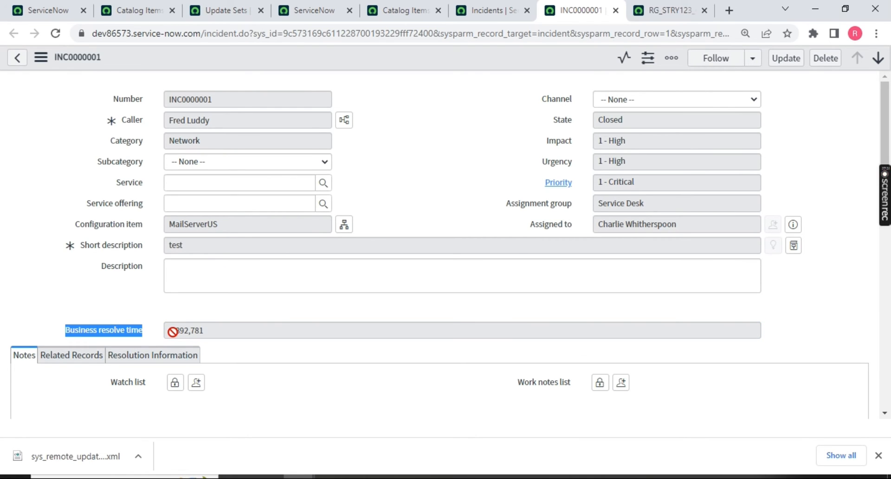
From the Catalog Items list, open the Apple iPhone 13 item in a new tab.
click(47, 10)
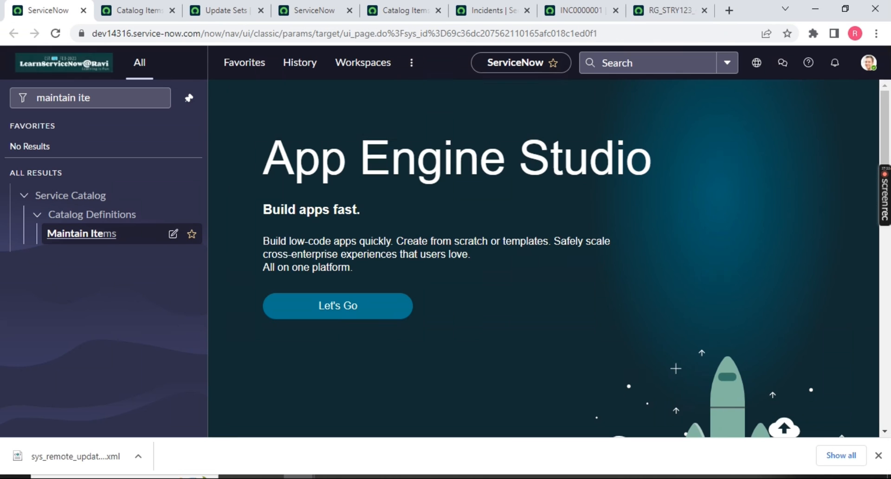
click(649, 8)
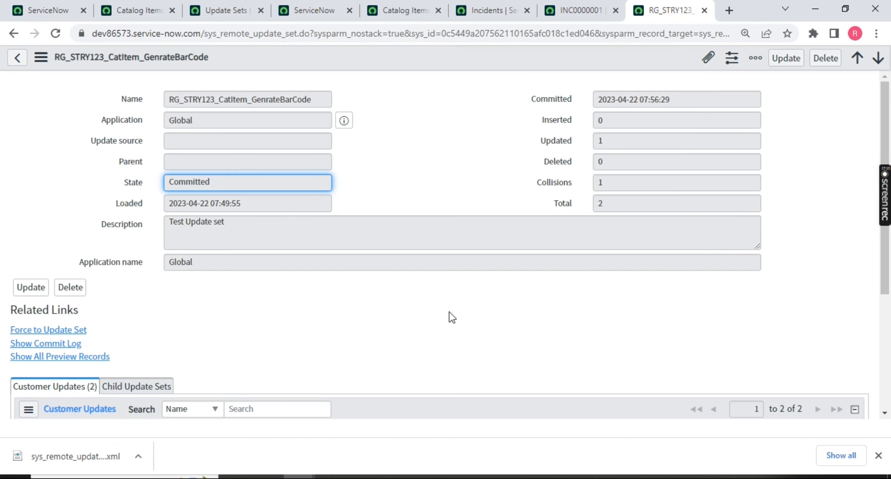
click(608, 3)
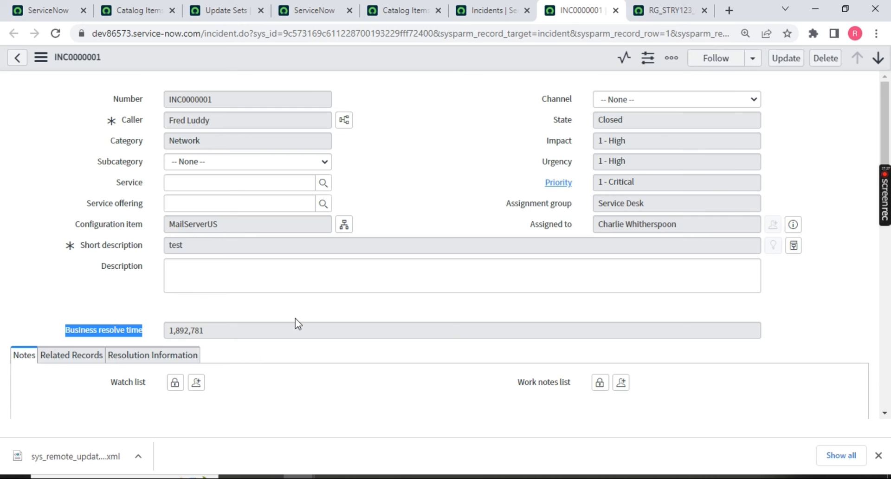
click(492, 10)
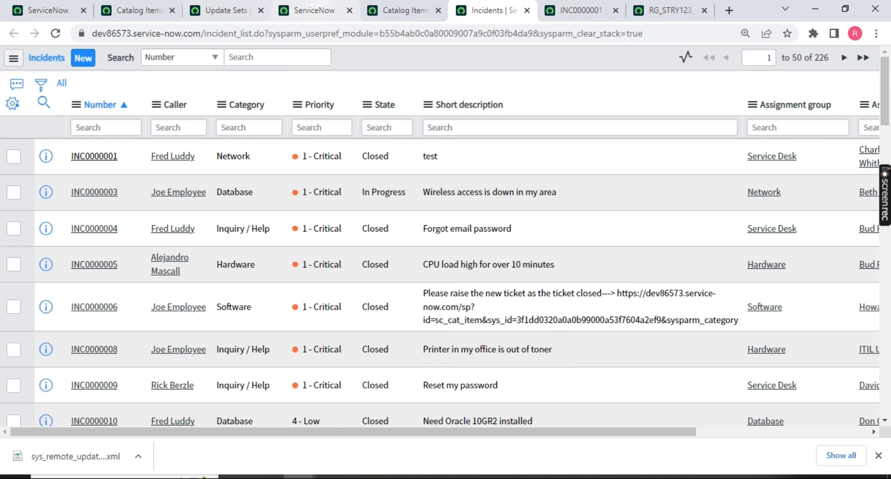
click(404, 10)
middle_click(75, 192)
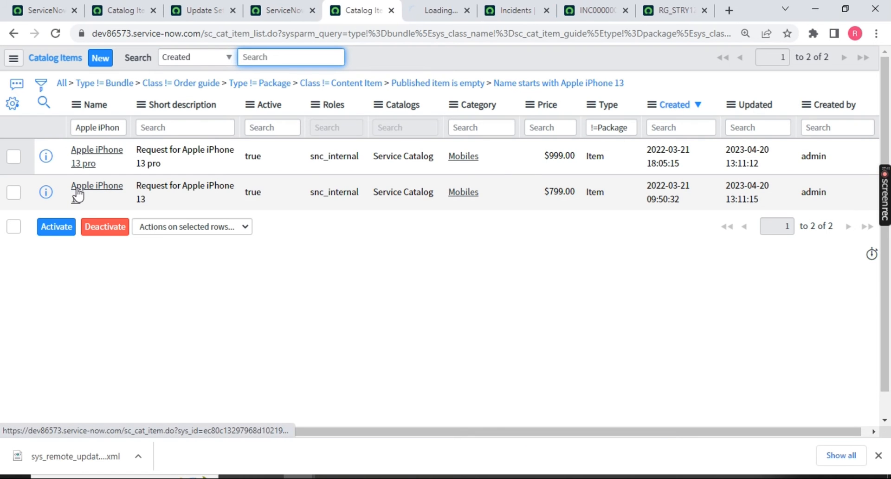
Confirm the Apple iPhone 13 description still ends with the 'Testing is ok' bullet.
click(438, 10)
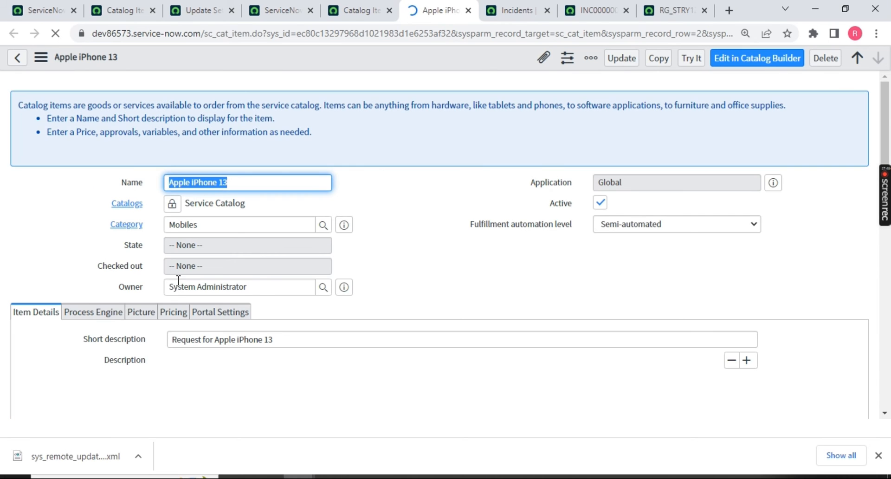
scroll(260, 287, down, 3)
drag(285, 376, 227, 376)
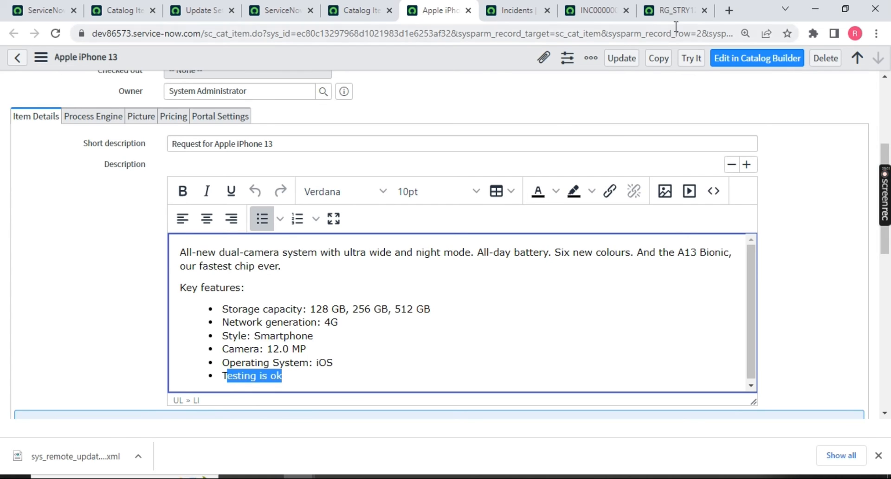
click(663, 15)
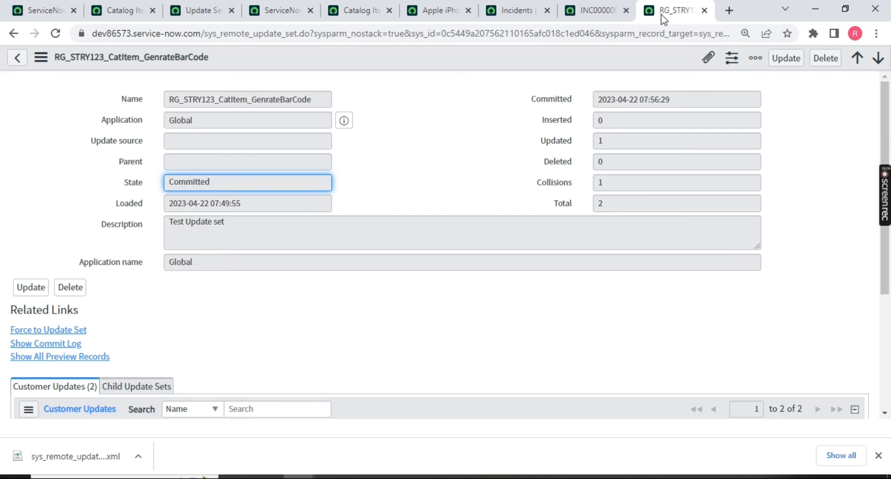
Filter the navigator for 'update set' and open Local Update Sets, headed by RG_STRY123_CatItem_GenrateBarCode.
click(279, 10)
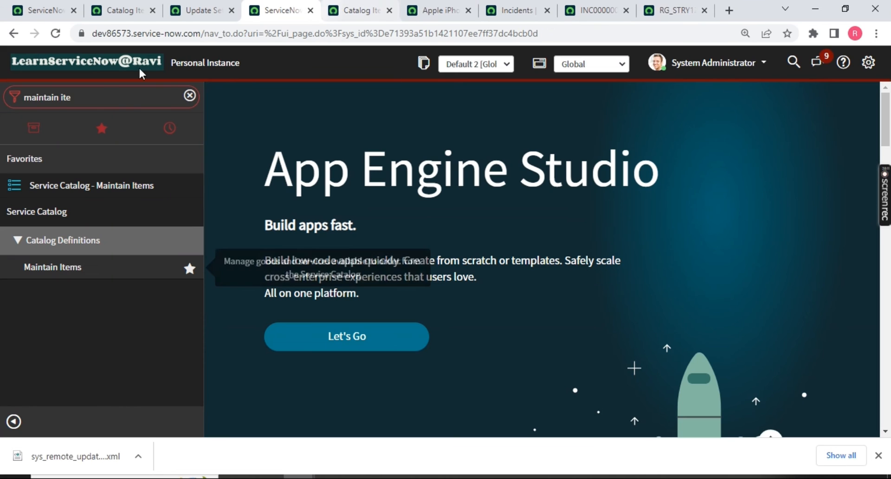
click(358, 10)
click(284, 10)
drag(88, 93, 9, 100)
text(updat)
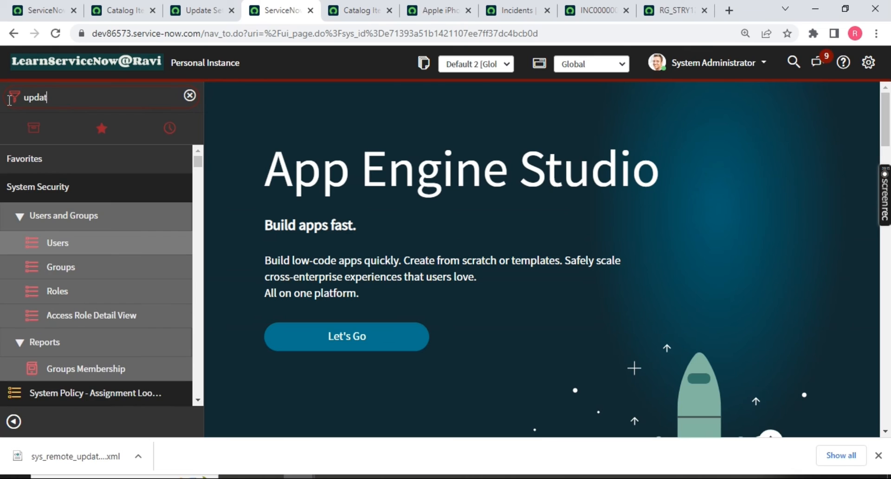
text(e set)
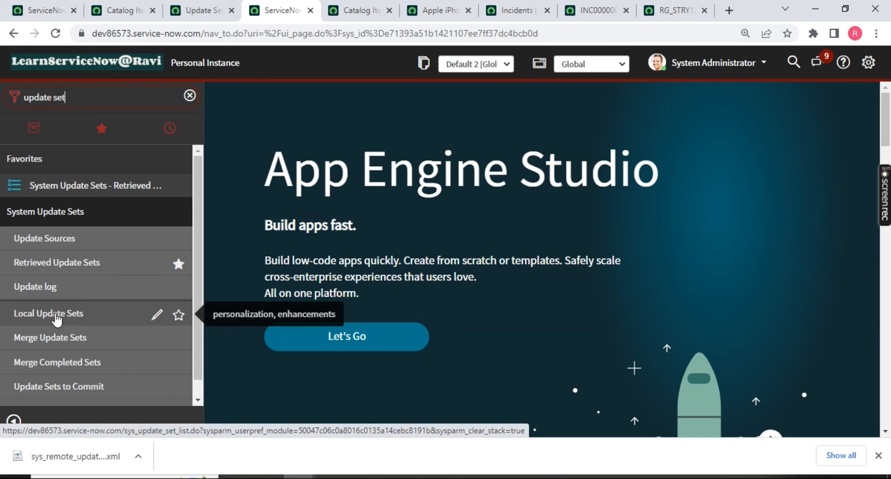
ctrl+click(56, 316)
click(325, 10)
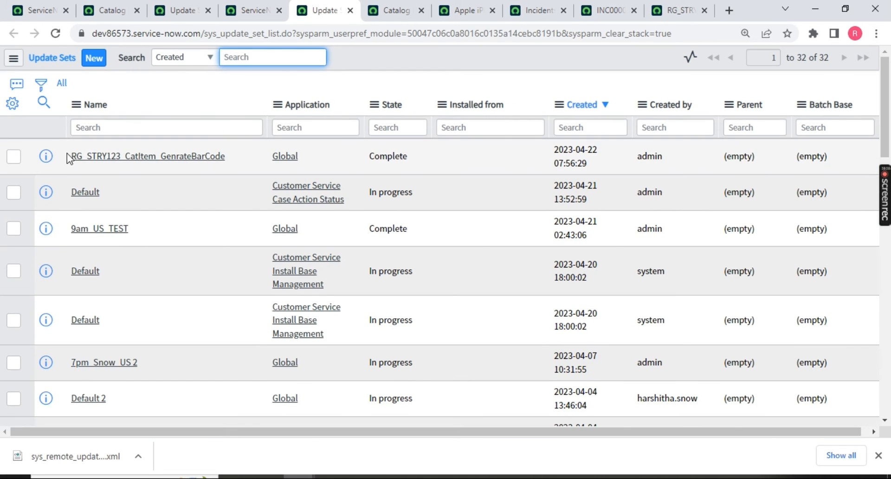
drag(68, 160, 221, 158)
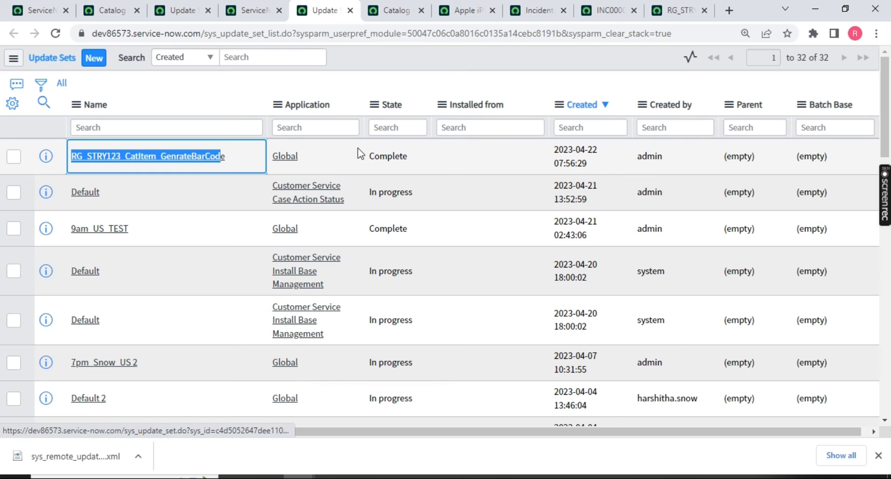
Back out the RG_STRY123_CatItem_GenrateBarCode update set and close the completed progress dialog.
click(180, 159)
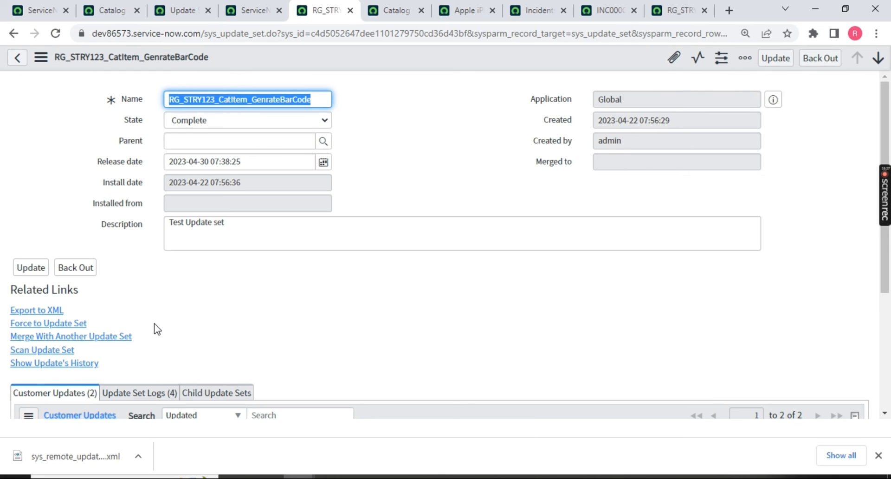
click(816, 67)
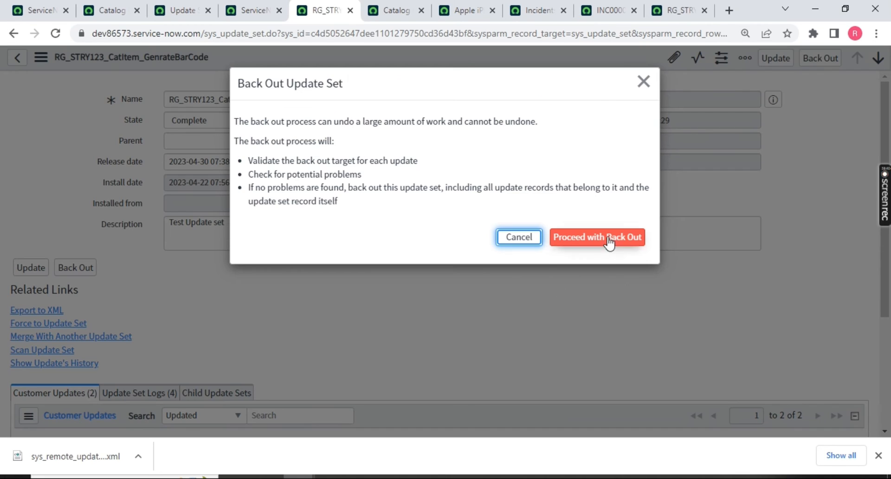
click(608, 237)
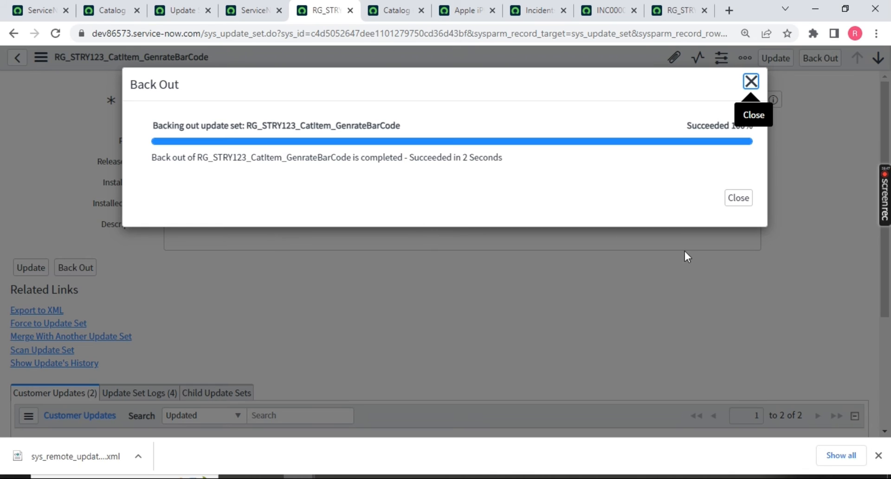
click(727, 197)
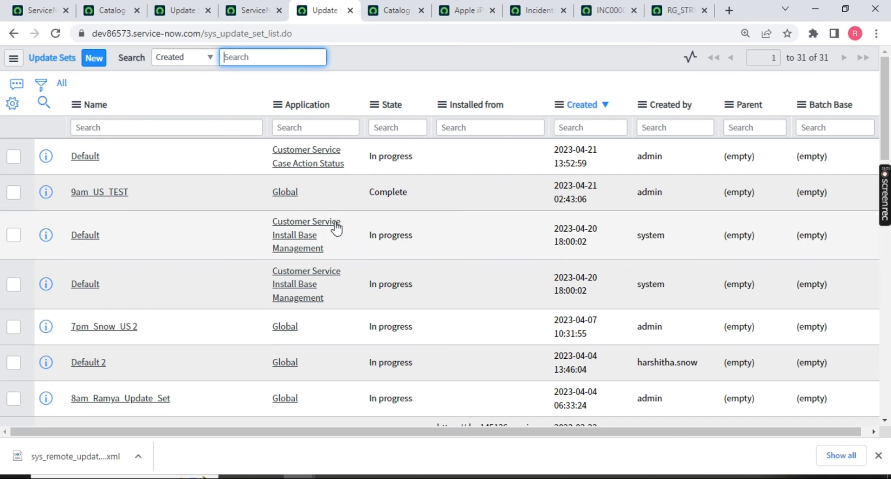
Reload the Apple iPhone 13 item to recheck its description after the back-out.
click(610, 10)
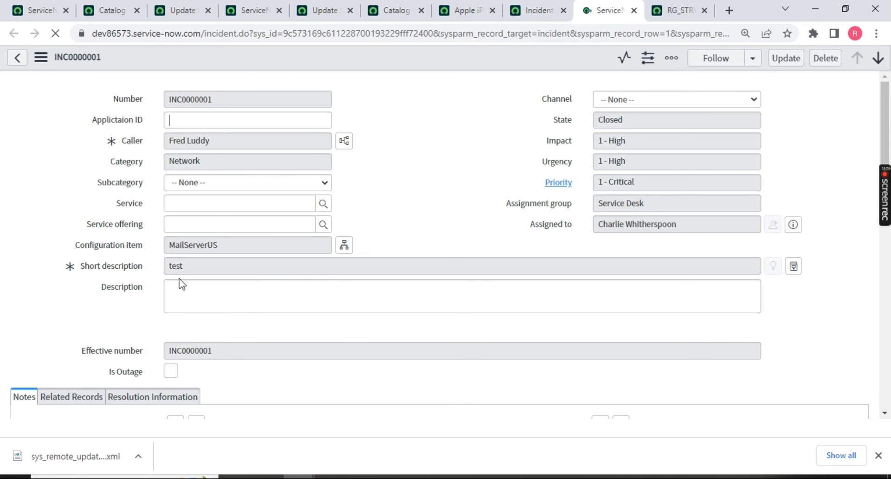
click(453, 9)
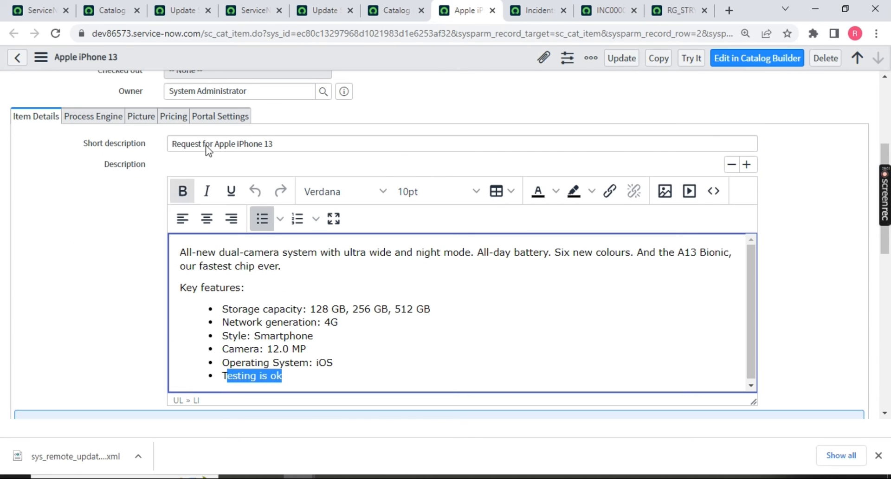
click(55, 33)
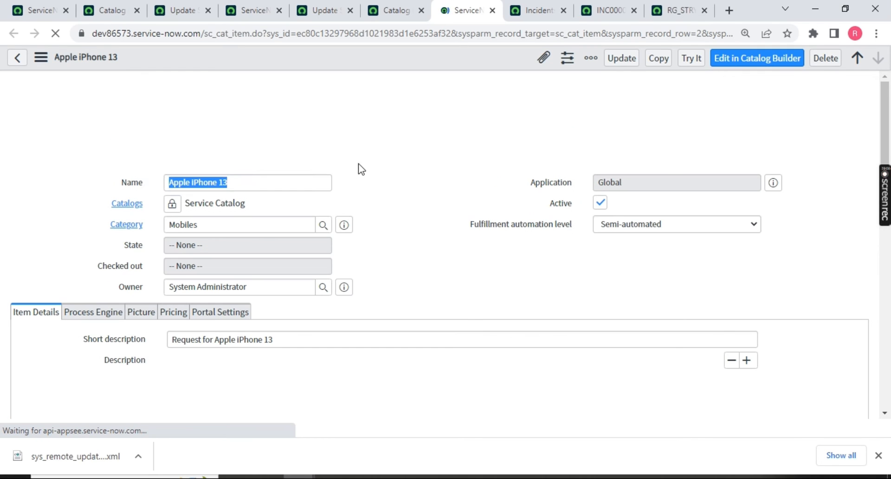
scroll(398, 192, down, 4)
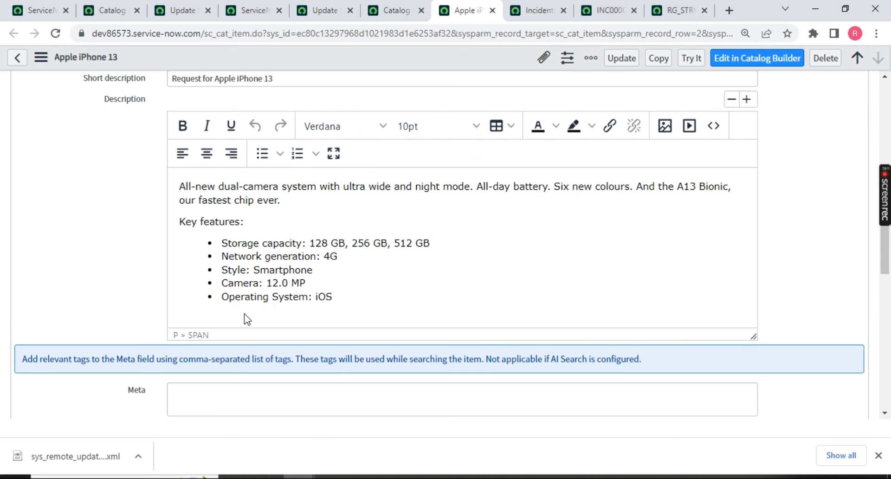
Close the Apple iPhone 13, incidents list, INC0000001 and RG_STRY tabs.
click(493, 11)
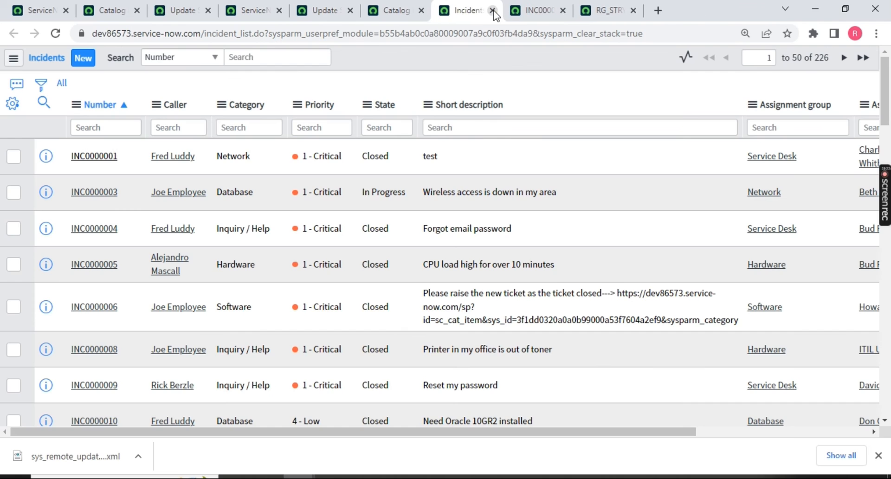
click(493, 11)
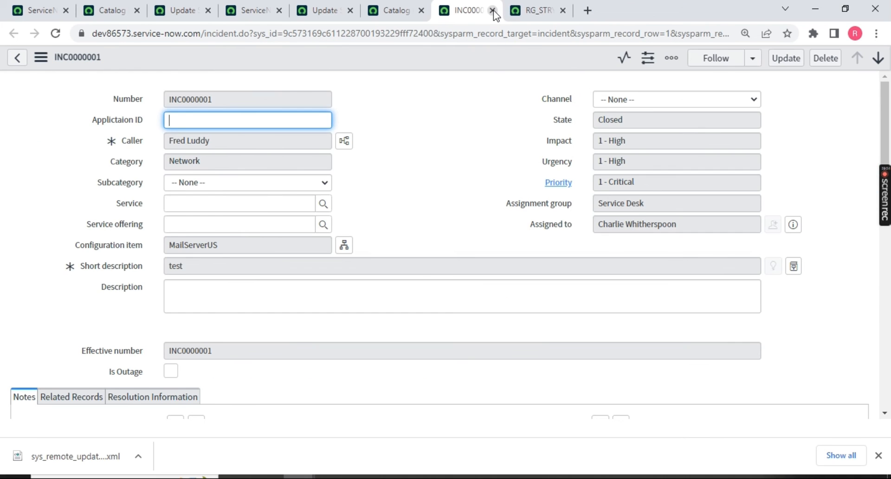
click(493, 11)
click(493, 11)
Close the remaining leftover update sets and catalog items tabs.
click(584, 11)
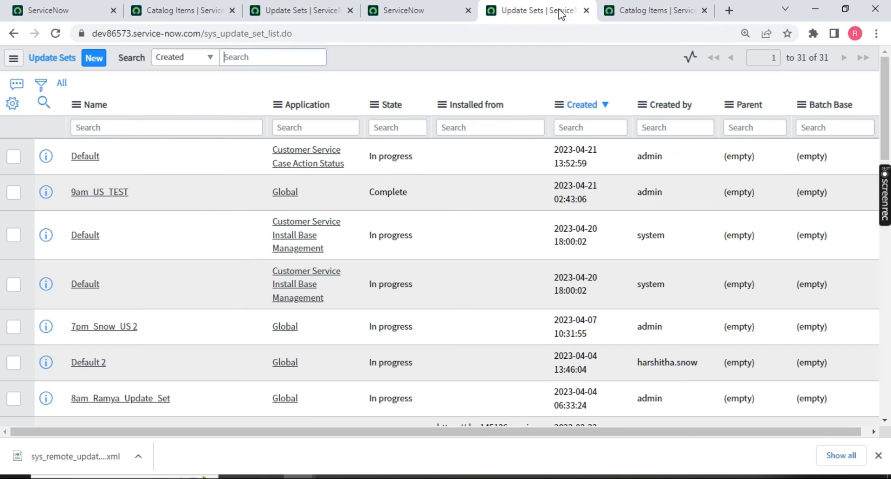
click(586, 10)
click(587, 11)
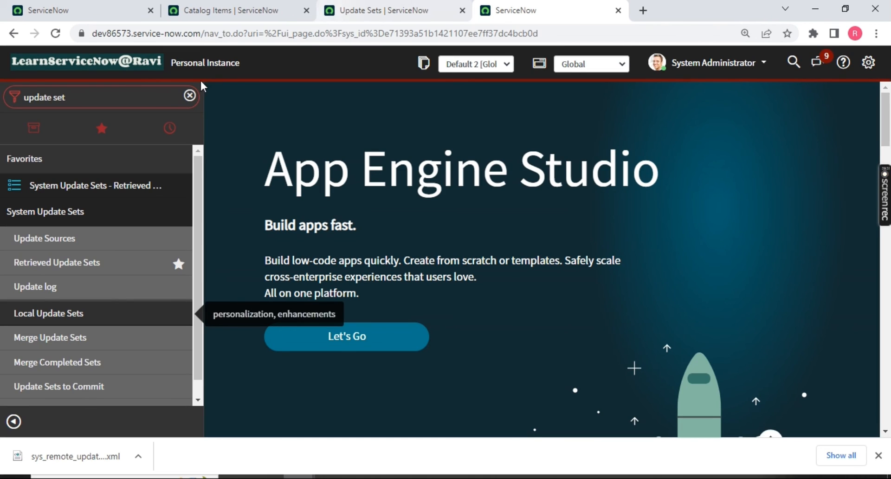
Open Update Sources from the navigator in a new tab and start a new Remote Instance record.
click(189, 95)
text(update sour)
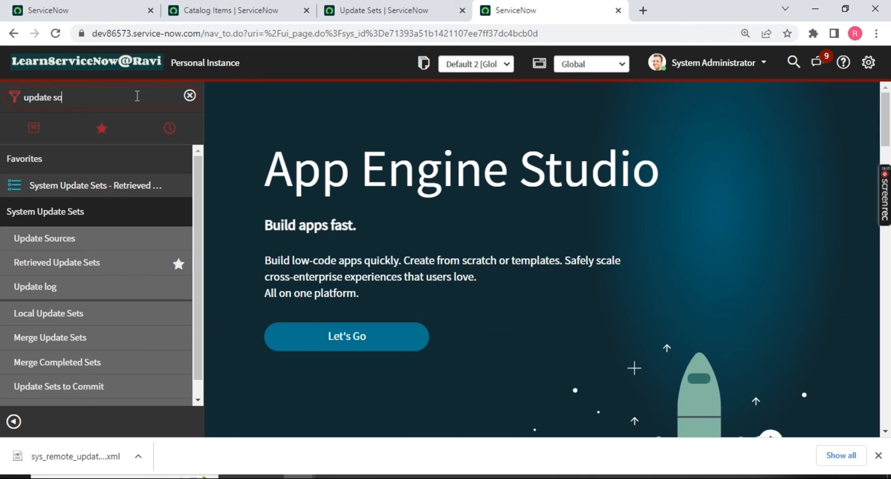
text(set)
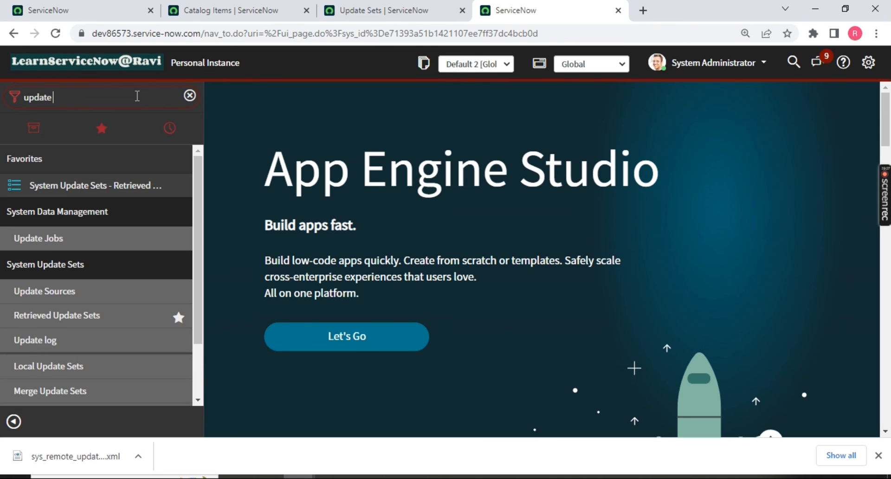
middle_click(44, 241)
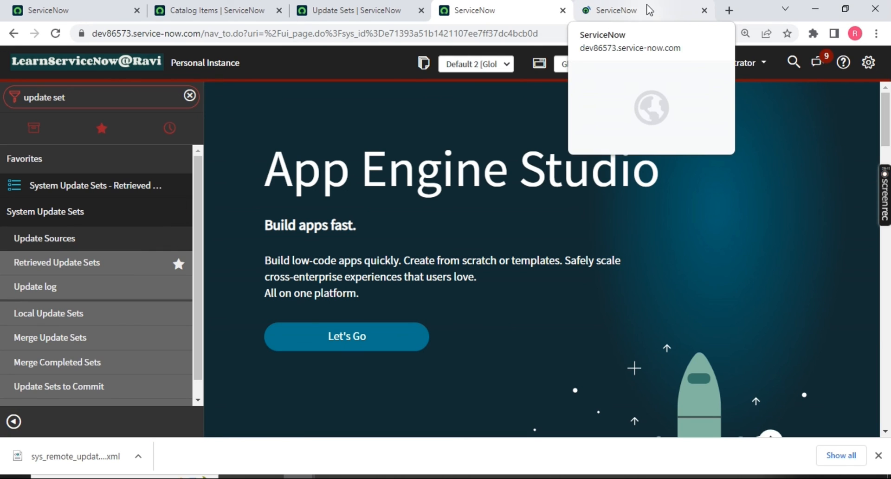
click(622, 10)
click(116, 58)
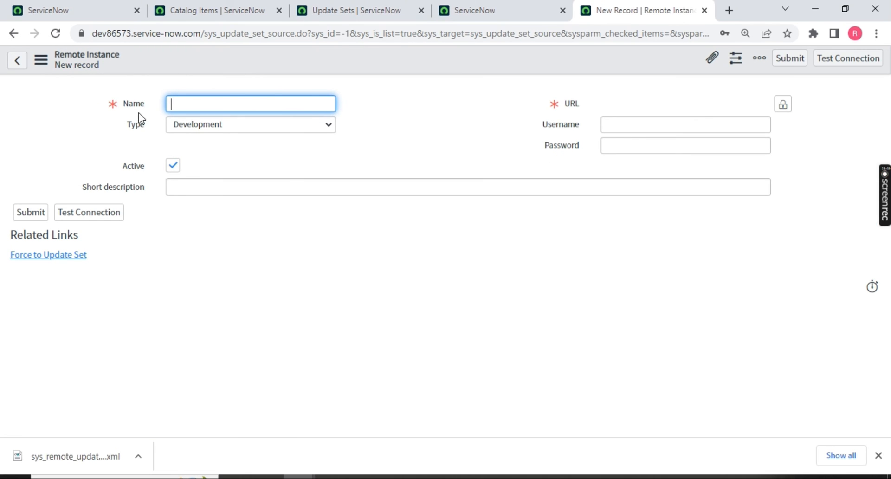
click(790, 108)
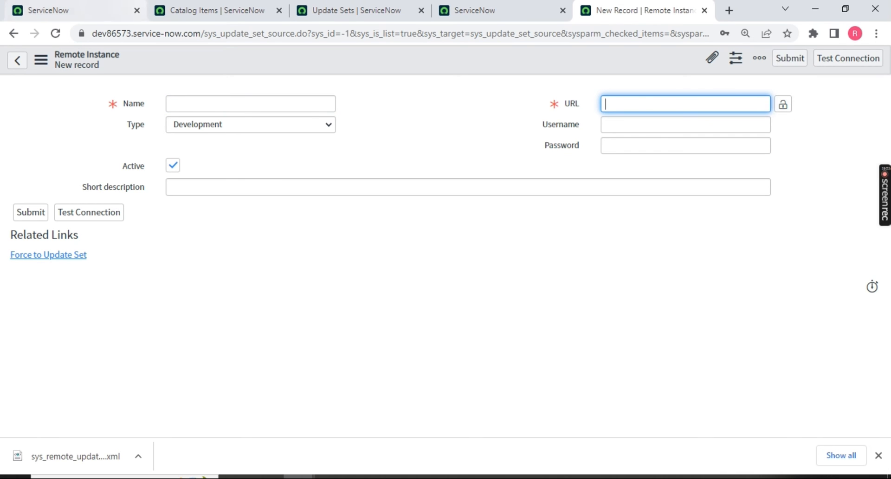
click(77, 10)
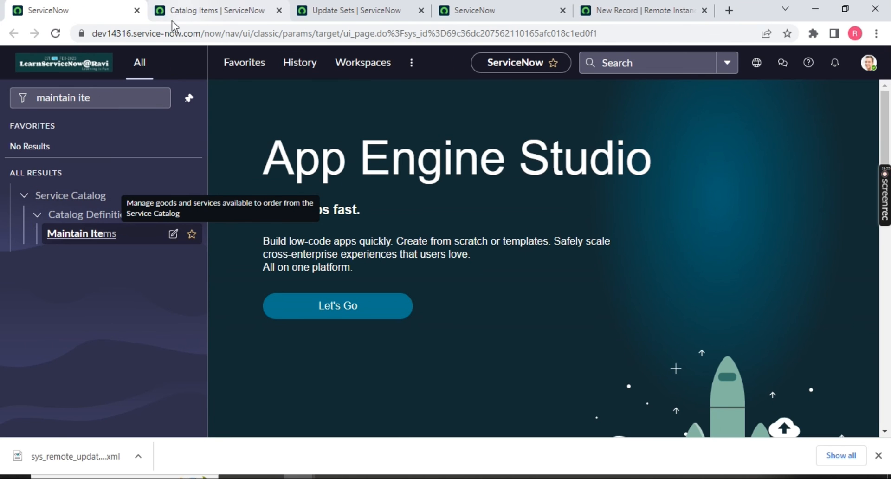
drag(85, 34, 353, 132)
drag(95, 34, 203, 38)
key(ctrl+c)
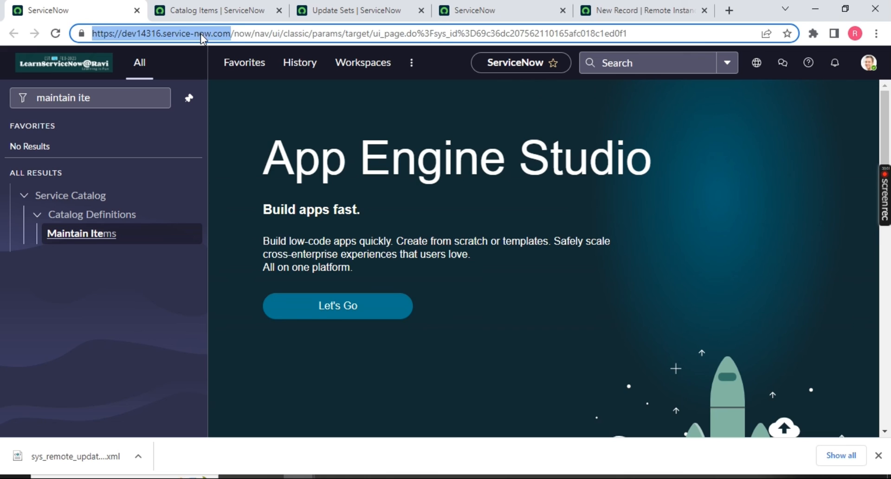
click(643, 10)
key(ctrl+v)
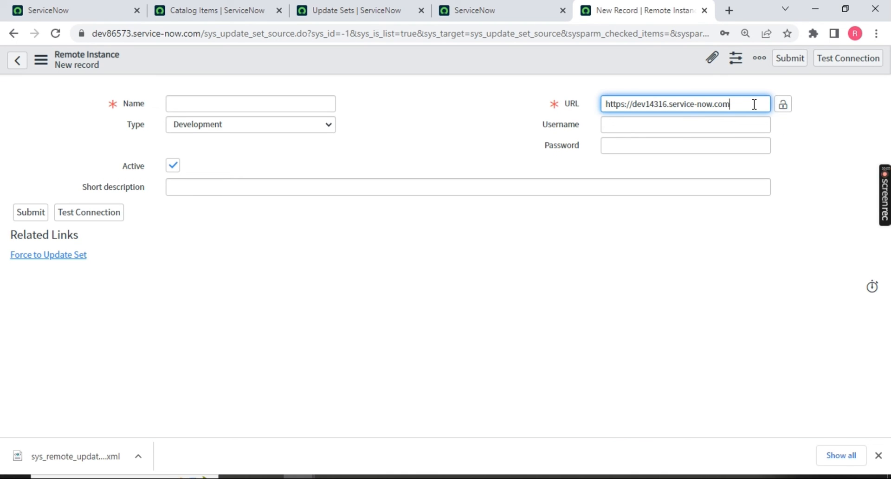
click(719, 120)
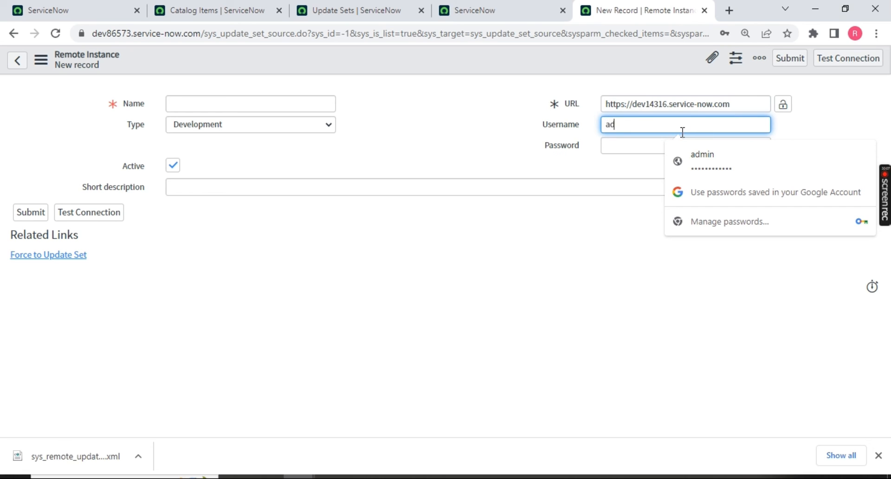
text(admin)
key(Tab)
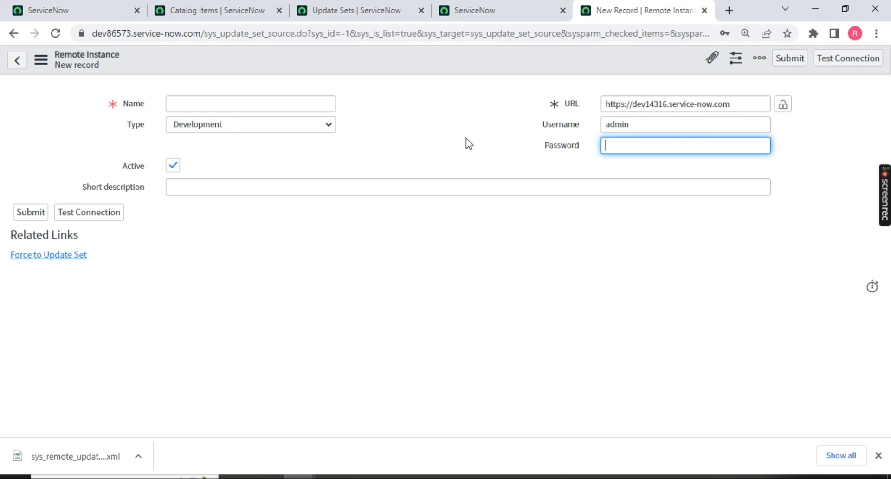
Open developer.servicenow.com in a new tab and view the account's instance options.
click(730, 12)
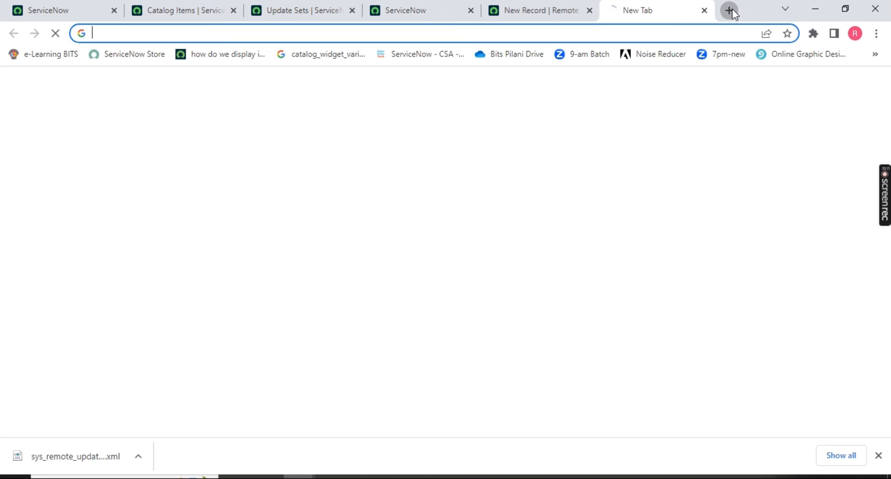
text(deve)
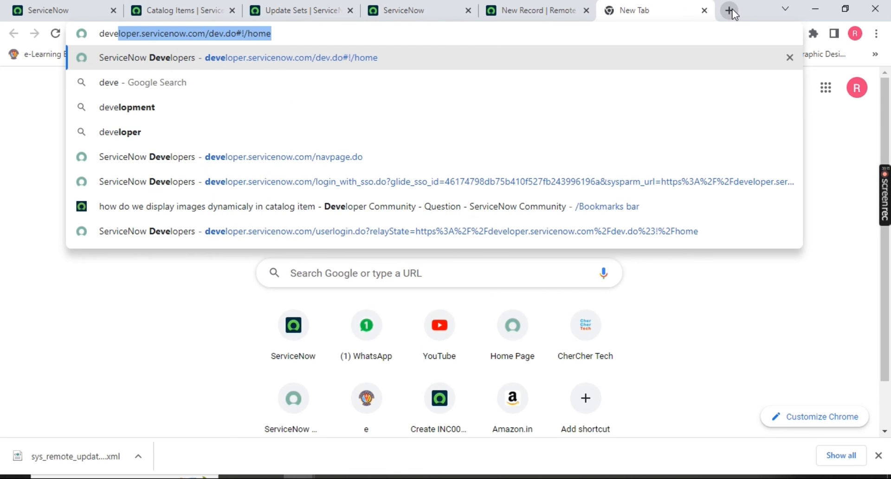
key(Return)
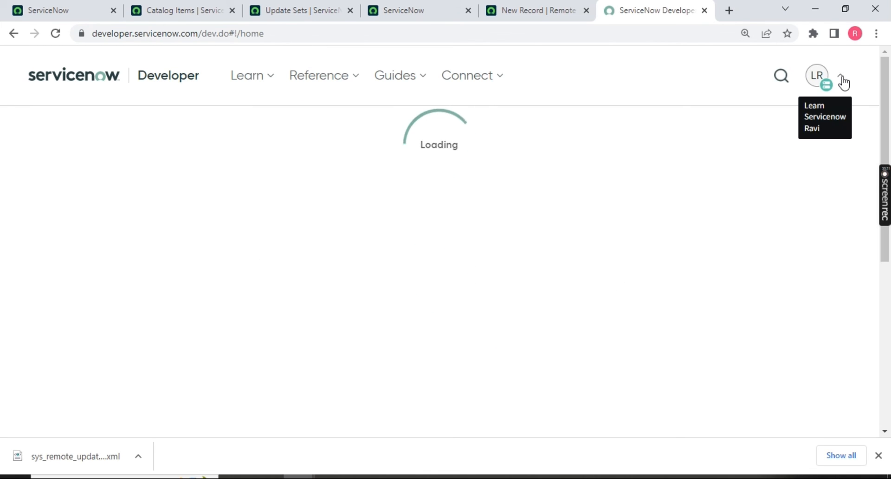
click(843, 79)
click(317, 367)
click(842, 77)
click(844, 78)
click(844, 78)
click(844, 78)
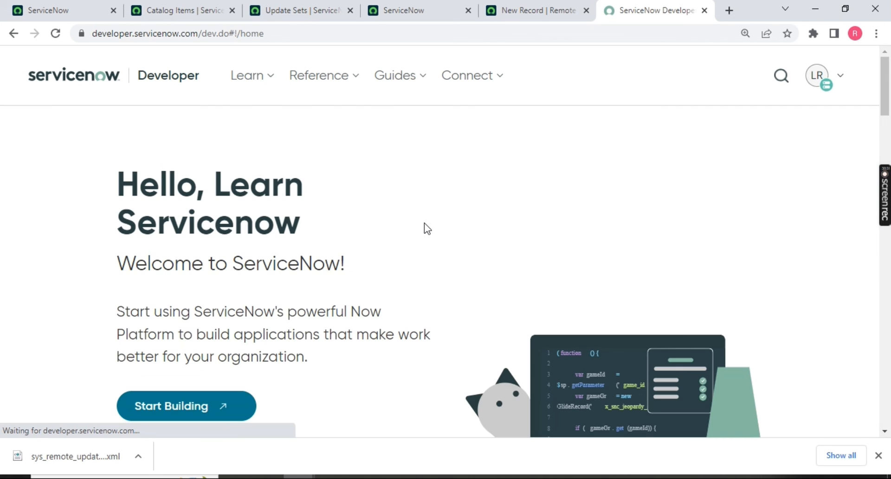
click(844, 78)
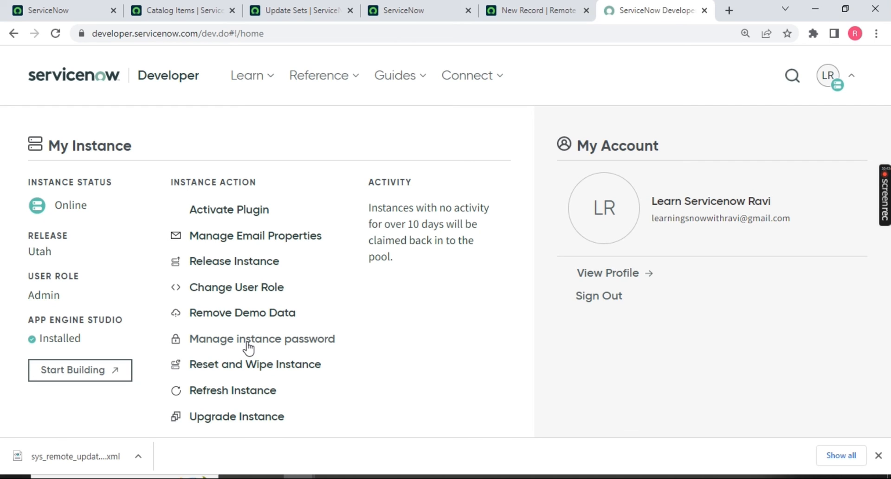
click(524, 19)
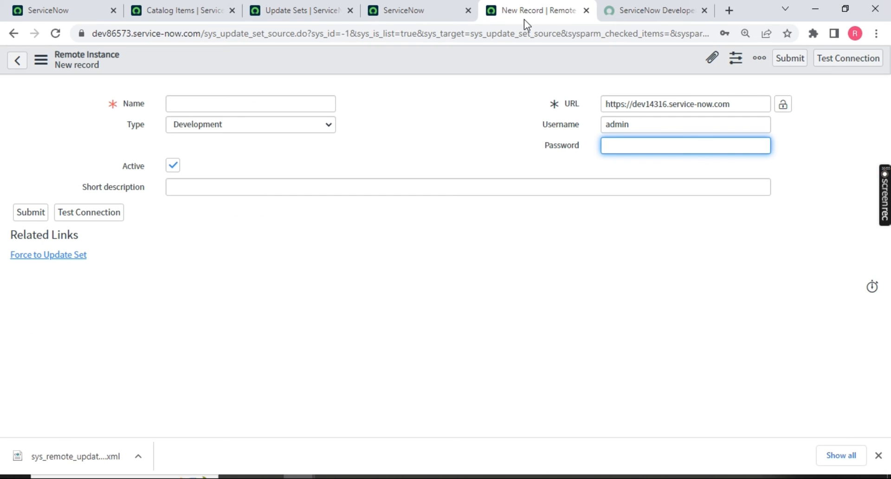
Enter the instance password and verify the URL matches the target instance's address.
click(632, 149)
key(ctrl+v)
click(238, 101)
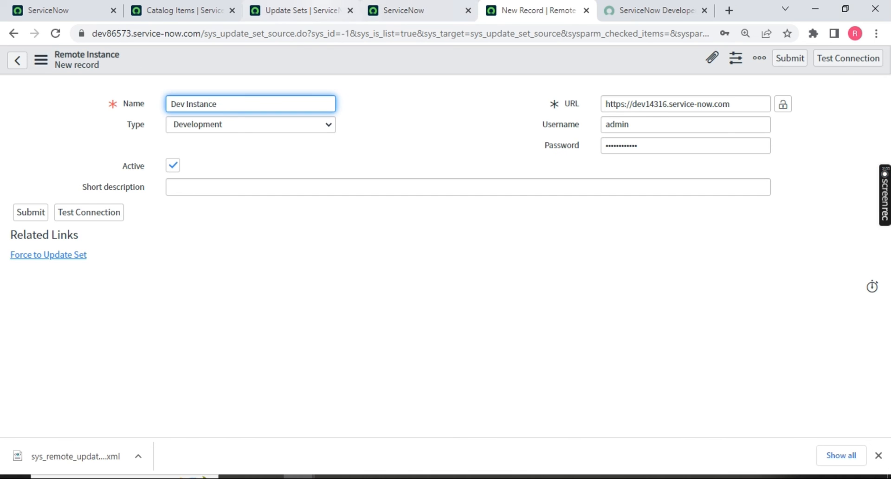
click(301, 10)
click(372, 10)
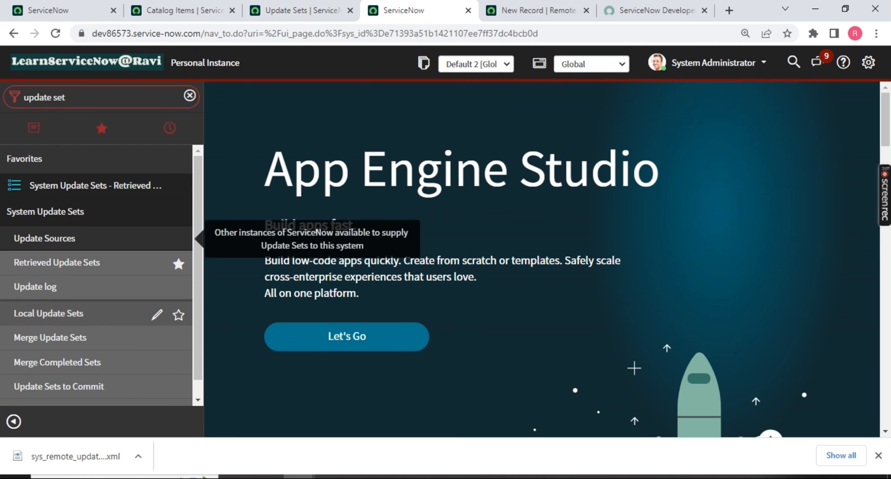
key(ctrl+Tab)
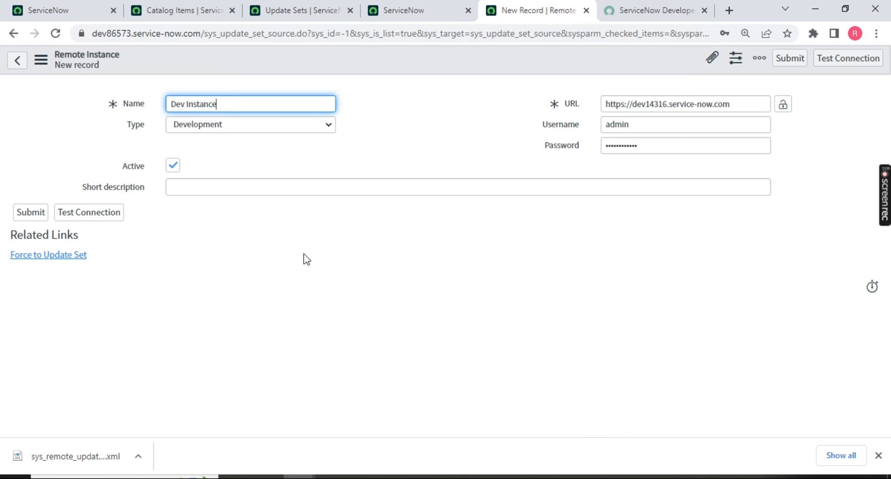
drag(742, 103, 594, 107)
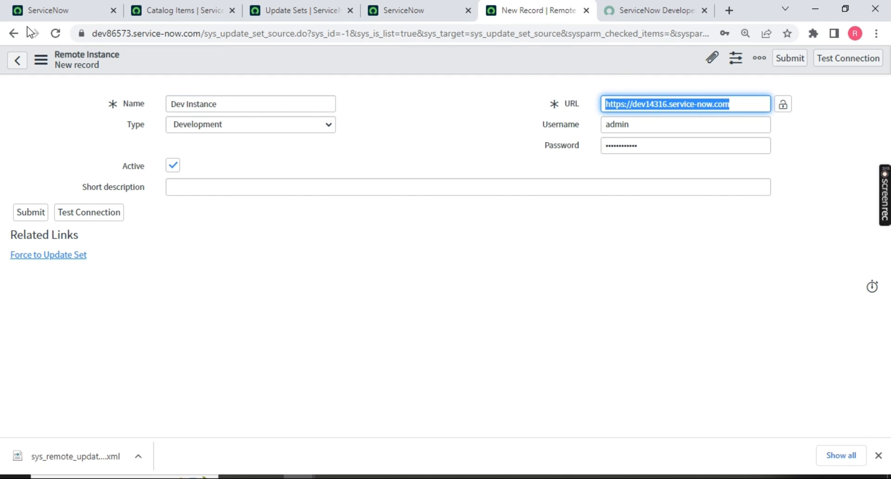
click(62, 12)
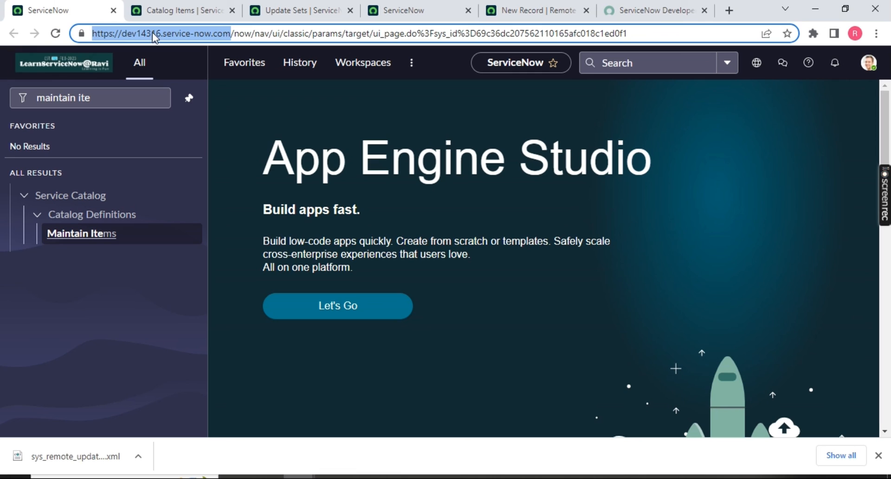
click(539, 10)
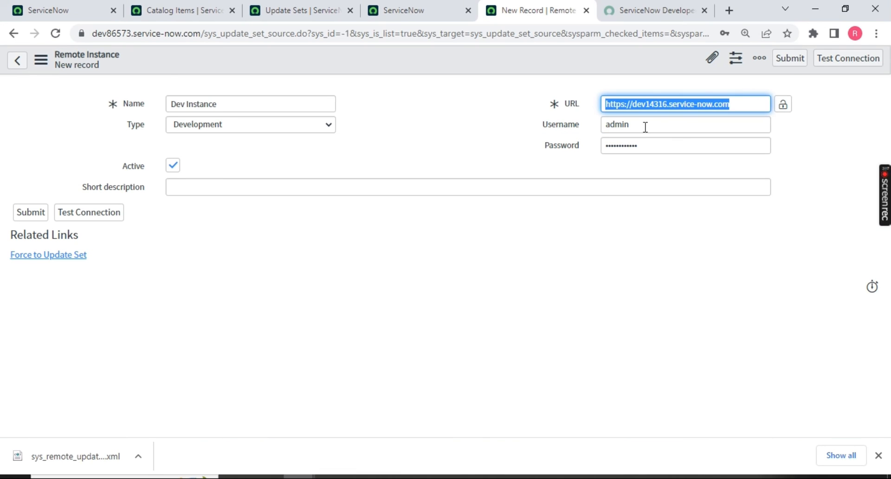
Test the connection successfully and save the Dev Instance update source.
click(846, 64)
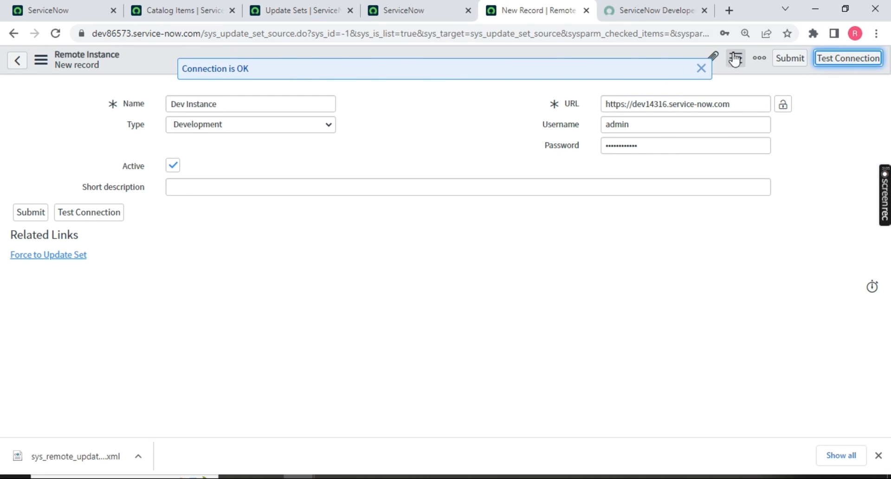
click(702, 68)
right_click(476, 54)
click(484, 57)
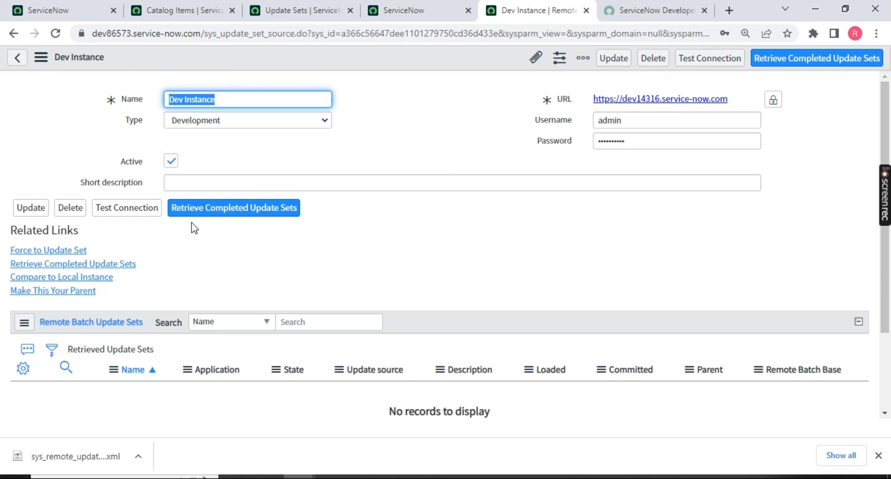
Retrieve completed update sets from Dev Instance twice; none come in because the set already exists.
click(245, 214)
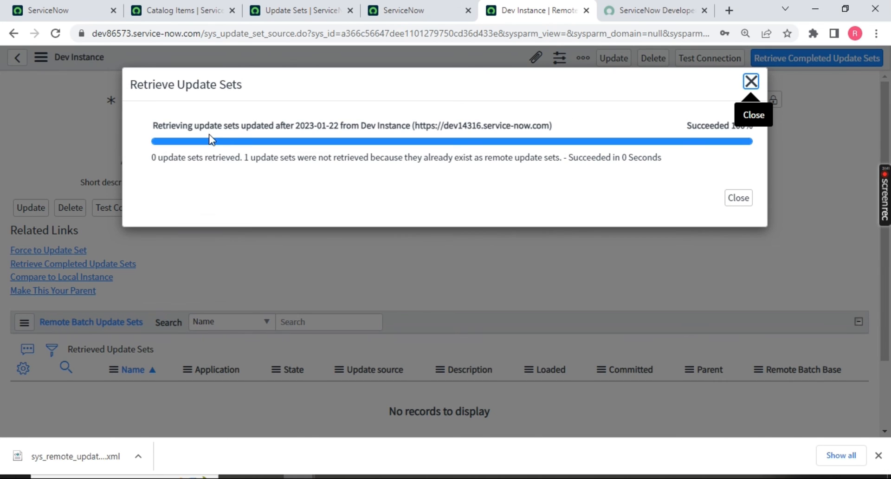
drag(244, 157, 388, 156)
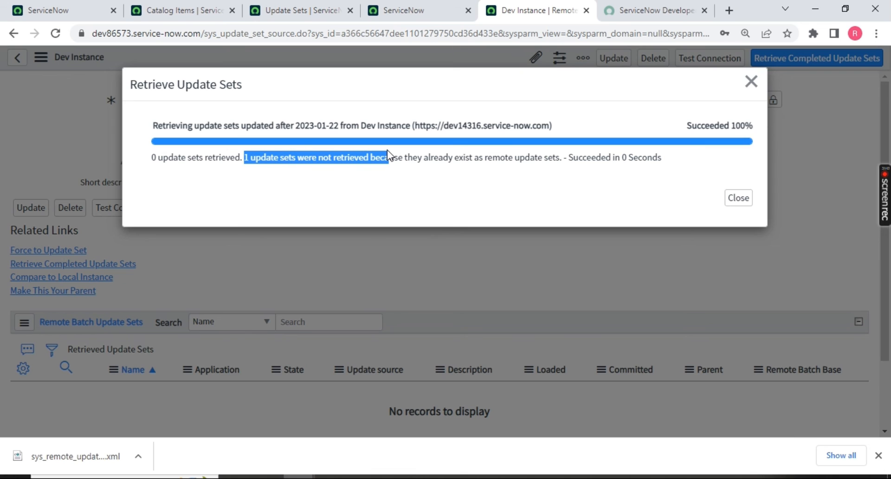
click(745, 189)
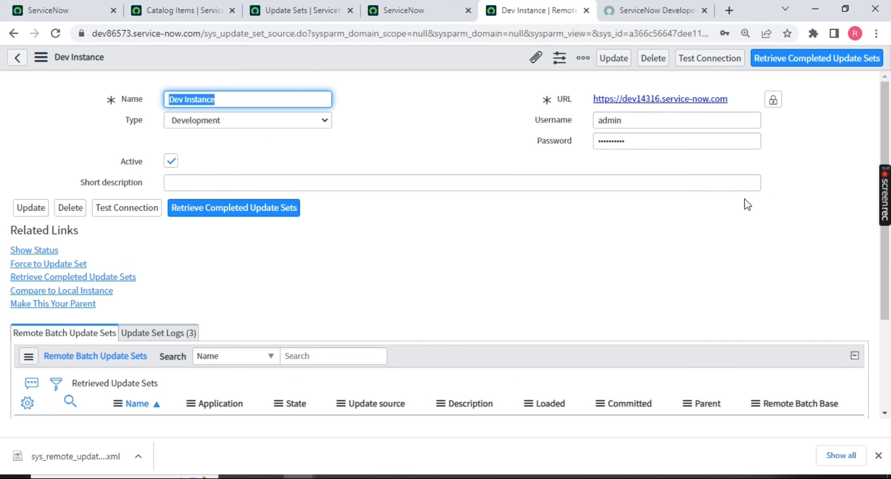
scroll(246, 258, down, 2)
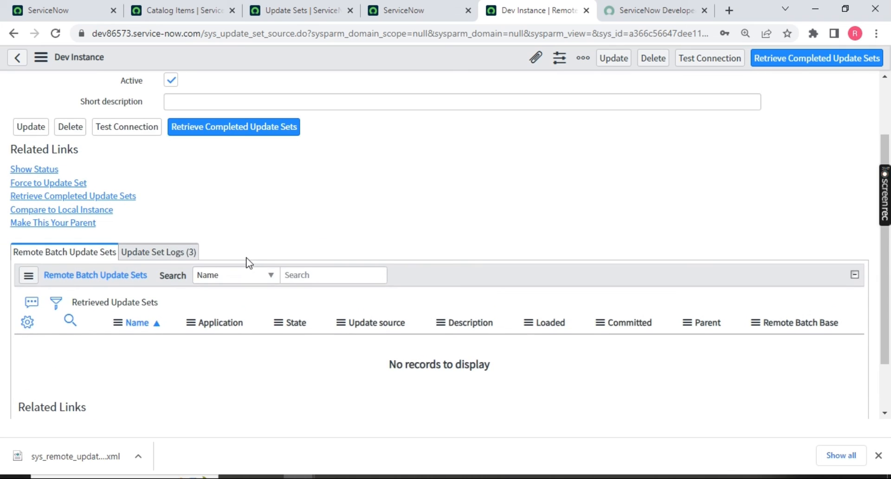
scroll(513, 291, down, 2)
scroll(565, 297, up, 3)
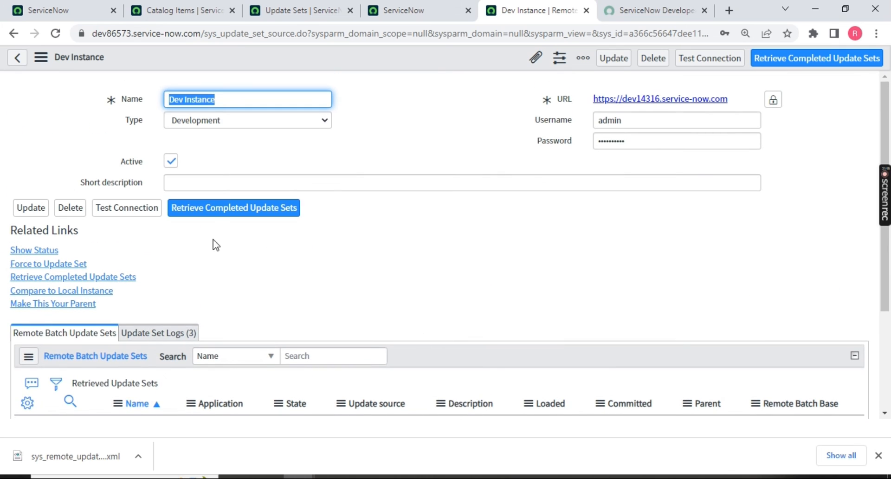
click(222, 211)
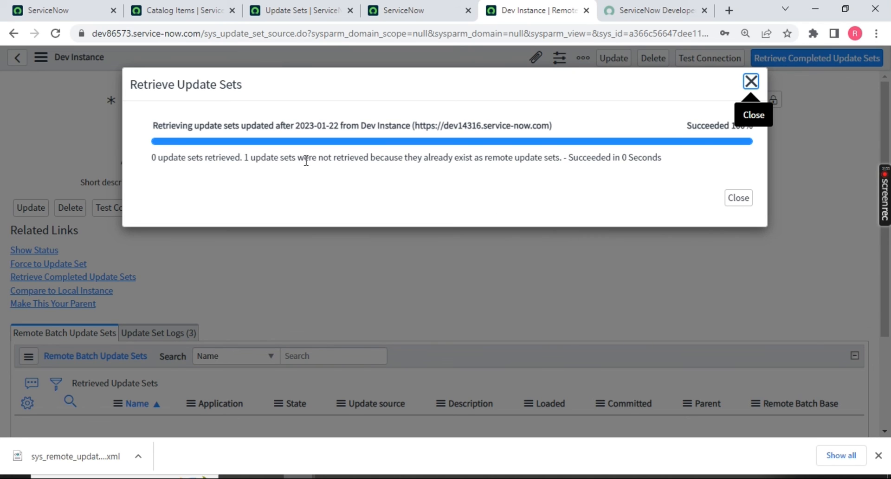
double_click(463, 157)
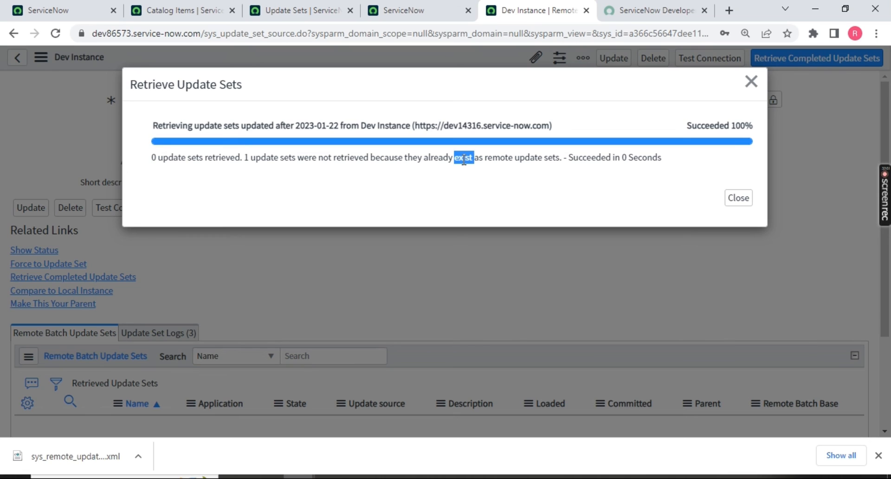
click(751, 82)
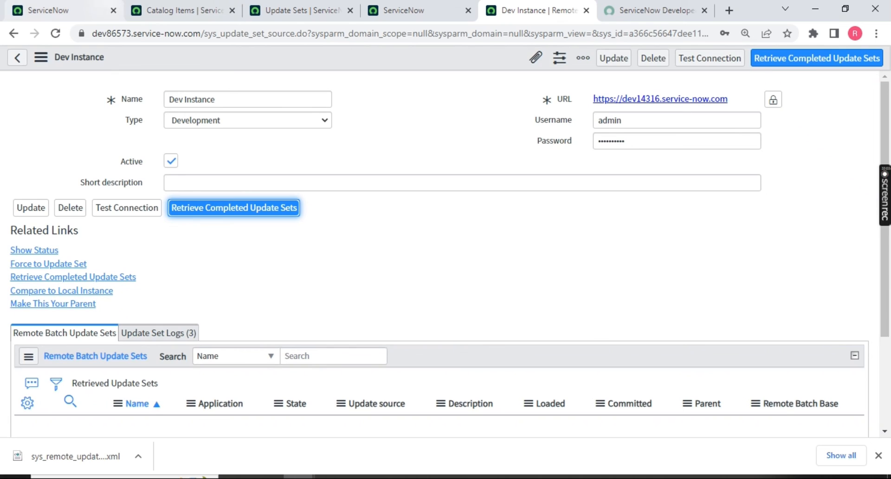
On the dev14316 instance, filter the navigator for 'update so'.
click(61, 10)
drag(106, 99, 13, 99)
text(update so)
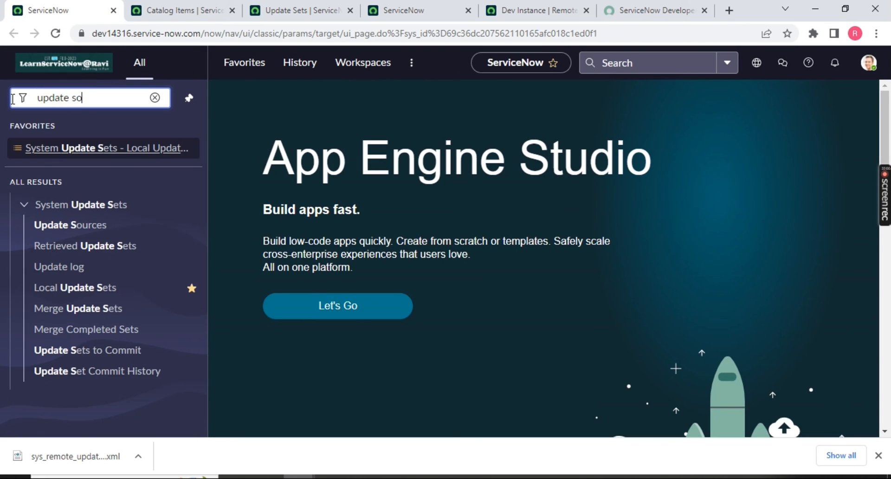
Open the RG_STRY123_CatItem_GenrateBarCode record from the Local Update Sets list.
key(BackSpace)
middle_click(53, 288)
click(153, 10)
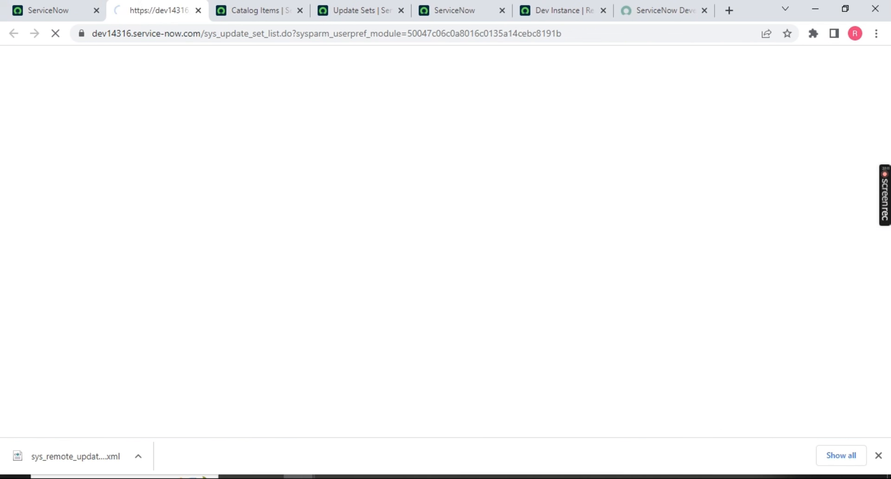
middle_click(100, 215)
click(218, 11)
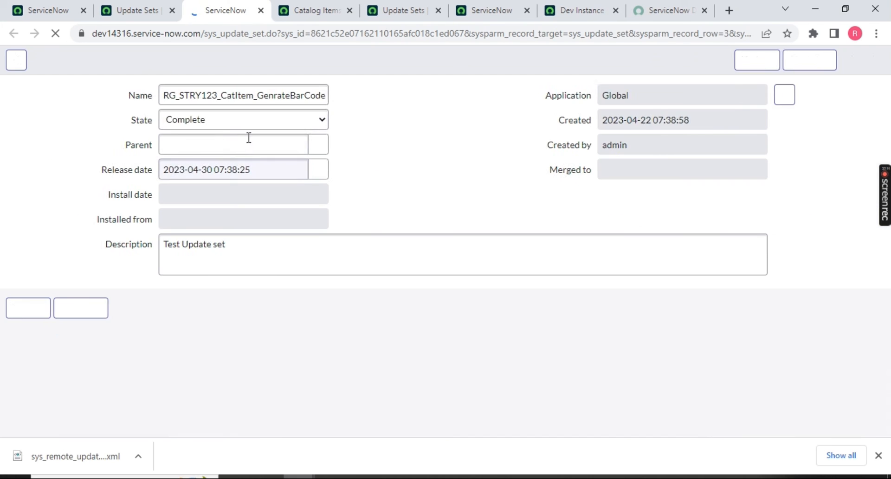
Rename it to RG_STRY123_CatItem_GenrateBarCode_v1, state In progress, and insert as a new copy.
double_click(298, 96)
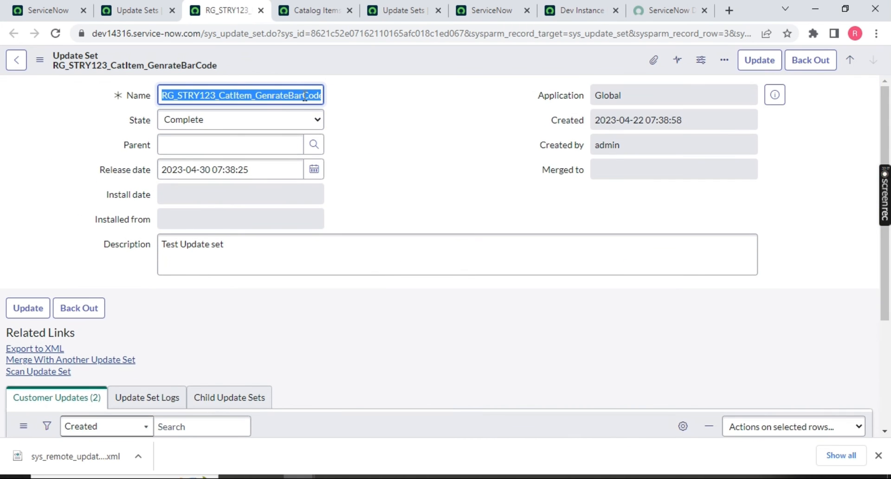
click(305, 96)
key(End)
text(_b1)
key(BackSpace)
key(BackSpace)
text(v1)
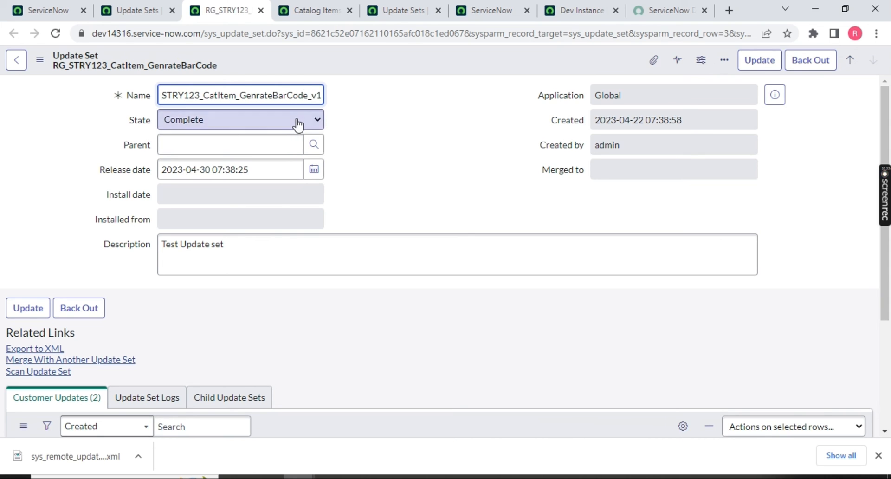
click(304, 121)
click(259, 134)
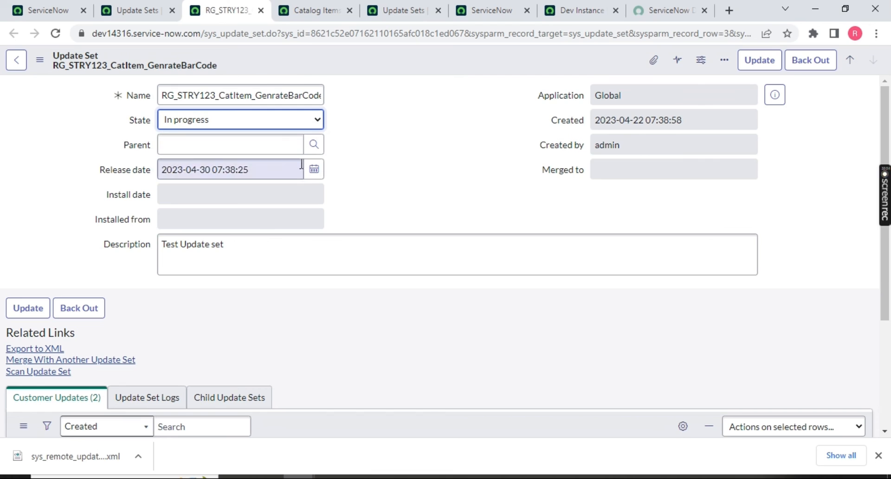
right_click(390, 65)
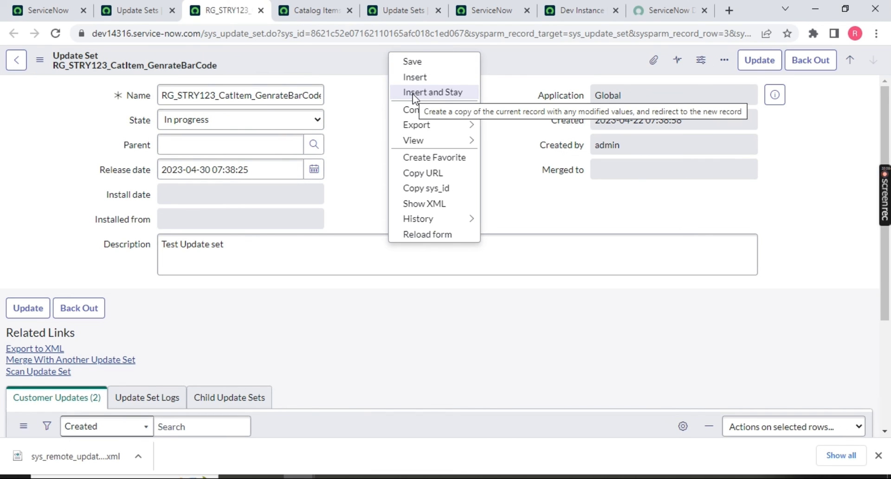
click(413, 93)
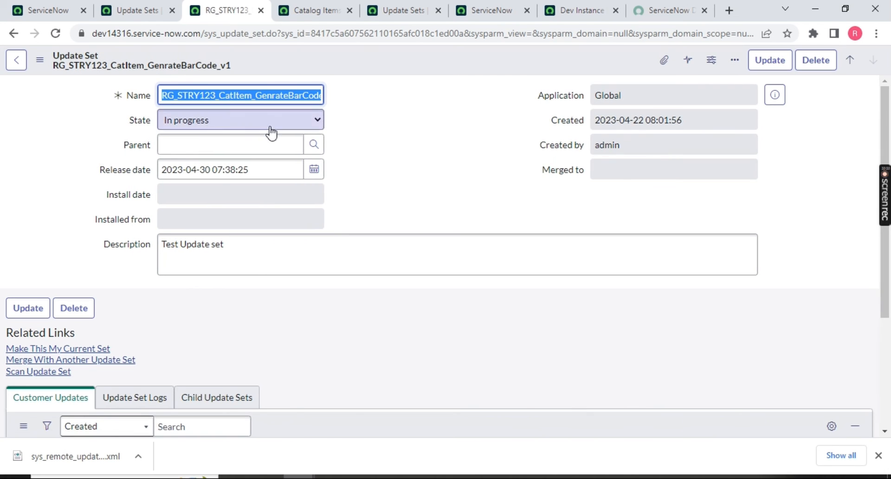
Set the copied update set's state to Complete and save it.
click(260, 121)
click(232, 149)
right_click(379, 61)
click(413, 74)
Retrieve completed update sets from the Dev Instance source.
click(603, 10)
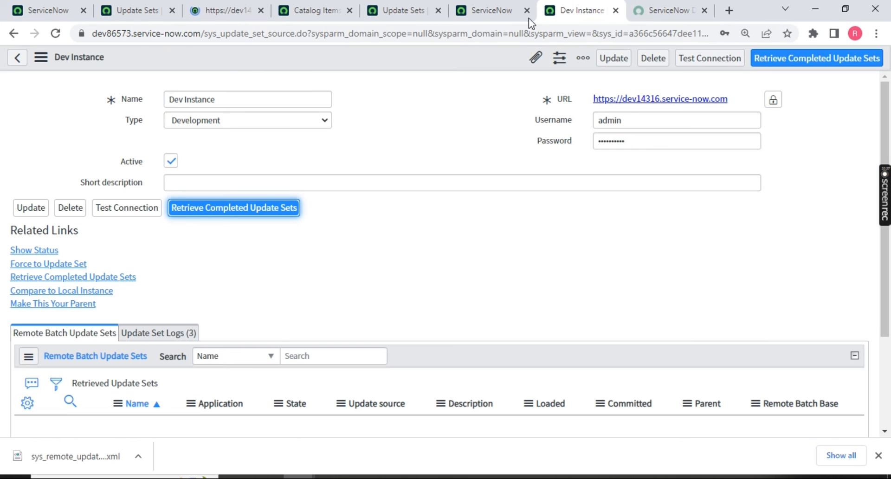
click(865, 62)
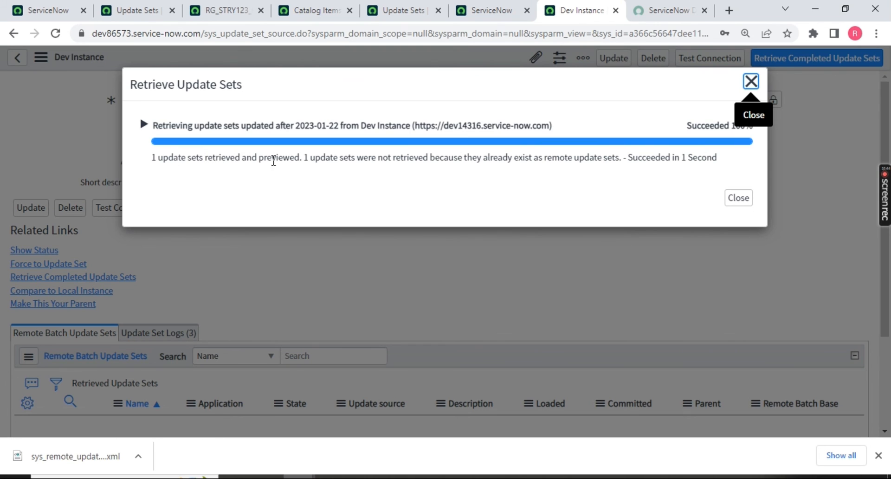
click(748, 201)
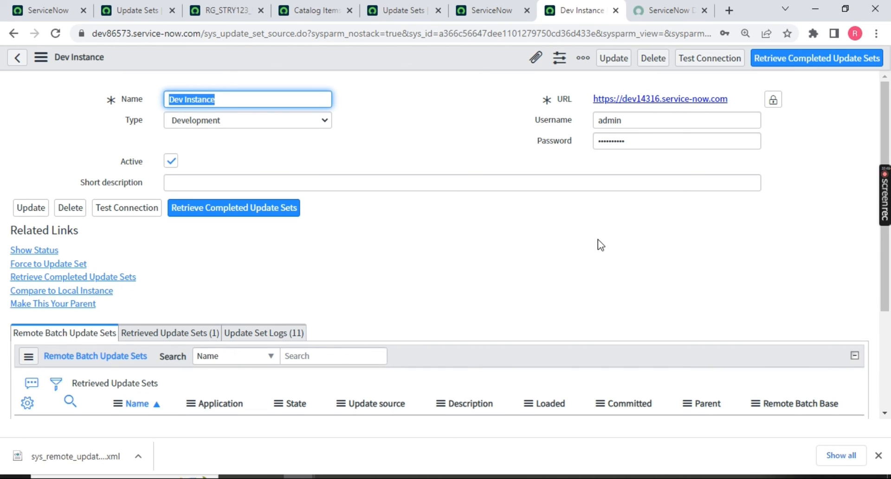
Open the retrieved RG_STRY123_CatItem_GenrateBarCode_v1 record, showing state Previewed with 0 collisions.
click(135, 333)
scroll(237, 355, down, 3)
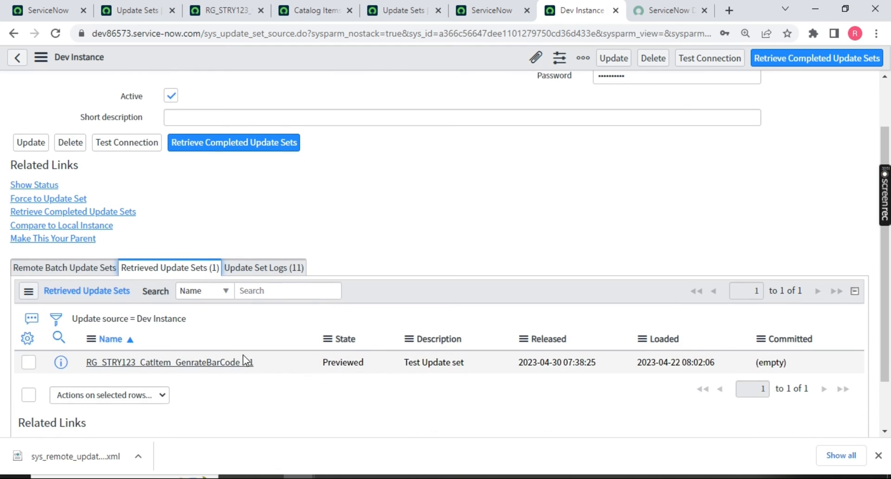
scroll(278, 364, down, 1)
triple_click(194, 354)
click(171, 301)
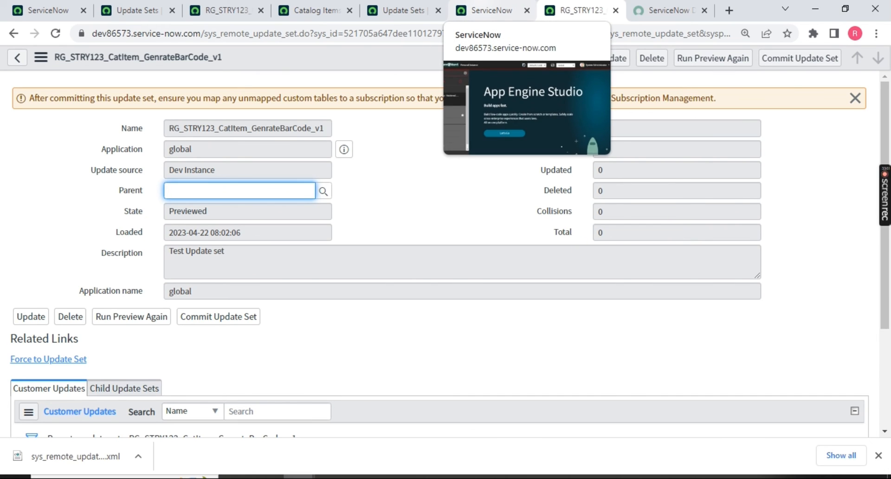
click(491, 10)
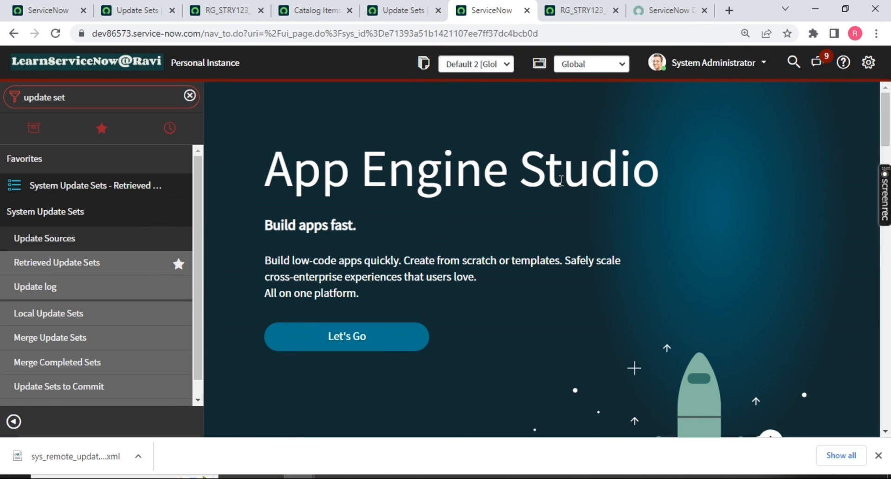
click(578, 11)
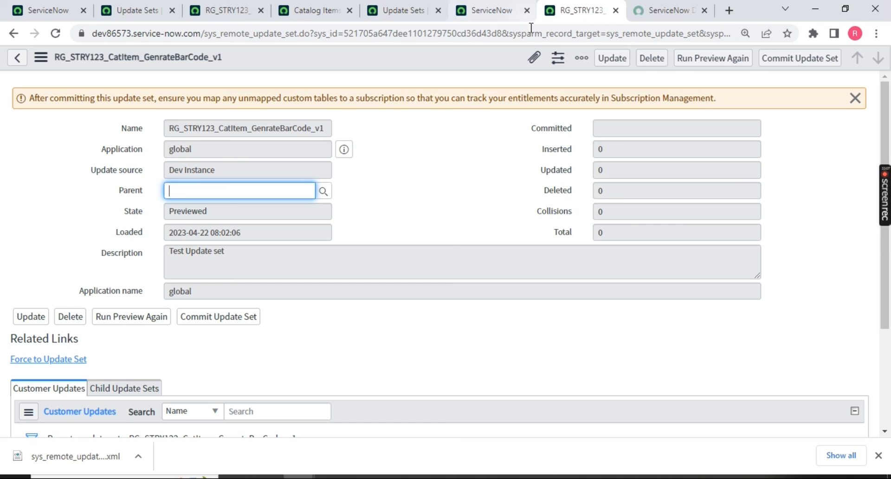